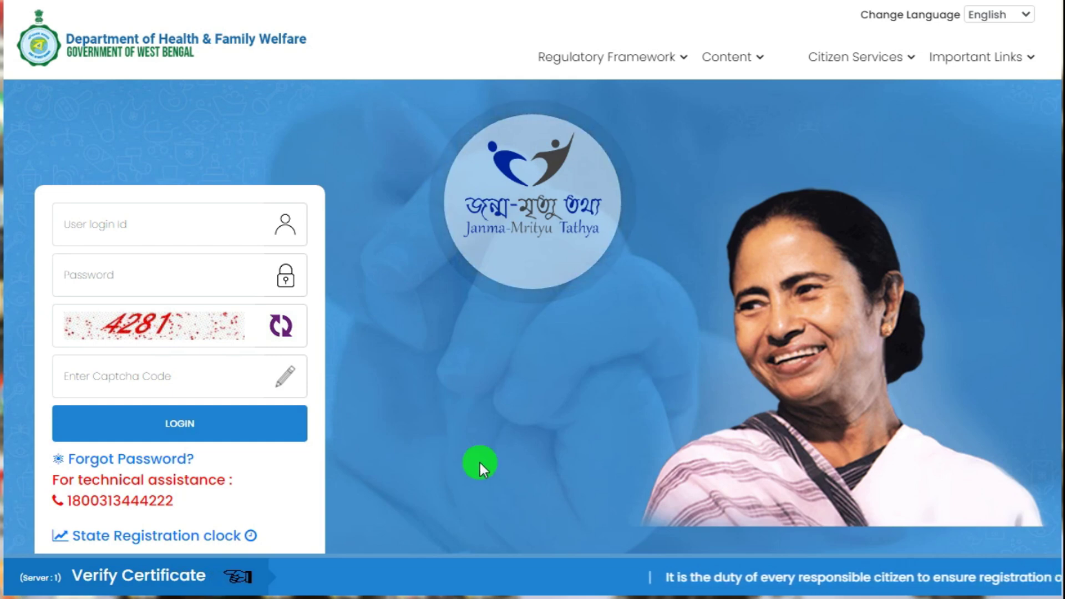
Show the Citizen Services dropdown in the top navigation, via the Content menu.
mouse_move(723, 39)
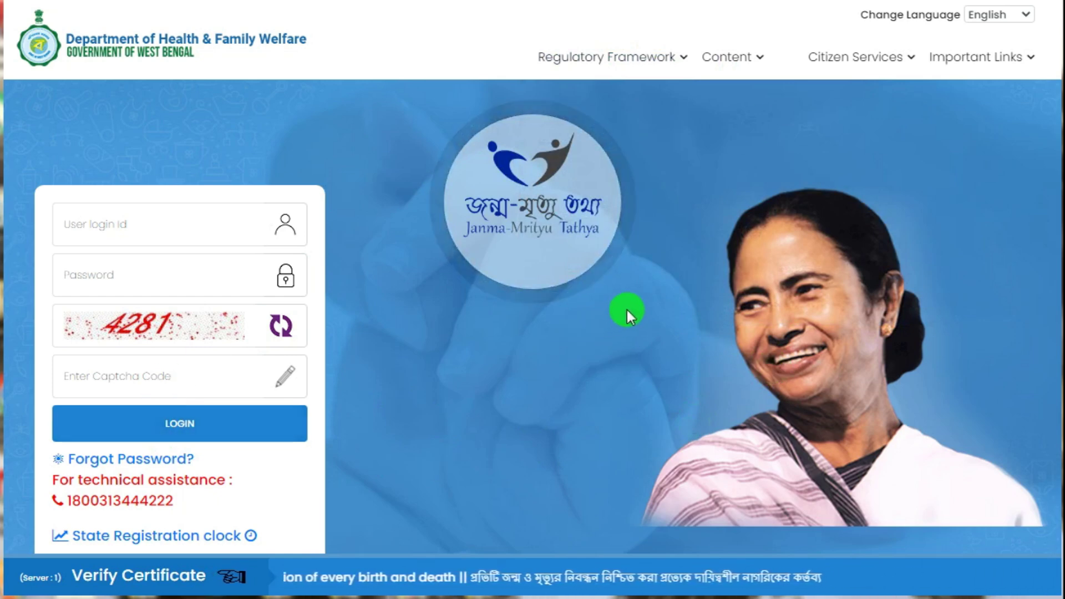
mouse_move(861, 70)
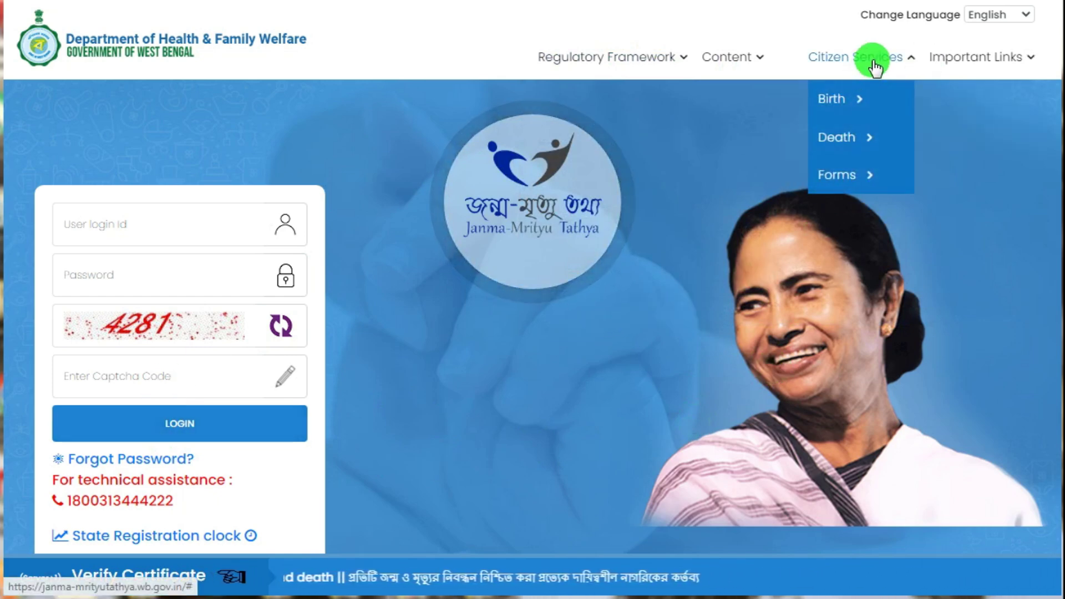
Start a Delayed Birth Registration from Citizen Services > Birth and enter the one-time code.
mouse_move(848, 100)
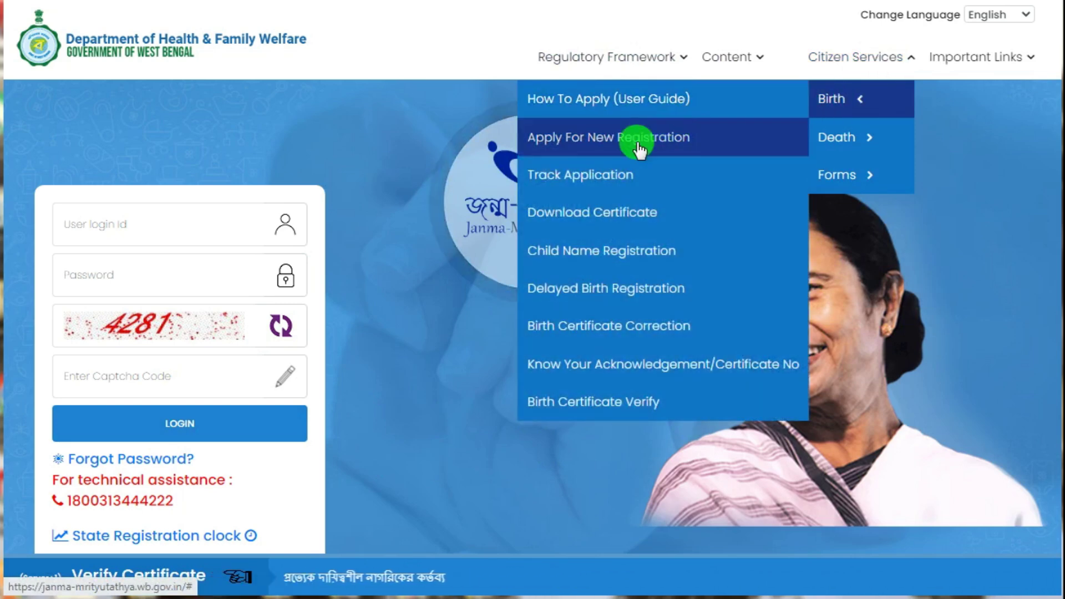
click(600, 299)
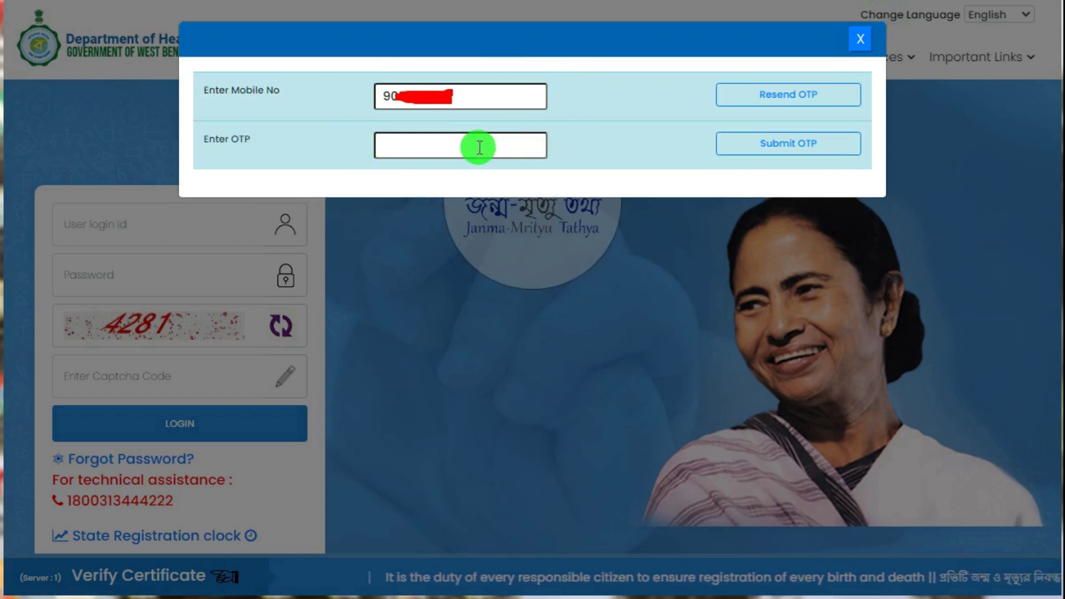
click(479, 147)
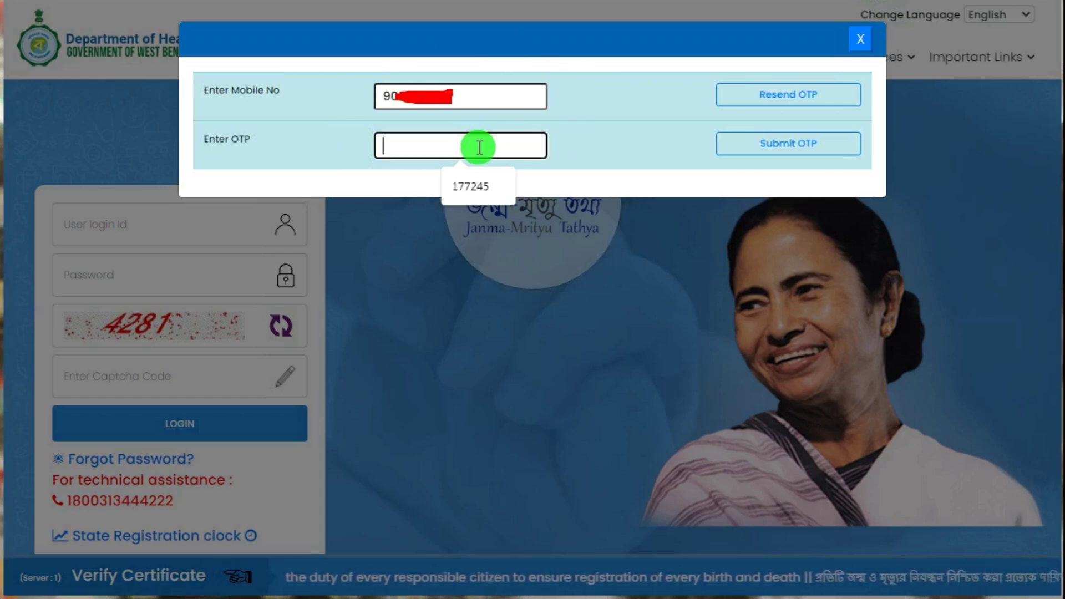
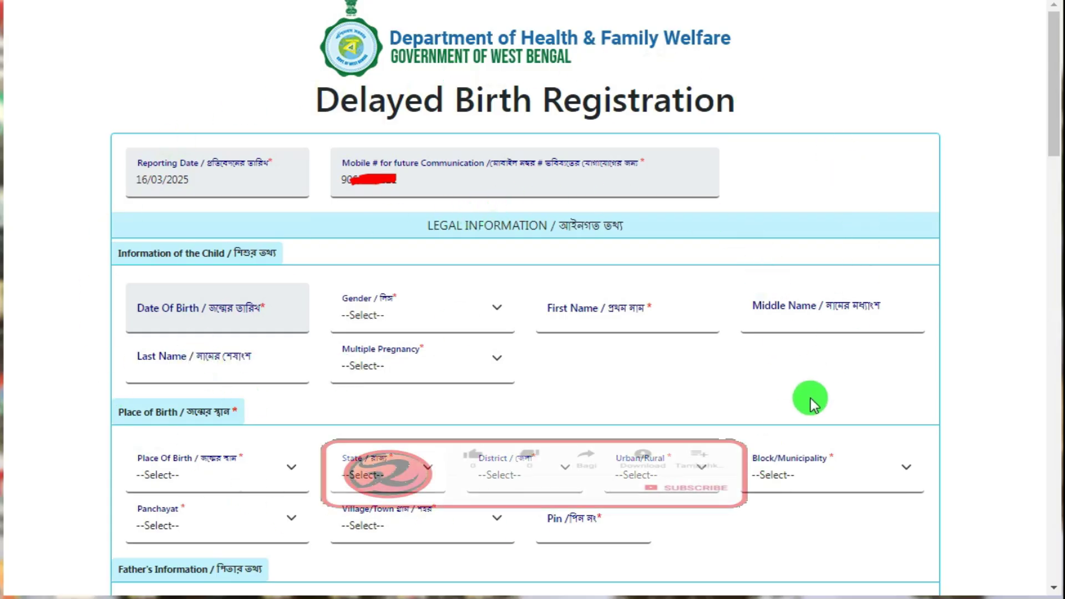
Set the child's date of birth to 30 October 1984 in the date picker.
drag(298, 102, 832, 118)
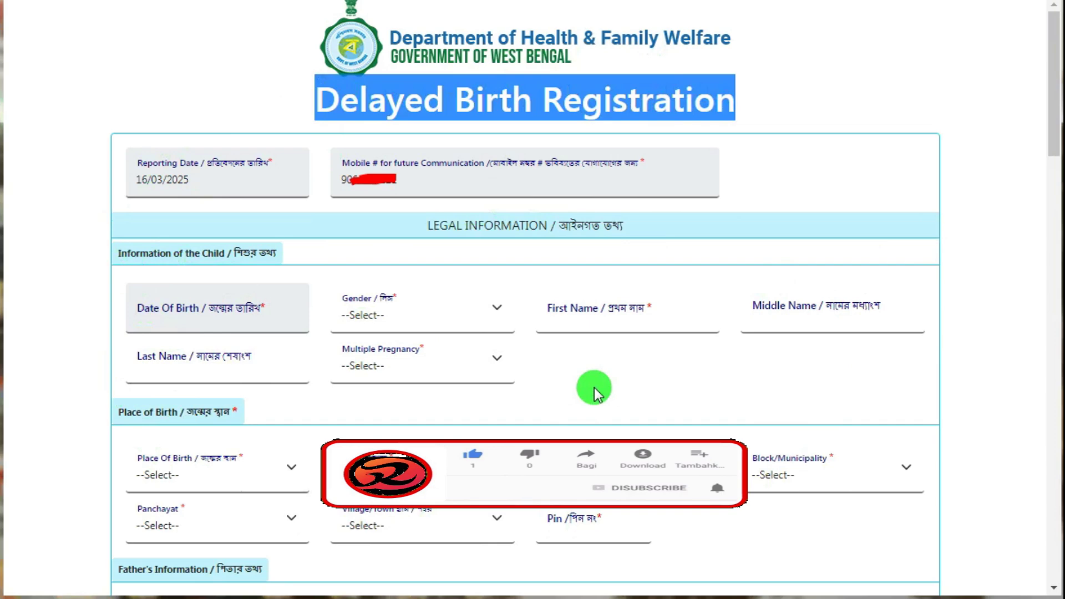
double_click(291, 110)
drag(572, 102, 631, 92)
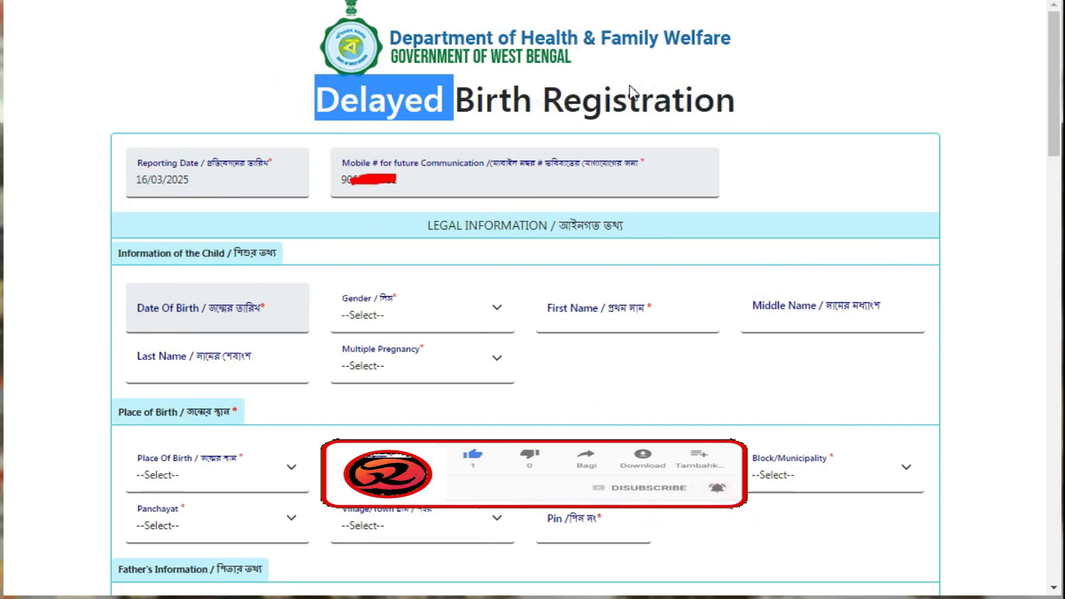
click(183, 320)
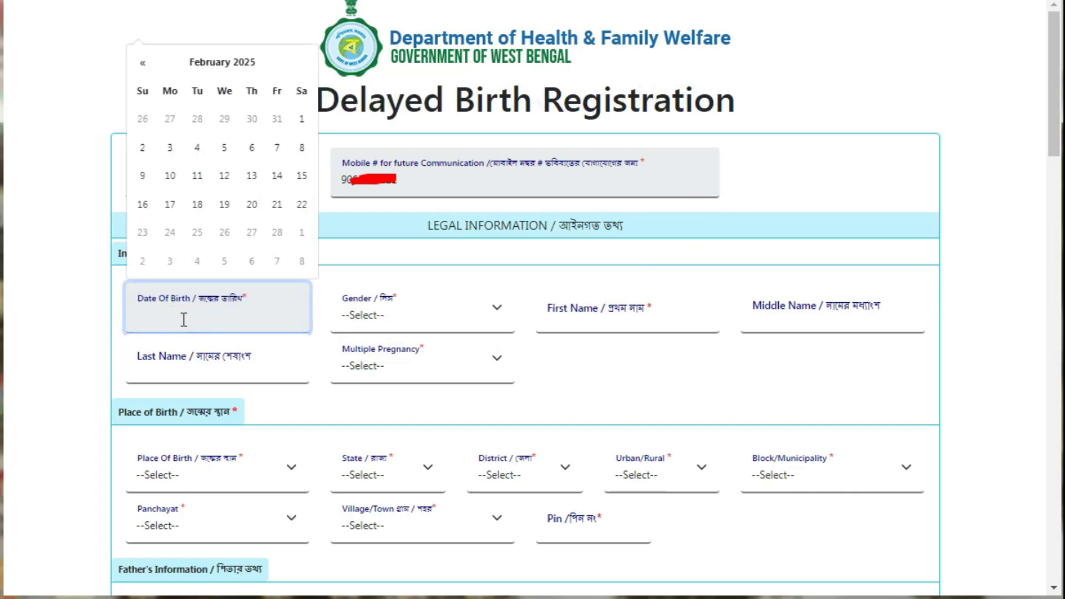
click(216, 62)
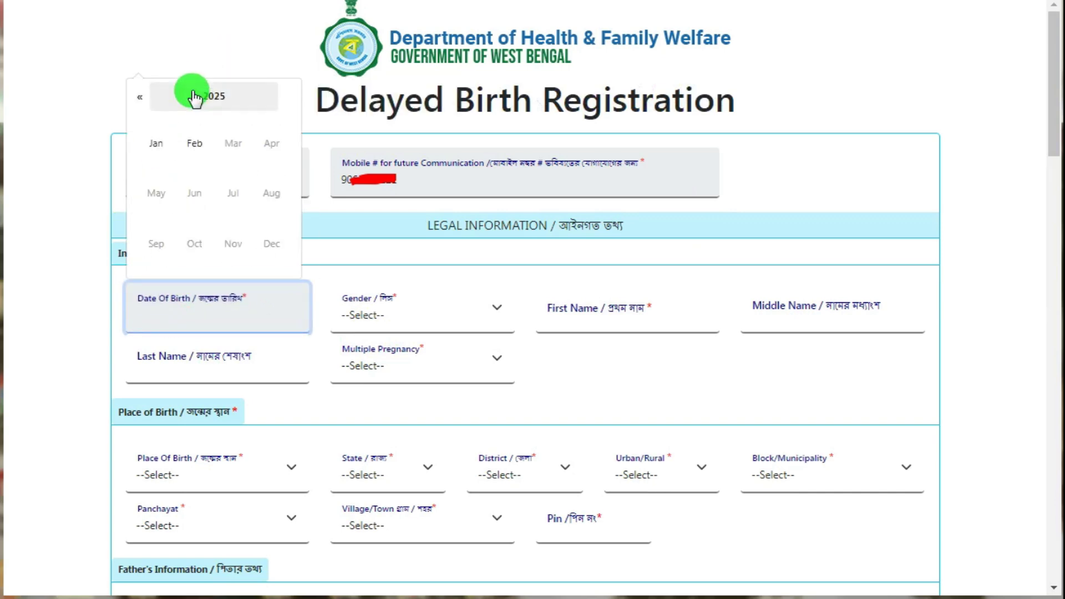
click(193, 100)
click(140, 99)
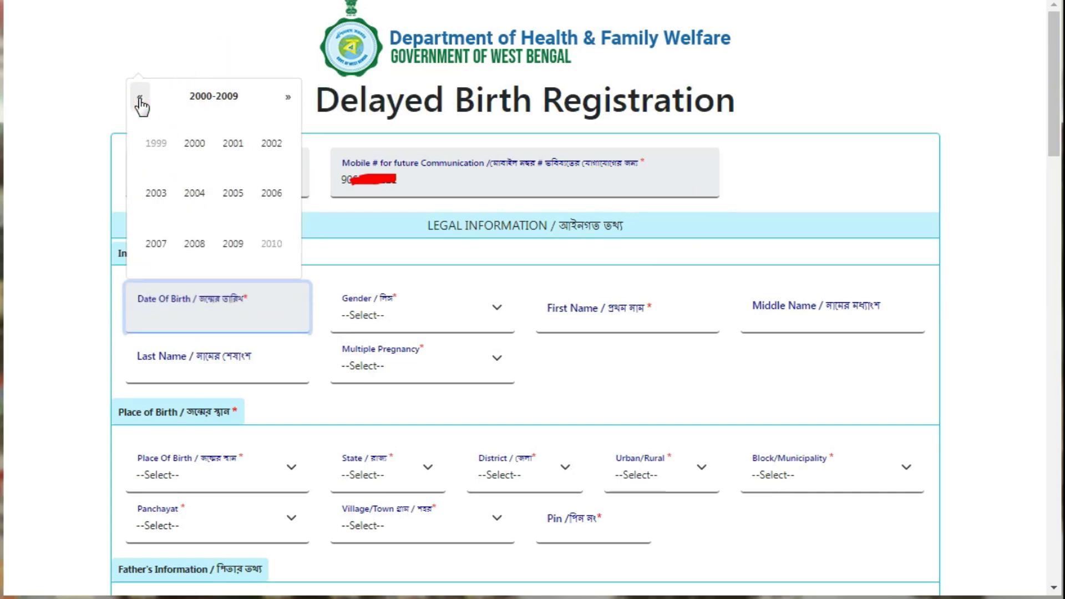
click(141, 98)
click(140, 98)
click(194, 194)
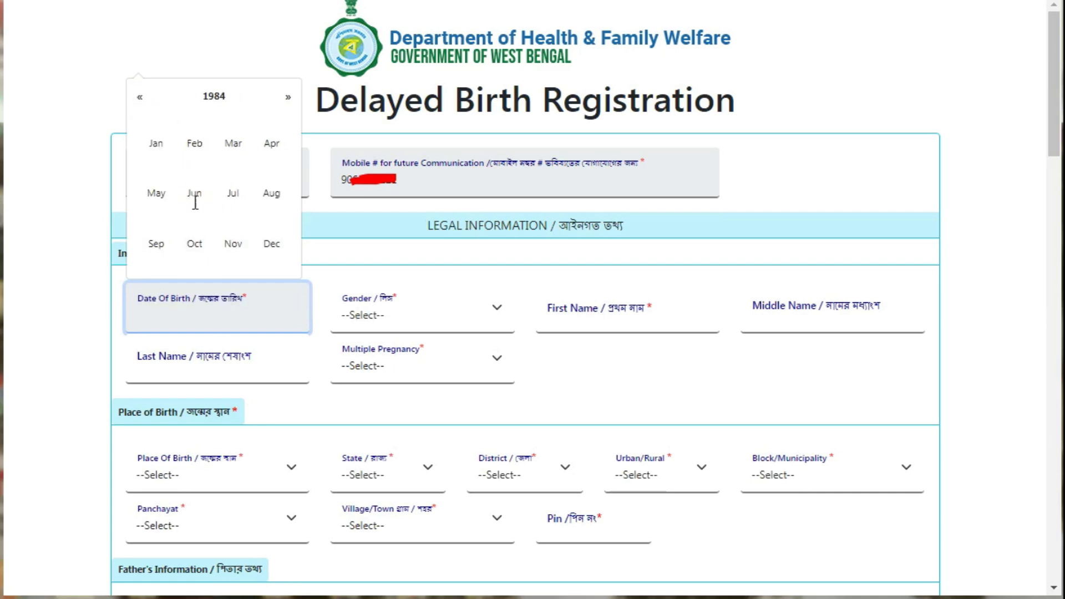
click(194, 244)
click(200, 233)
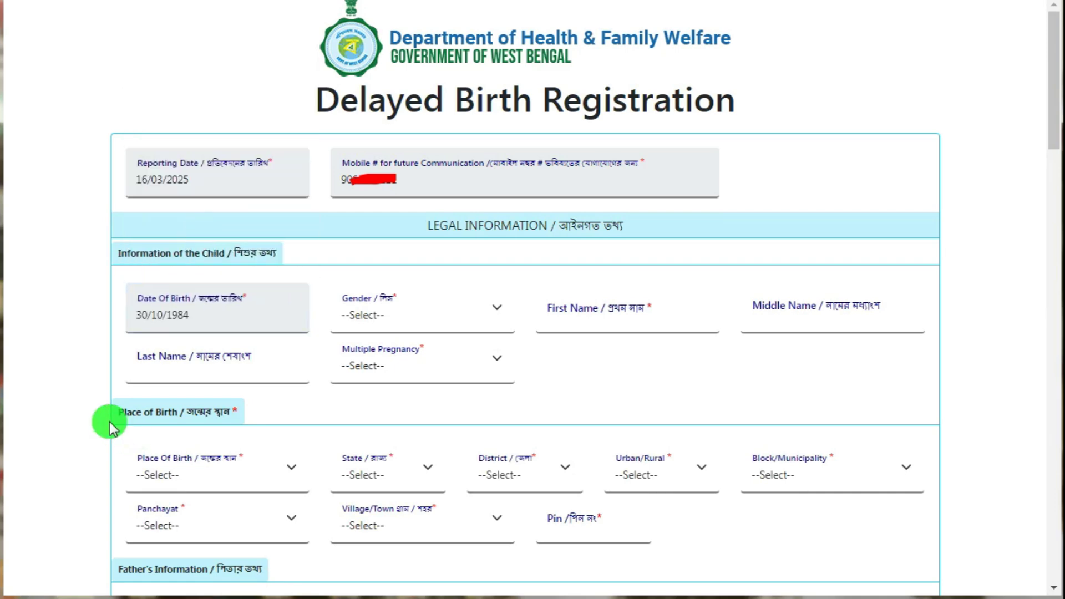
Set the child's gender to Male and Multiple Pregnancy to Single.
click(414, 313)
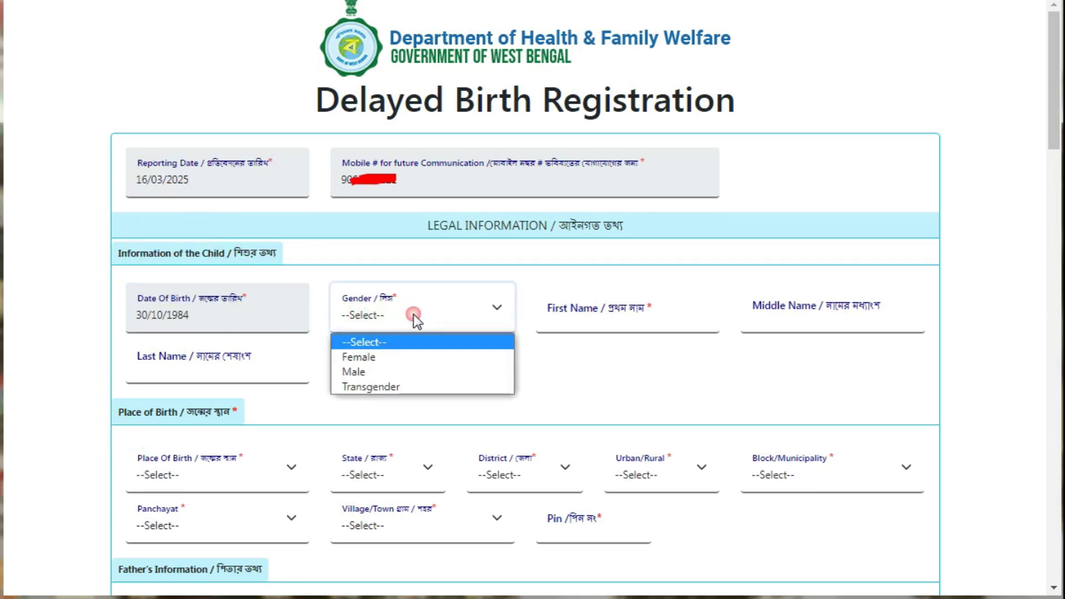
click(373, 371)
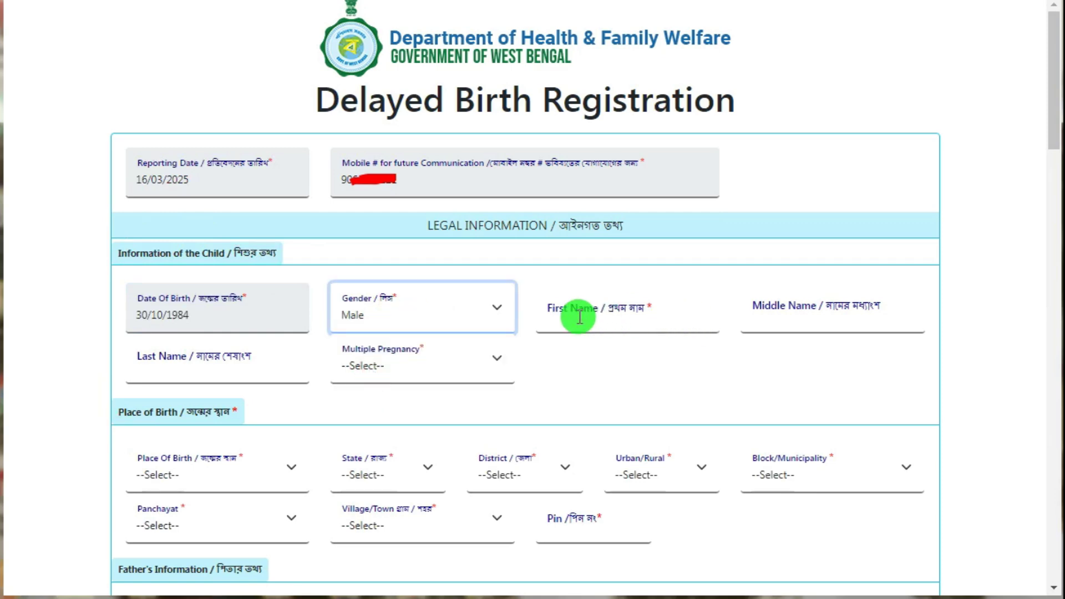
click(663, 311)
click(790, 327)
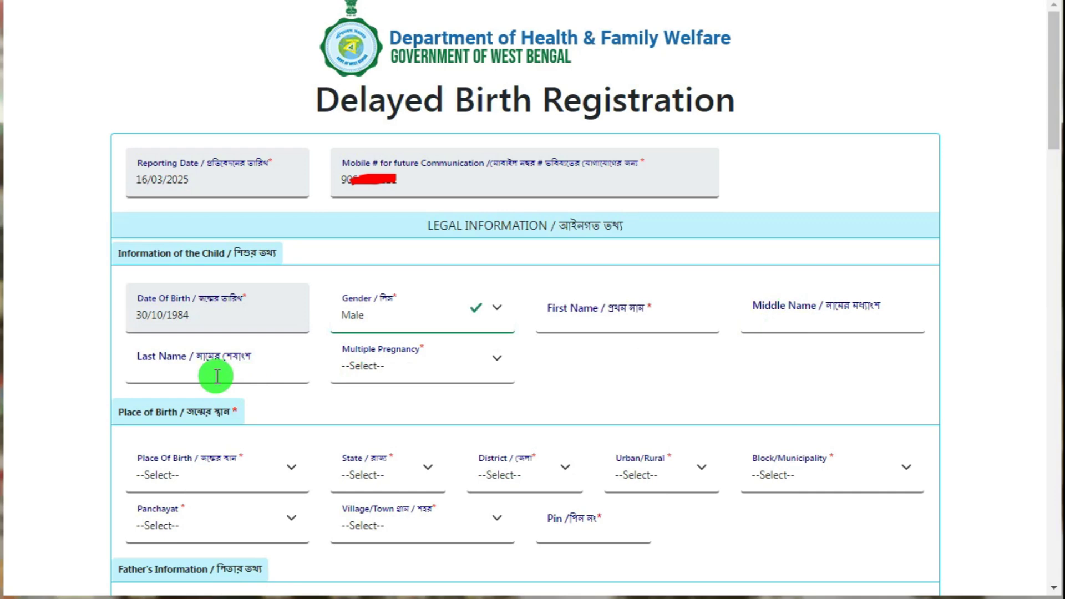
click(406, 374)
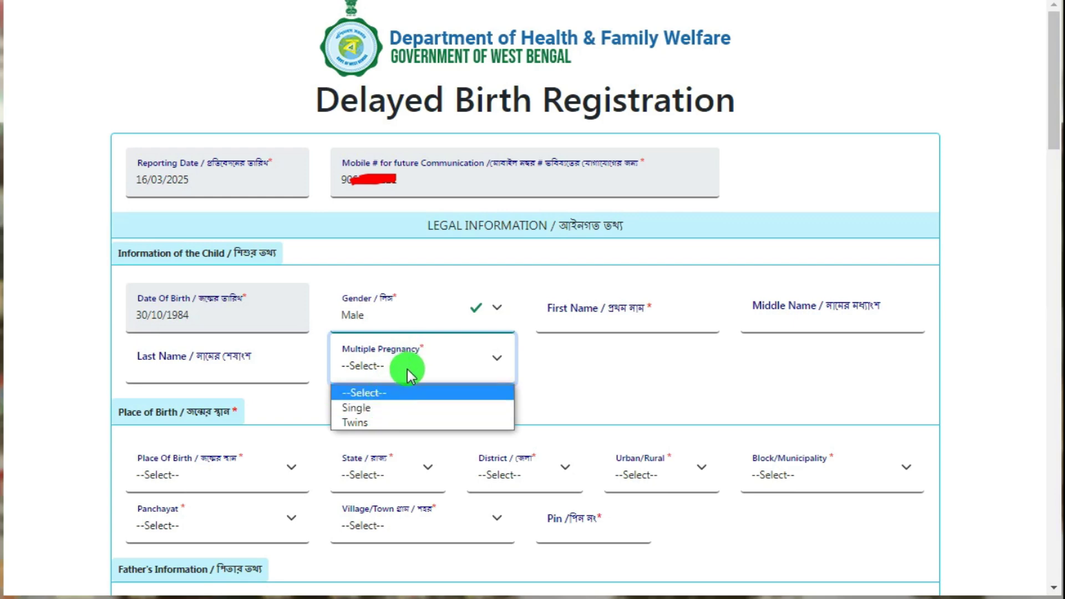
click(420, 413)
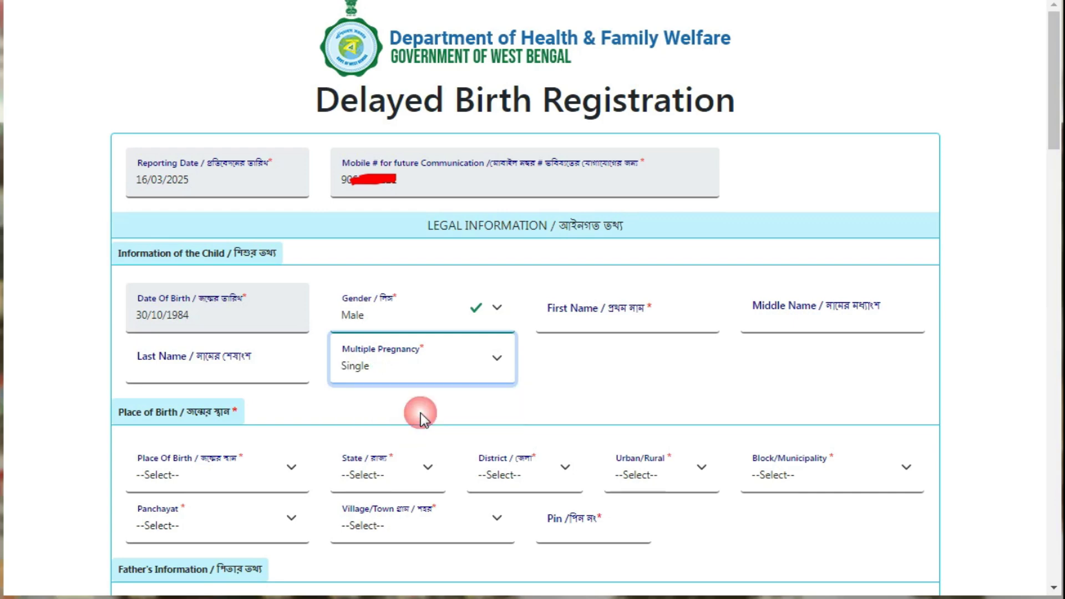
click(318, 422)
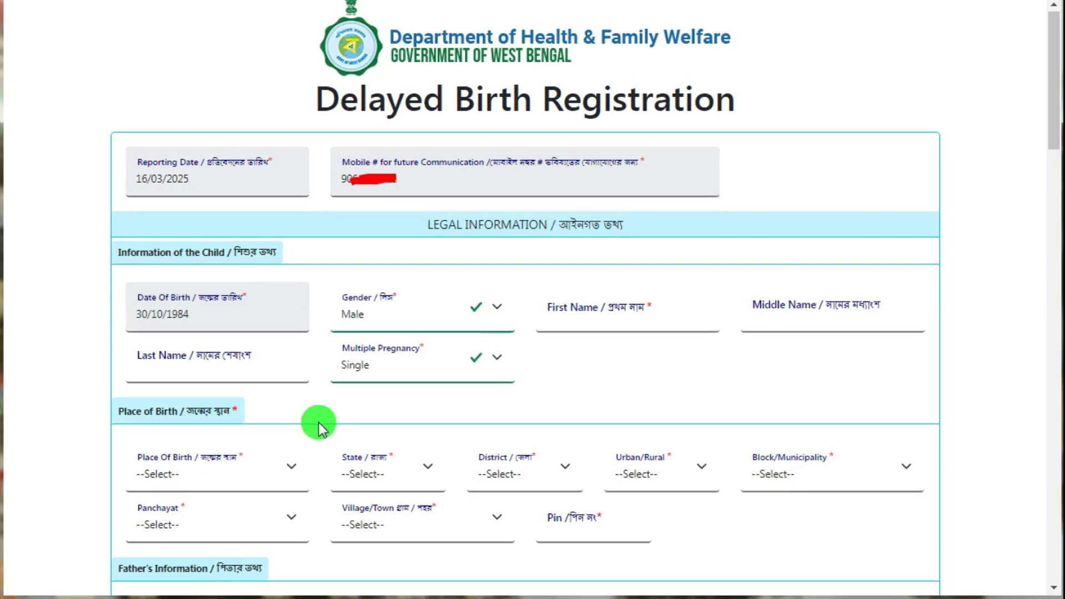
scroll(318, 422, down, 5)
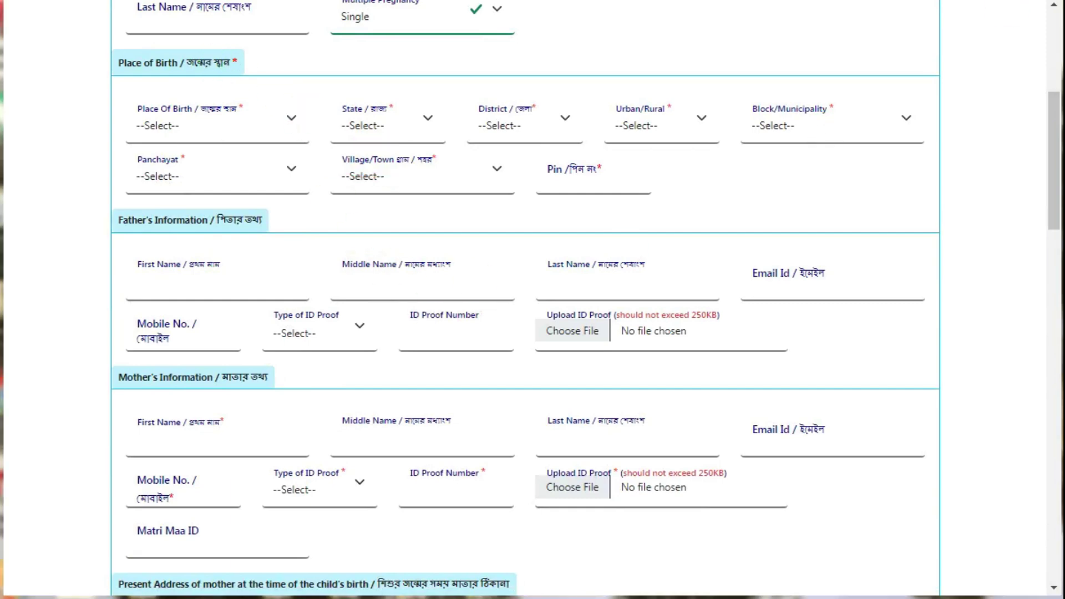
Set place of birth to Hospital in West Bengal, Birbhum, Municipality, MUNICIPALITY DUBRAJPUR.
click(229, 125)
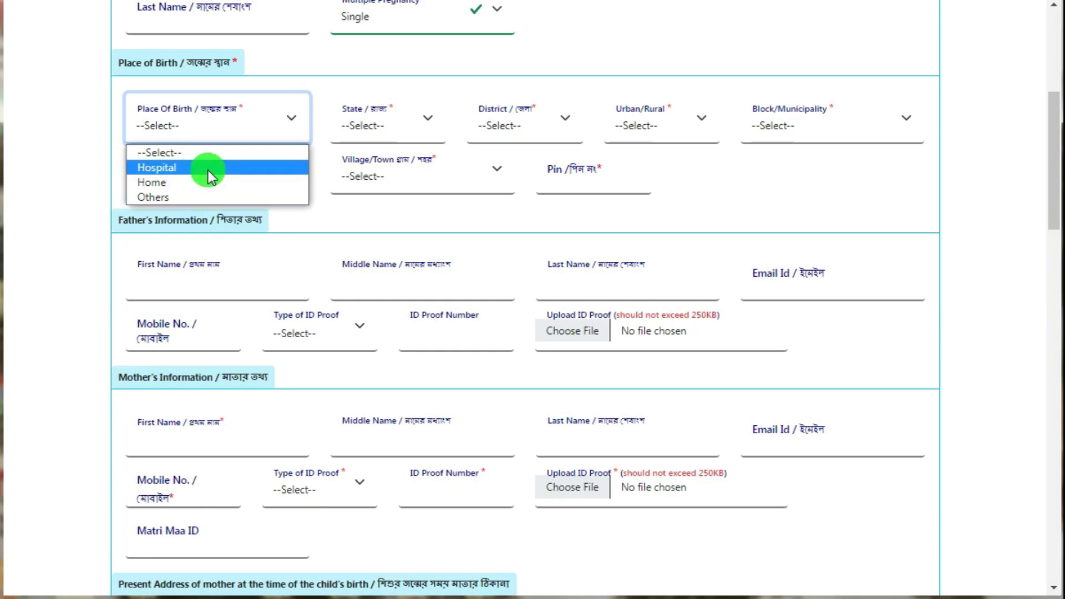
click(208, 169)
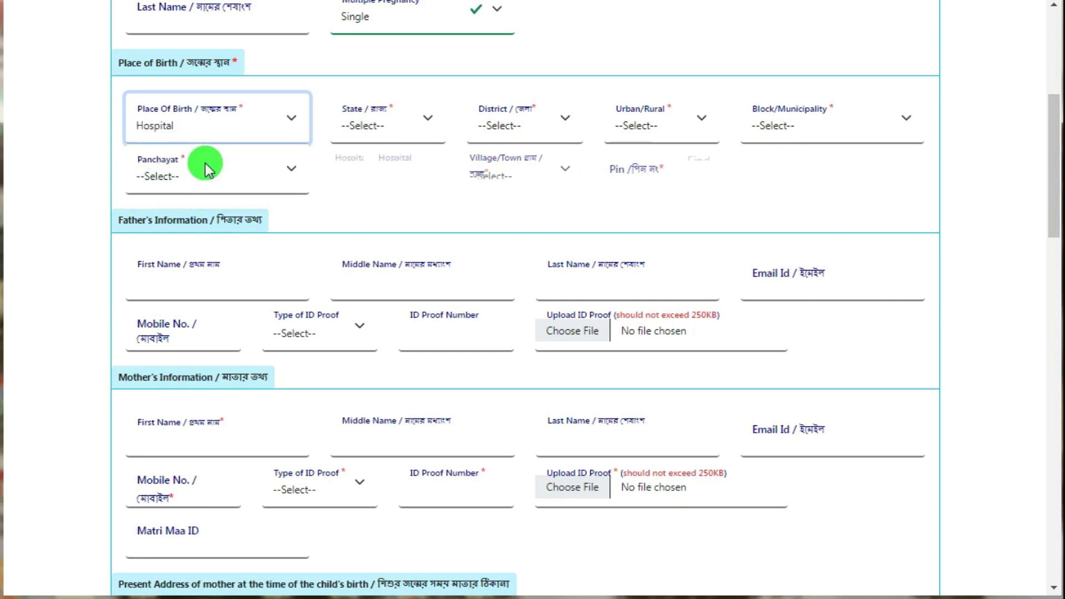
click(361, 126)
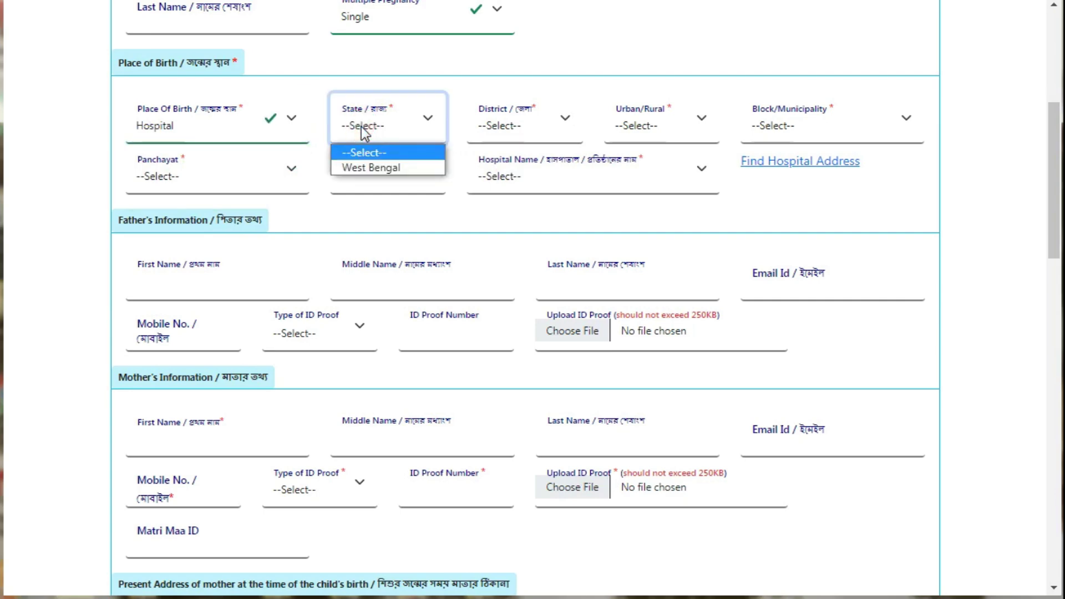
click(377, 168)
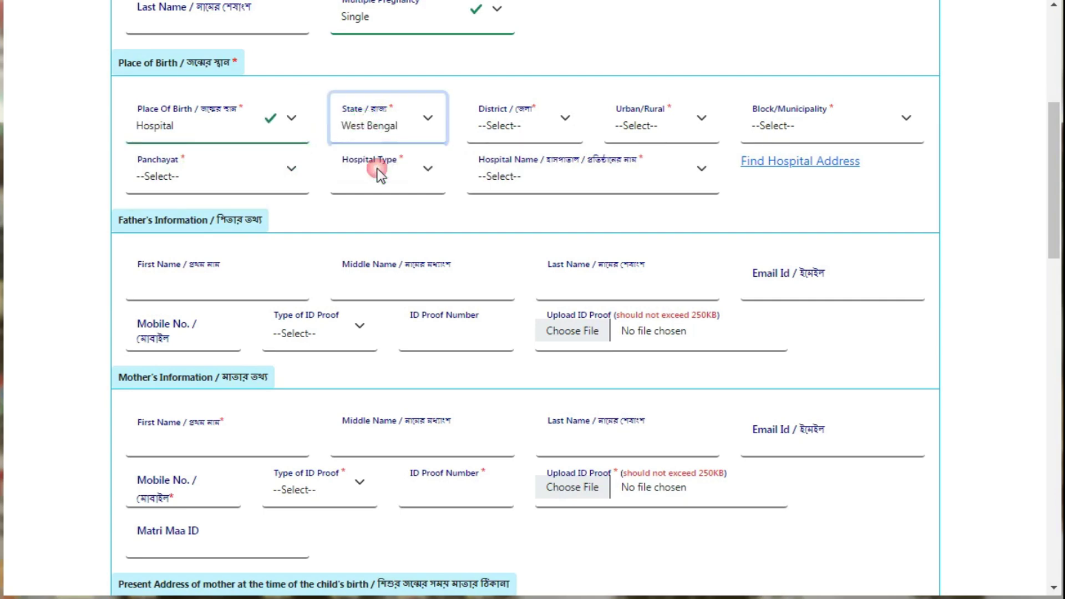
click(510, 118)
click(506, 201)
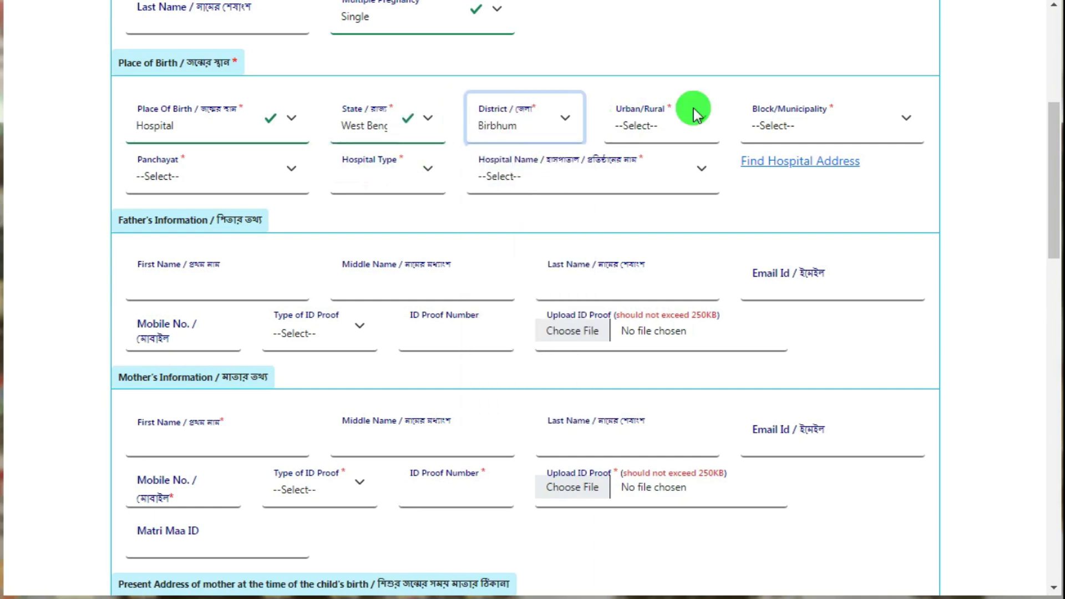
click(644, 132)
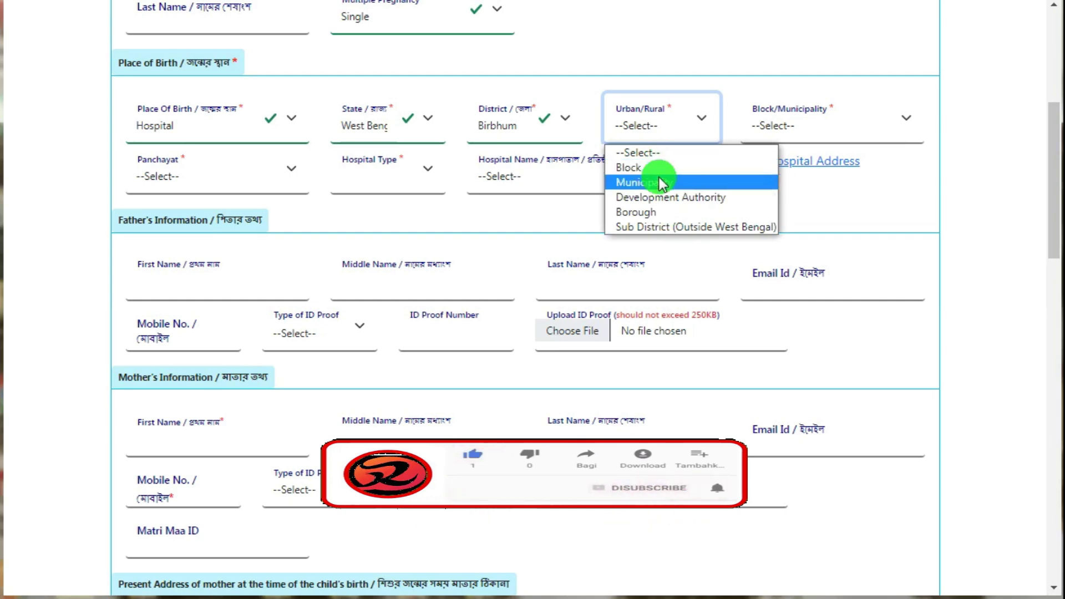
click(661, 180)
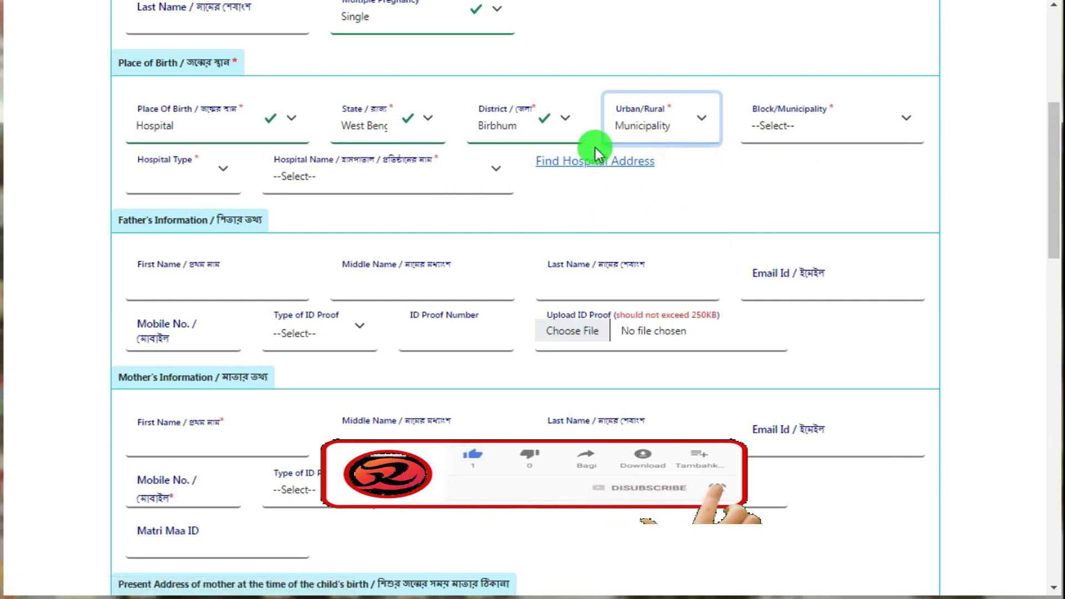
click(785, 133)
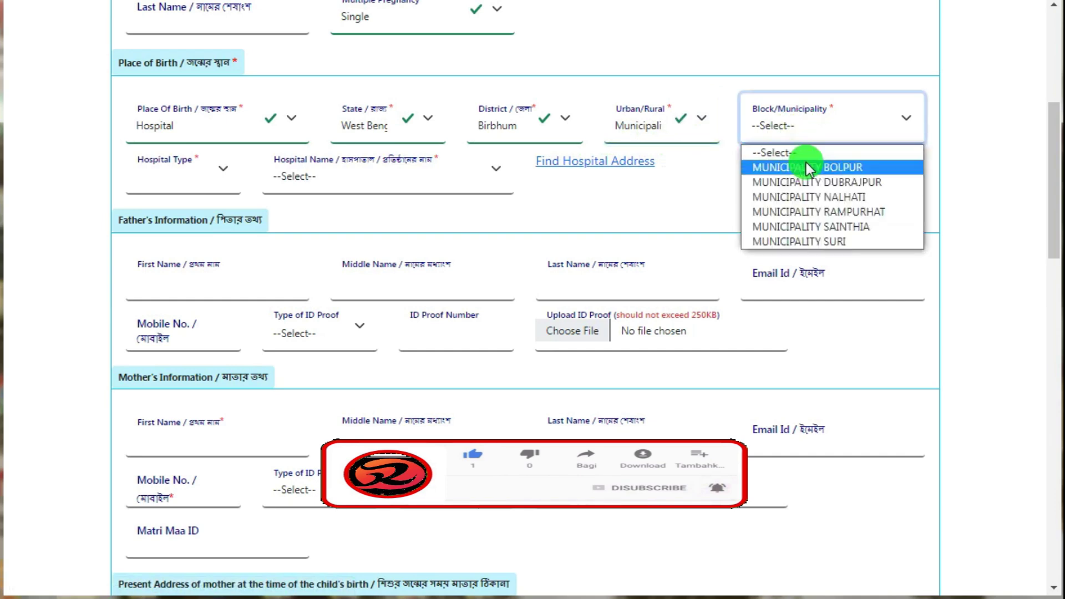
click(810, 183)
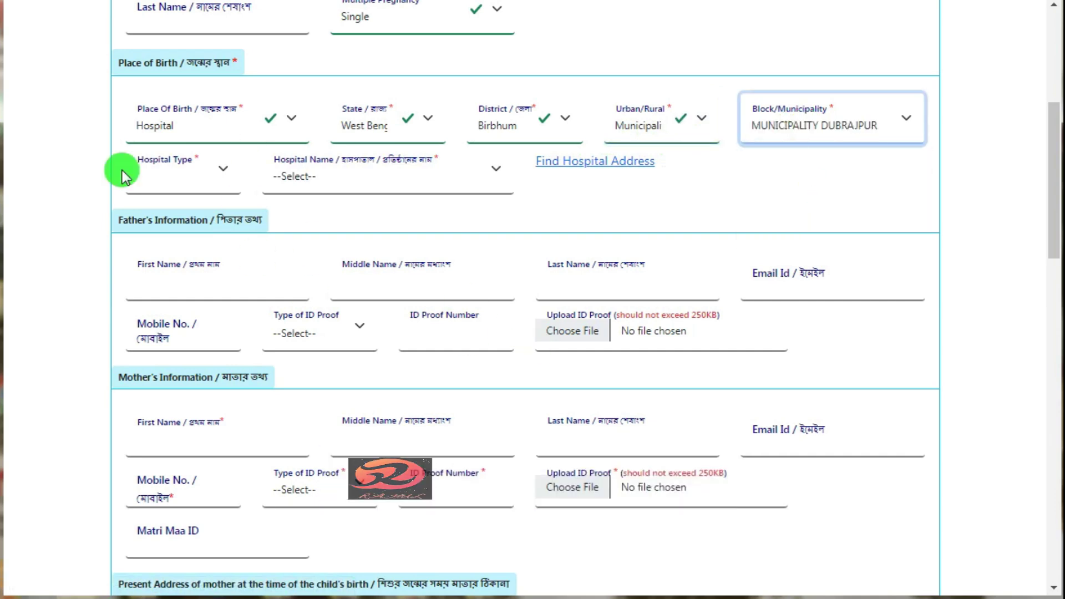
Set hospital type to Private/Other and the hospital name to MANIMAHESH HOSPITAL PVT.LTD.
click(223, 178)
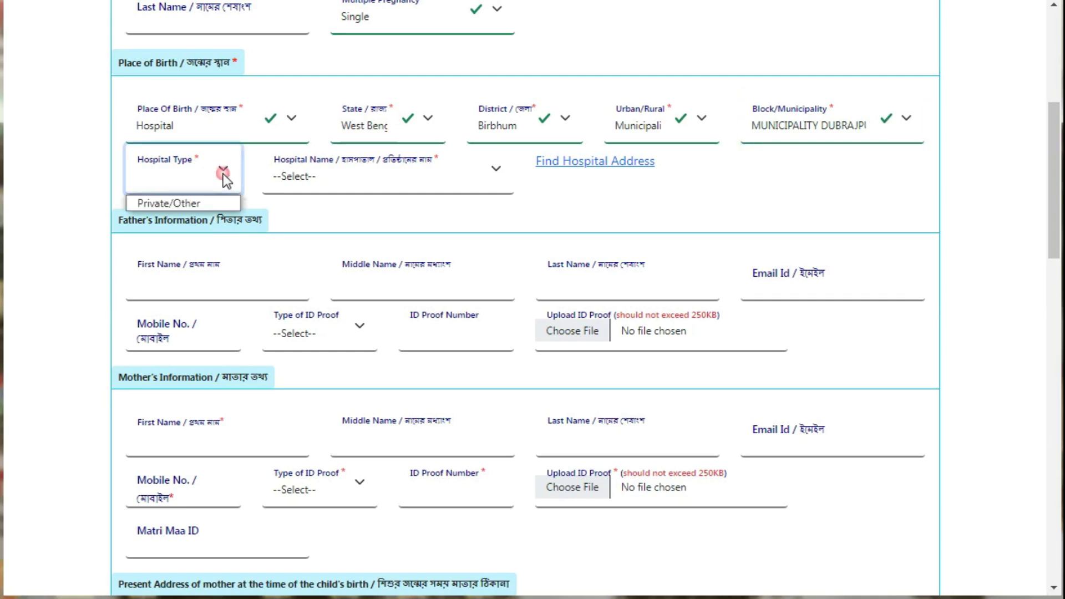
click(187, 188)
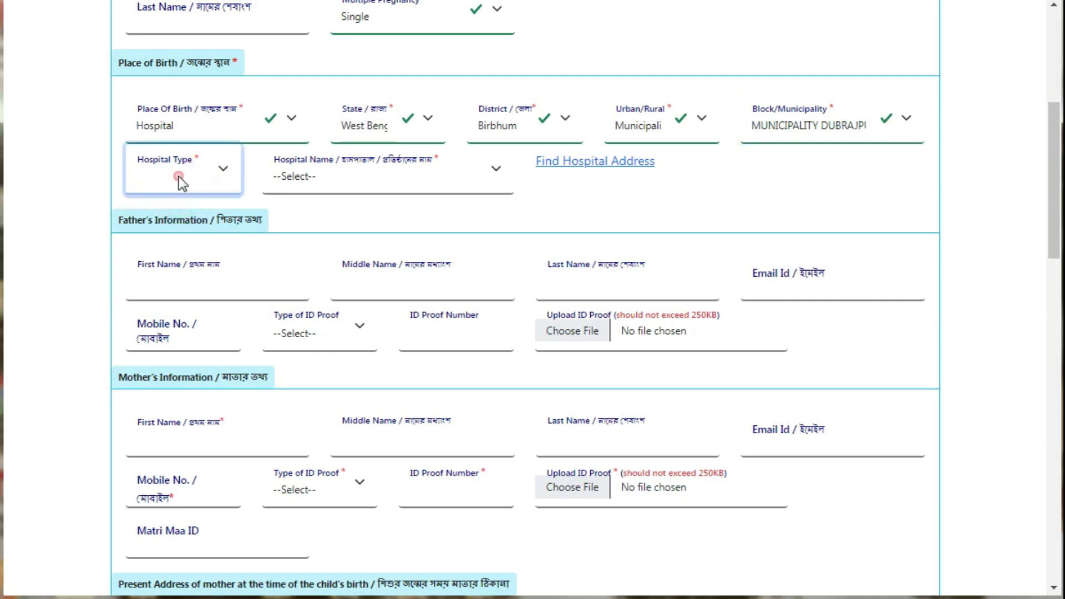
click(222, 182)
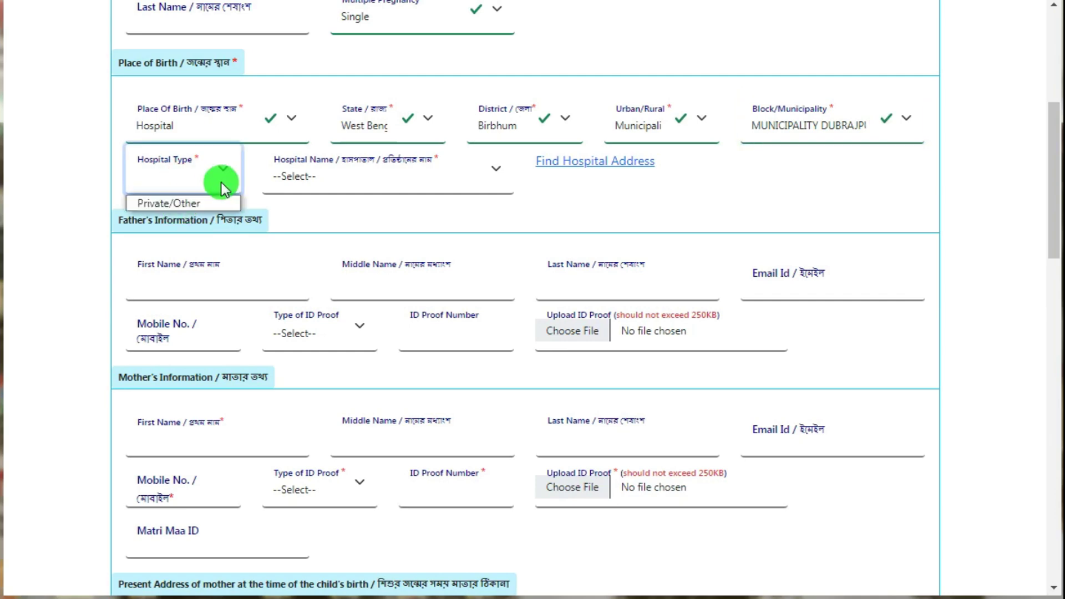
click(202, 203)
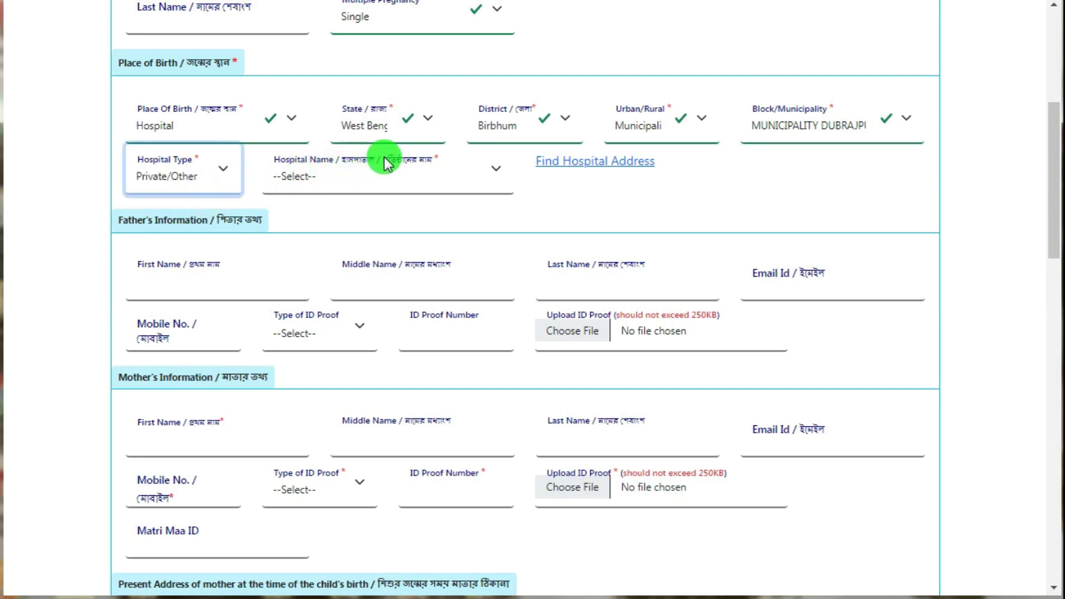
click(463, 173)
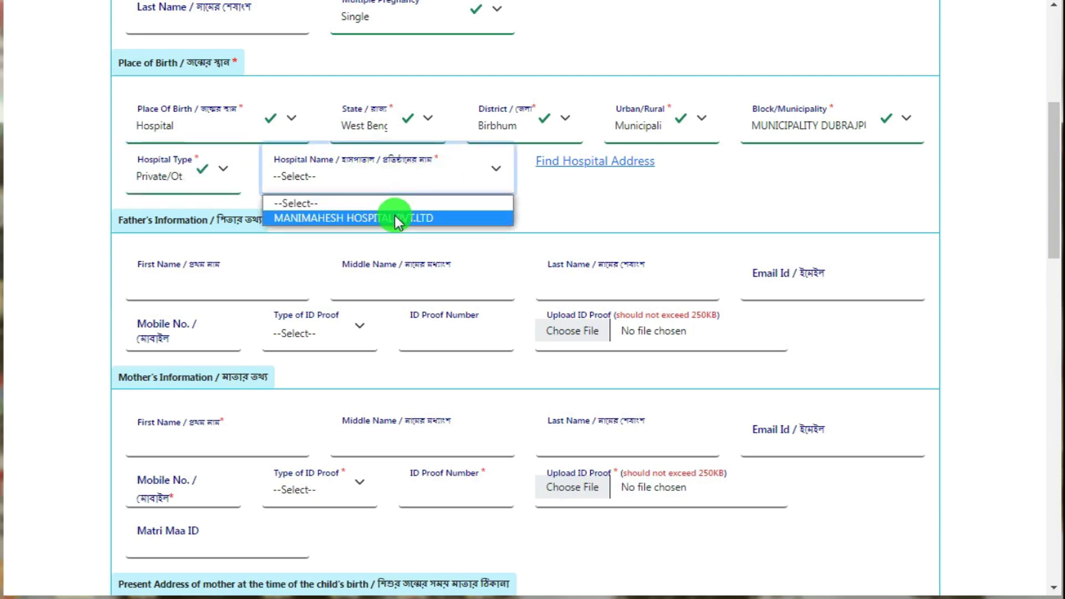
click(199, 178)
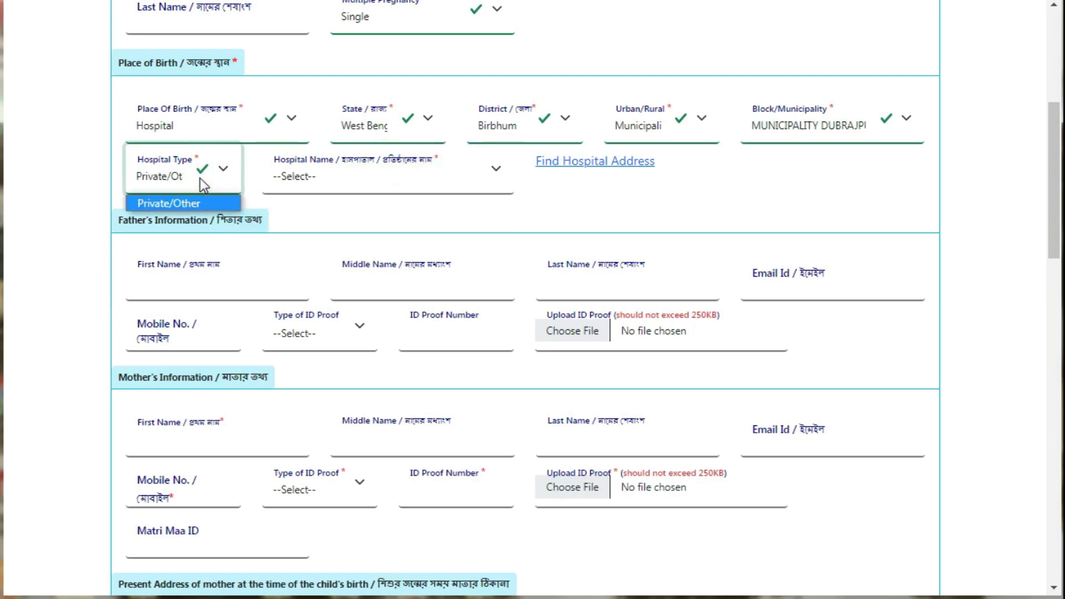
click(206, 207)
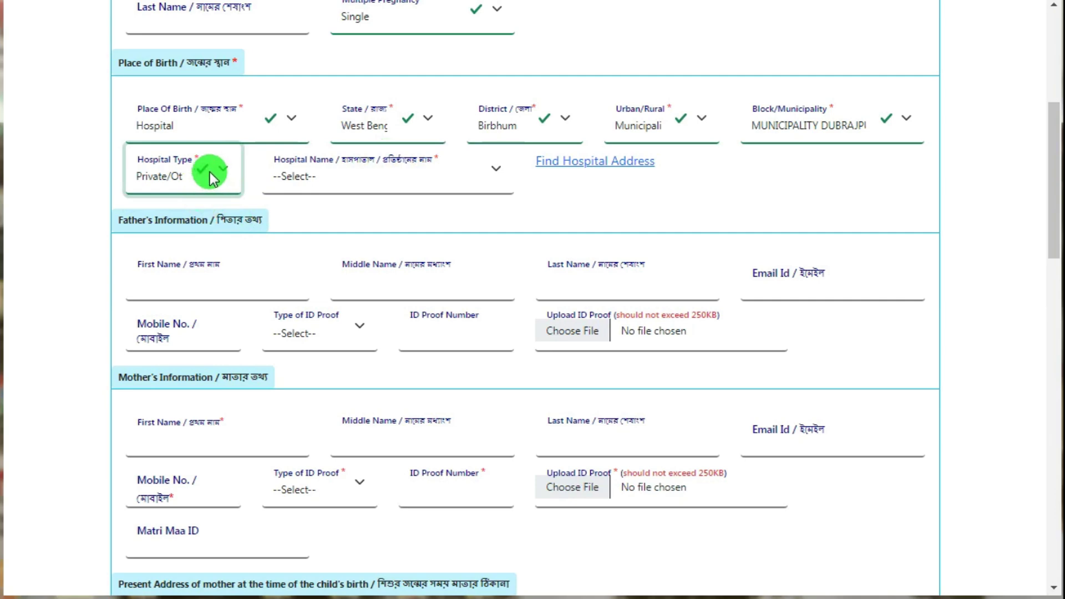
click(305, 176)
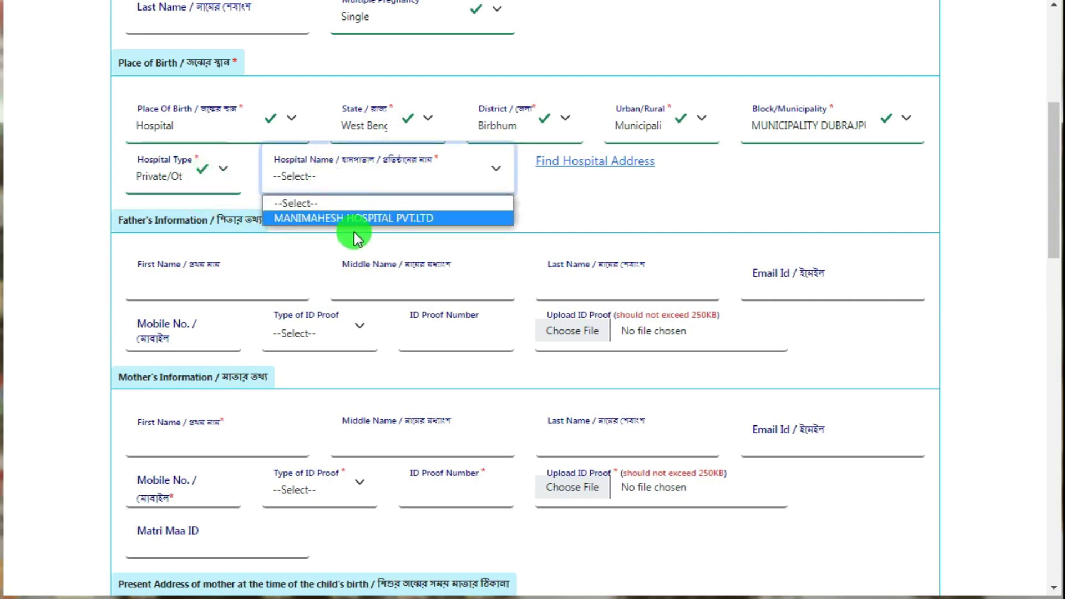
click(208, 179)
click(201, 204)
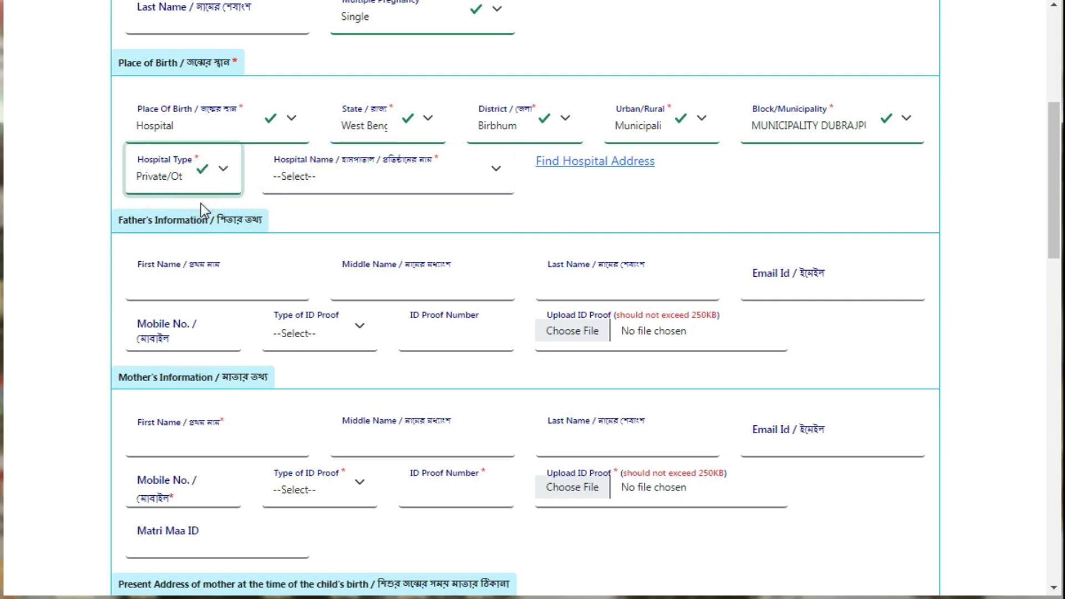
click(364, 178)
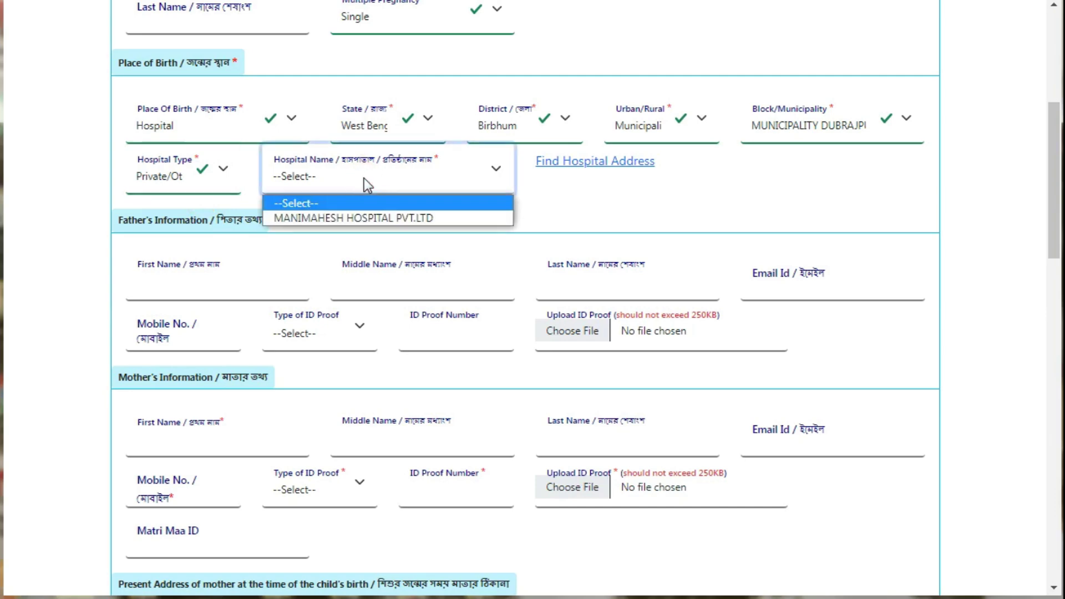
click(364, 218)
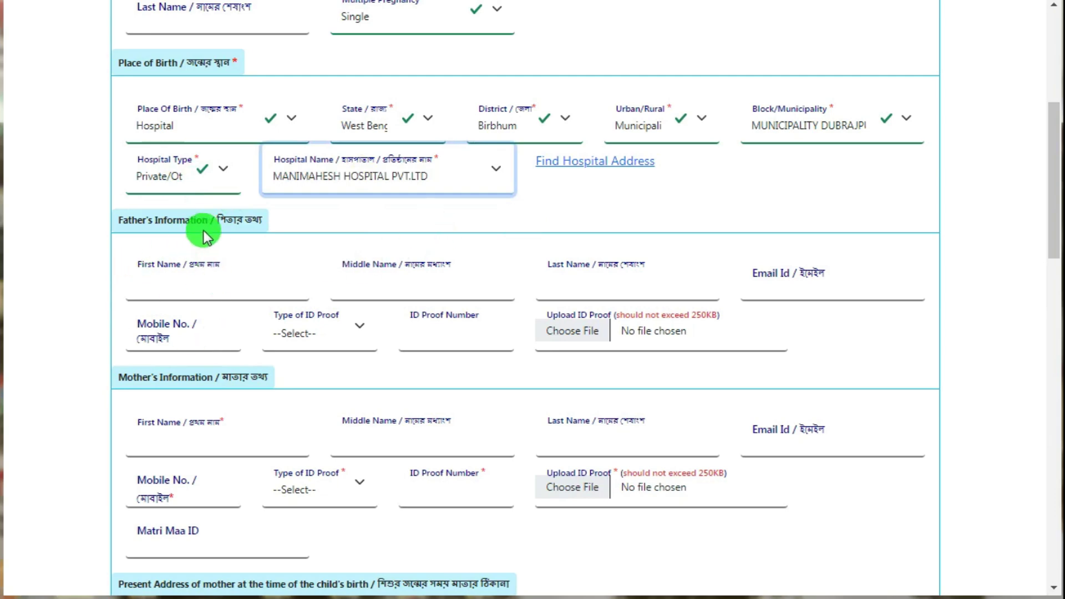
scroll(204, 231, down, 2)
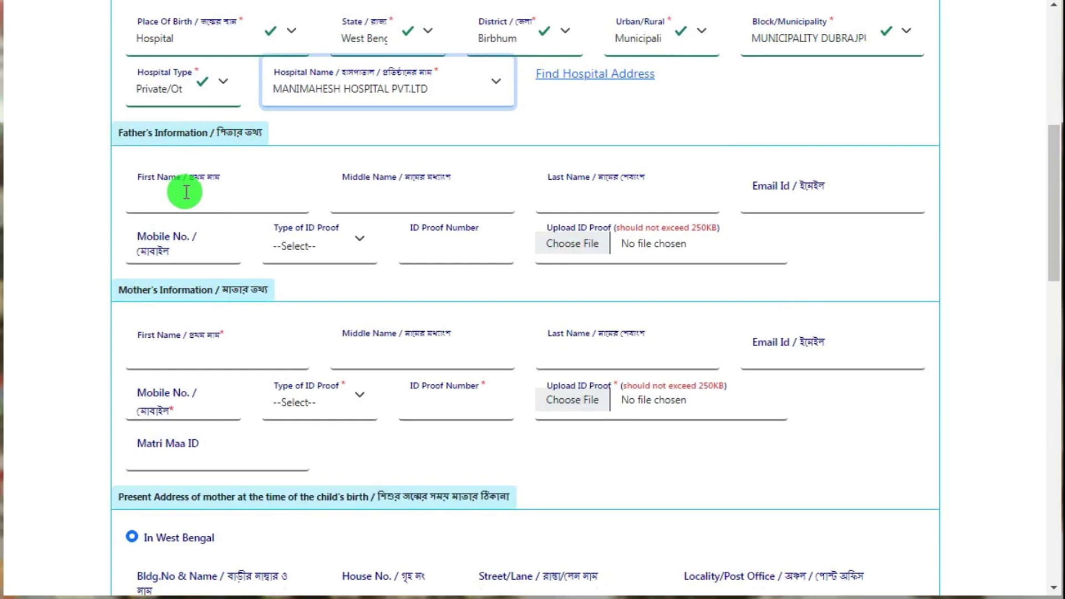
In Father's Information, choose Aadhaar as the Type of ID Proof.
click(186, 193)
click(505, 176)
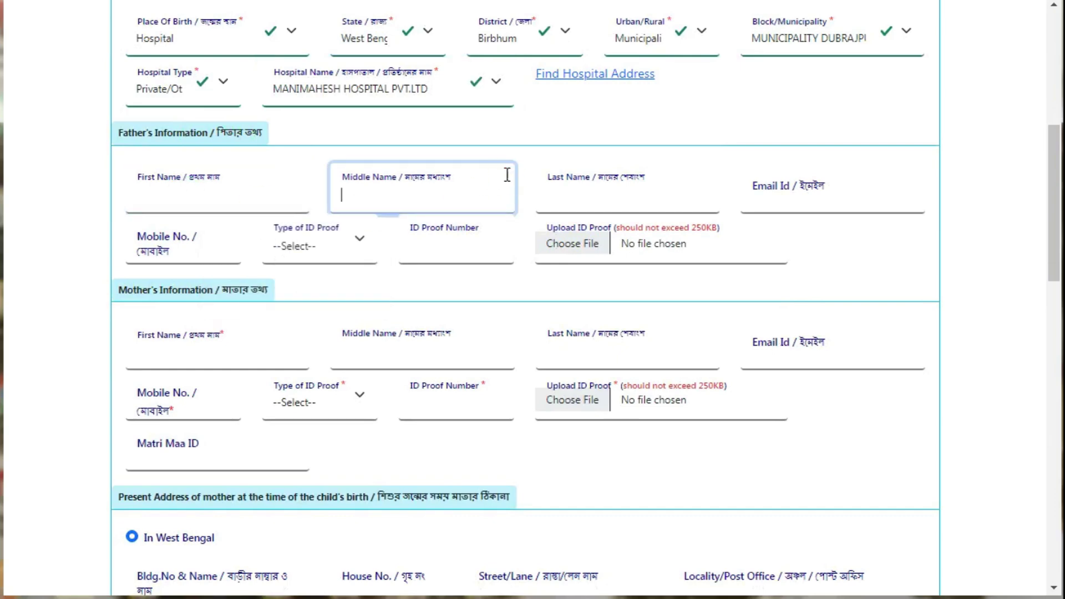
click(186, 192)
click(318, 248)
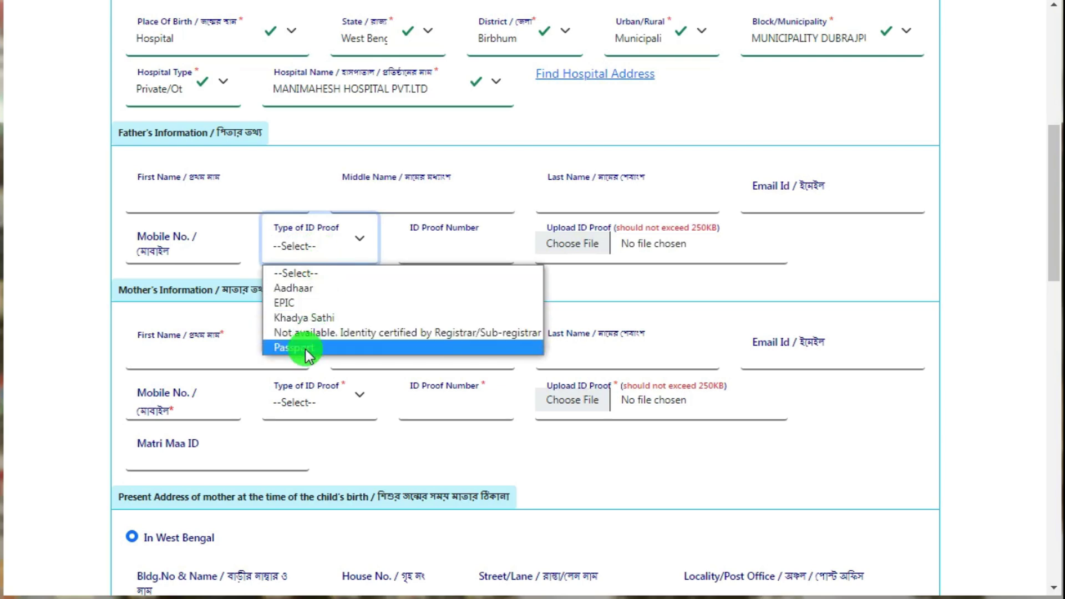
click(311, 288)
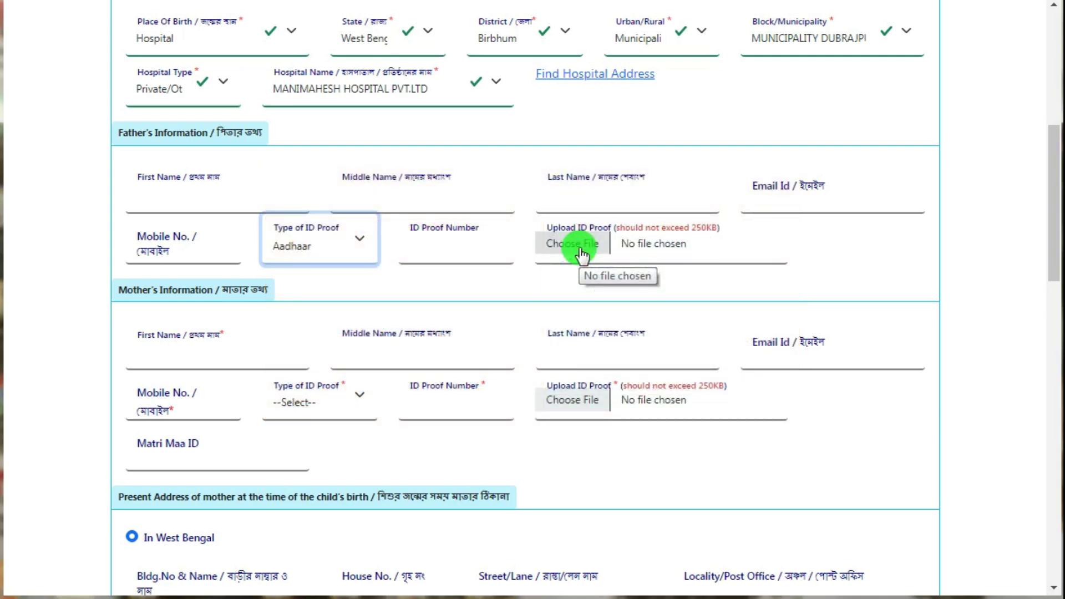
click(353, 302)
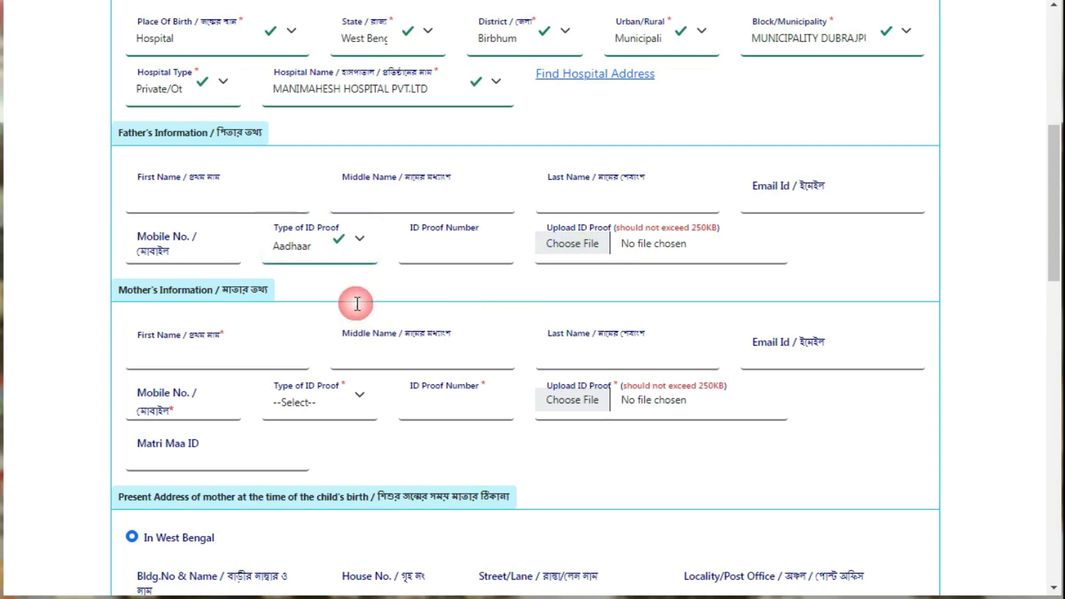
In Mother's Information, choose Aadhaar as the Type of ID Proof.
scroll(222, 281, down, 3)
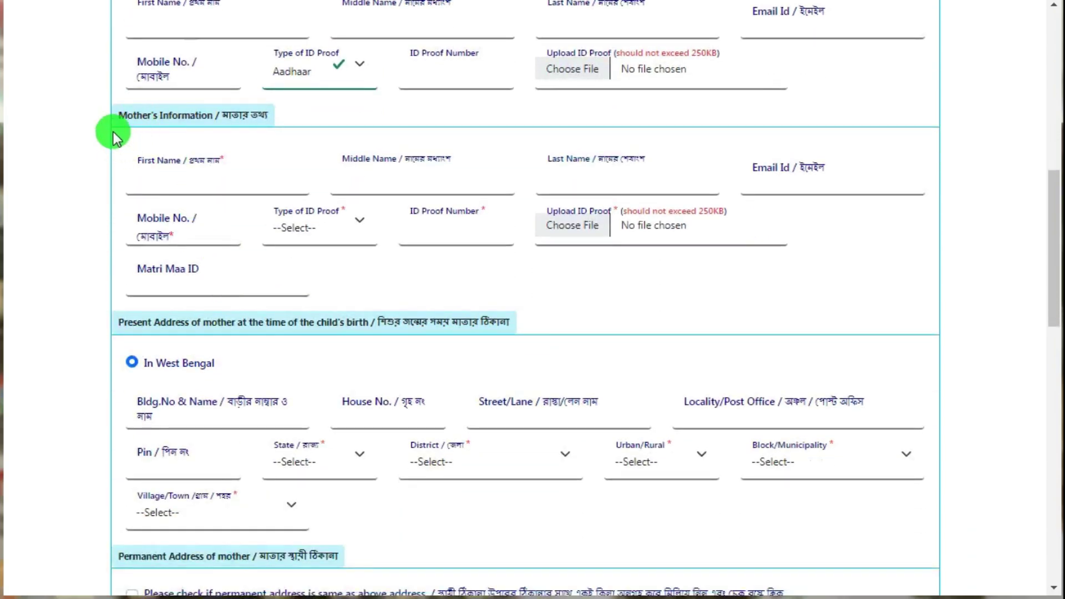
drag(117, 115, 285, 119)
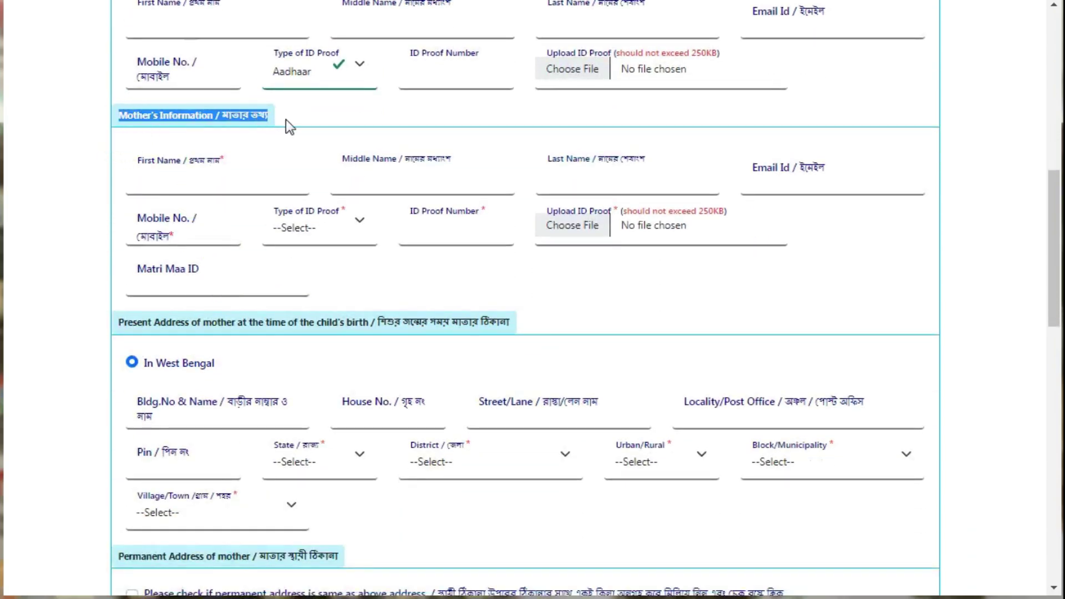
click(229, 115)
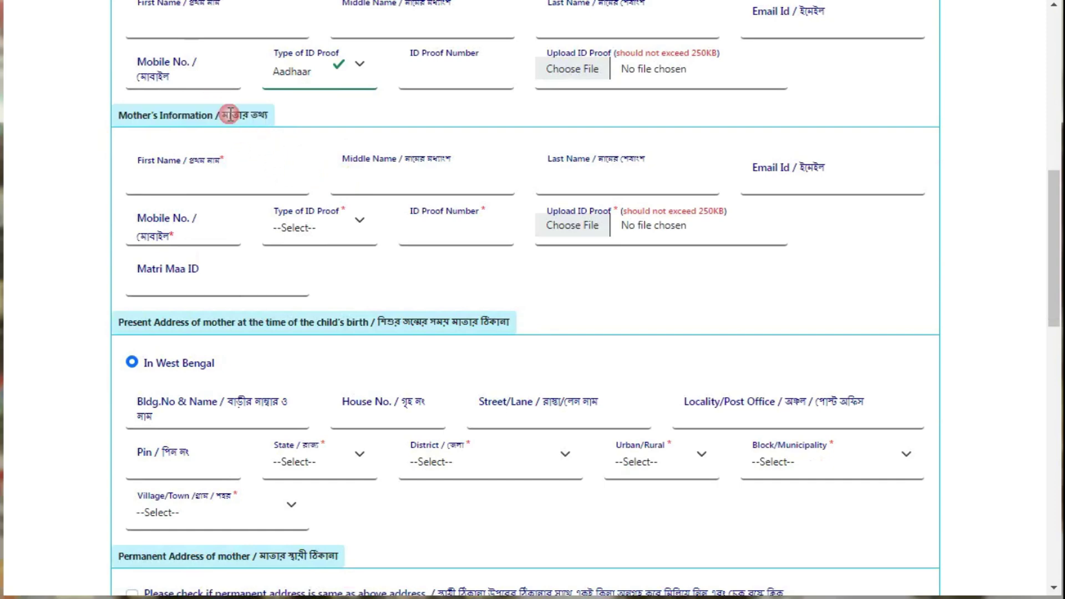
drag(221, 114, 309, 114)
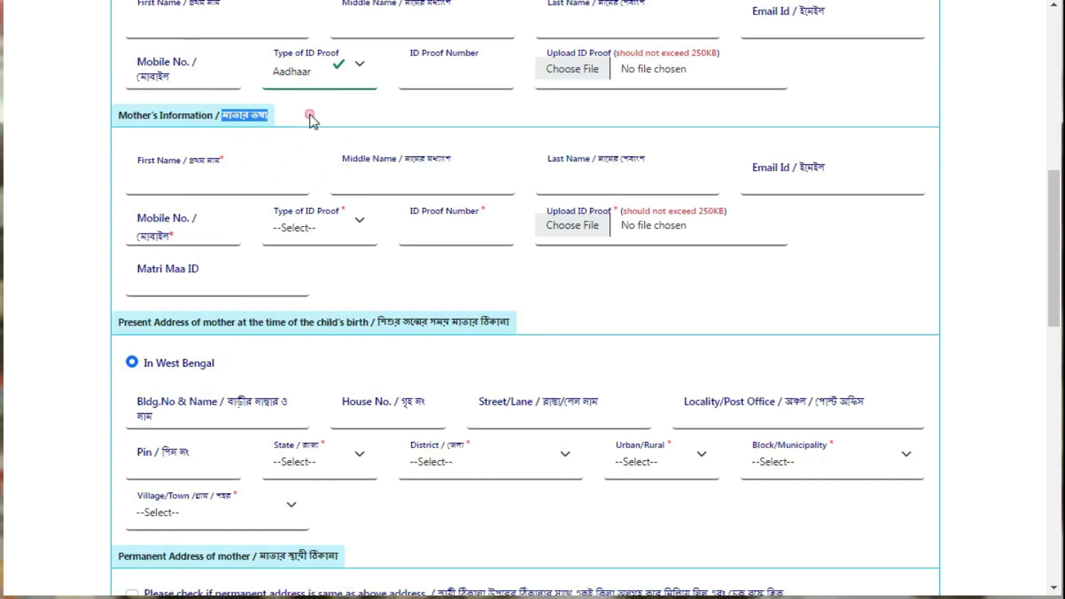
click(194, 176)
click(78, 143)
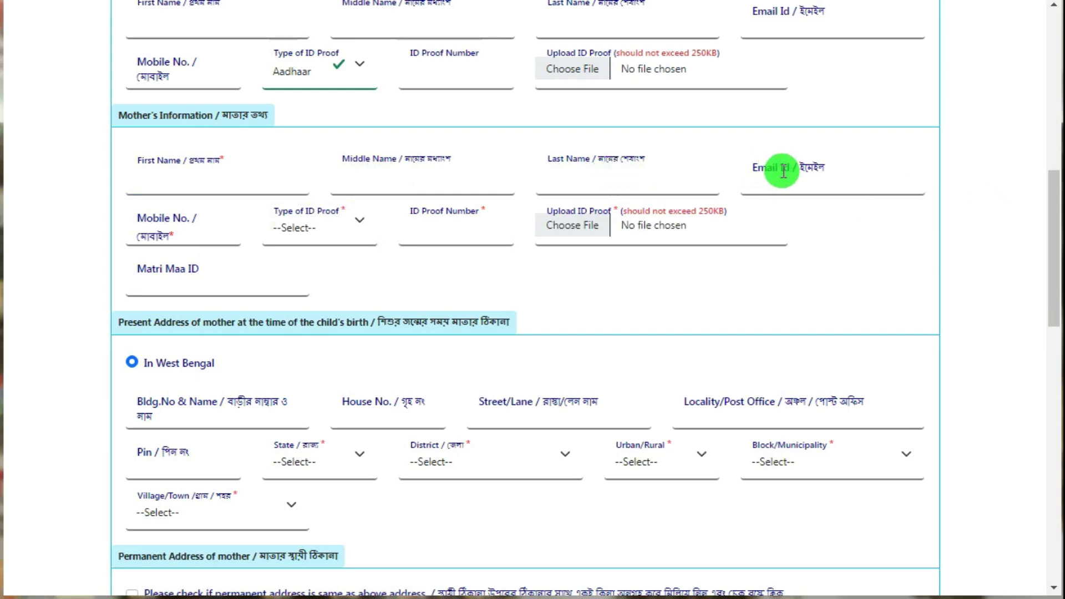
click(178, 233)
click(122, 235)
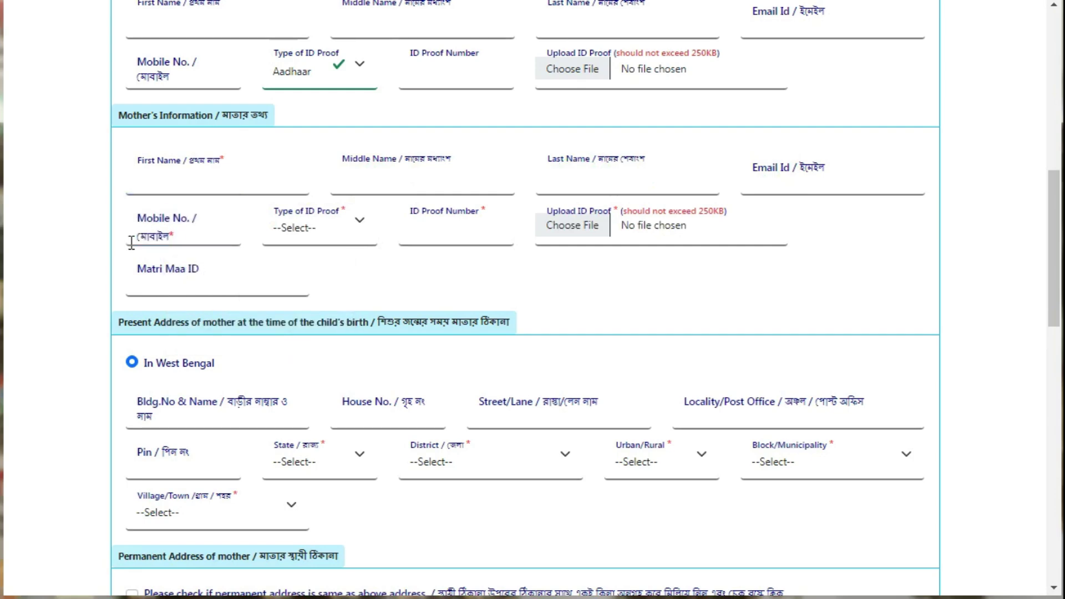
click(340, 221)
click(329, 267)
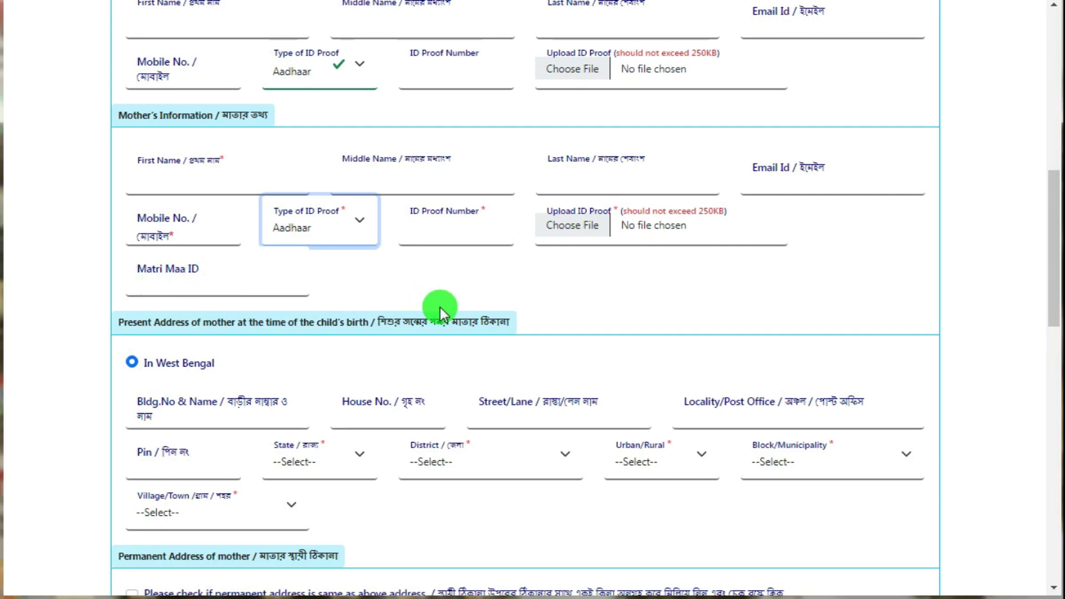
scroll(454, 312, down, 3)
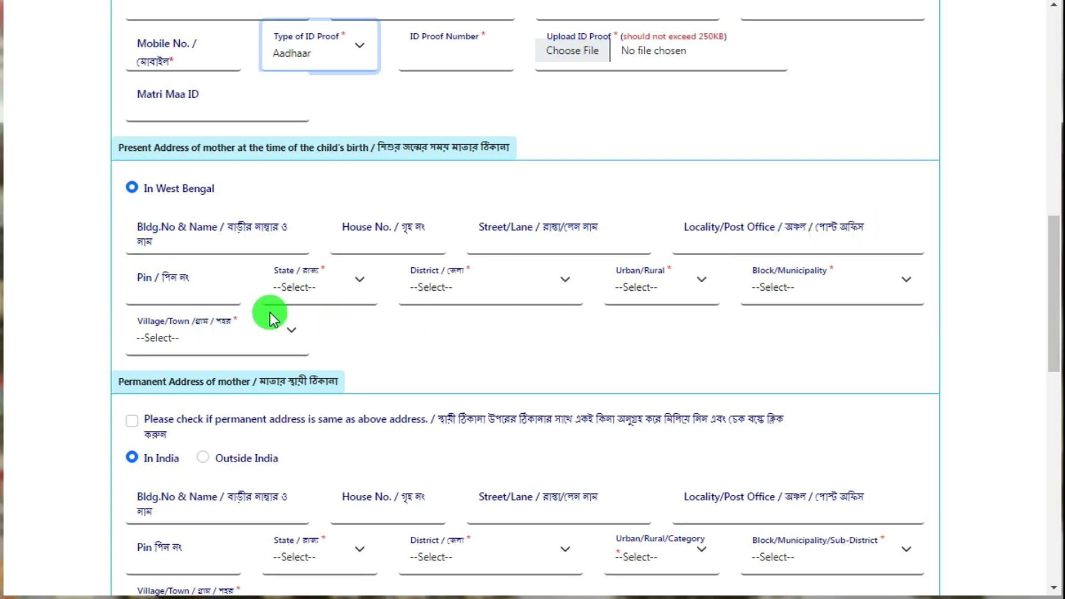
Set the mother's present address to West Bengal, Coochbehar, with area type Block.
click(309, 287)
click(318, 331)
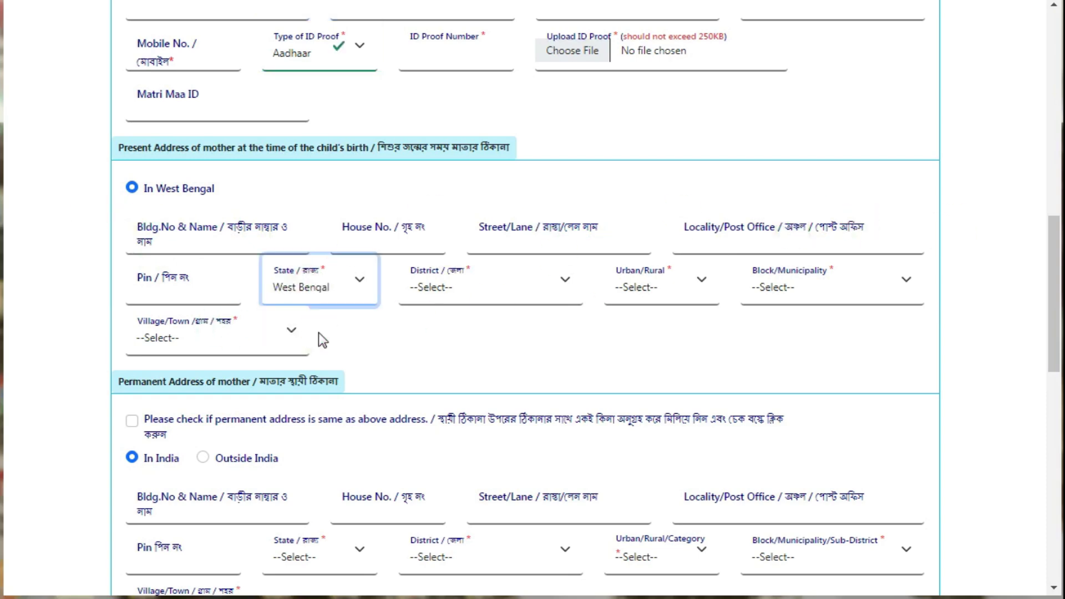
click(466, 284)
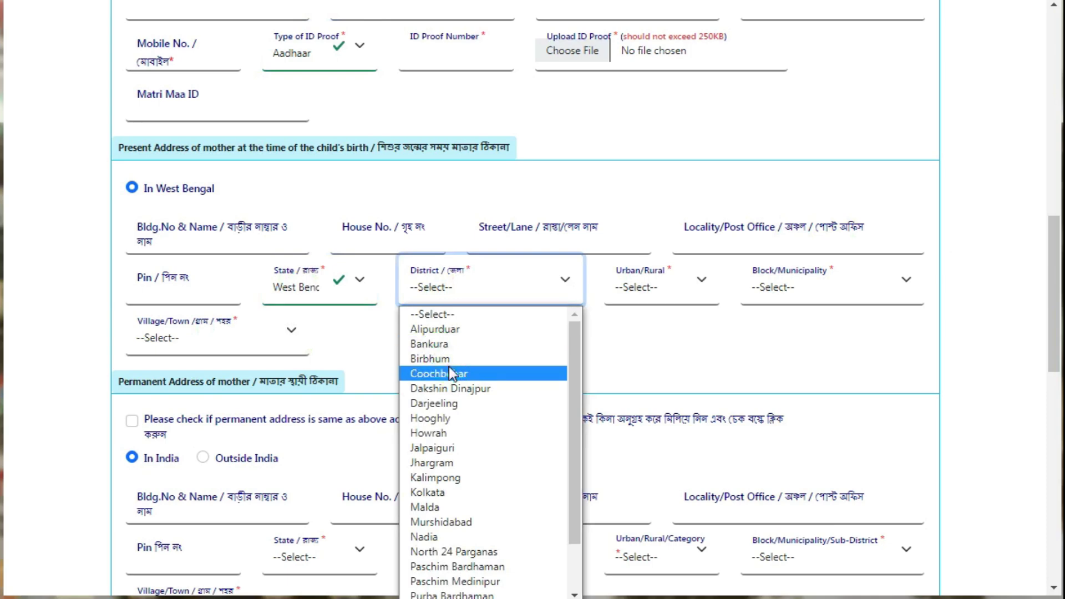
click(452, 373)
click(678, 281)
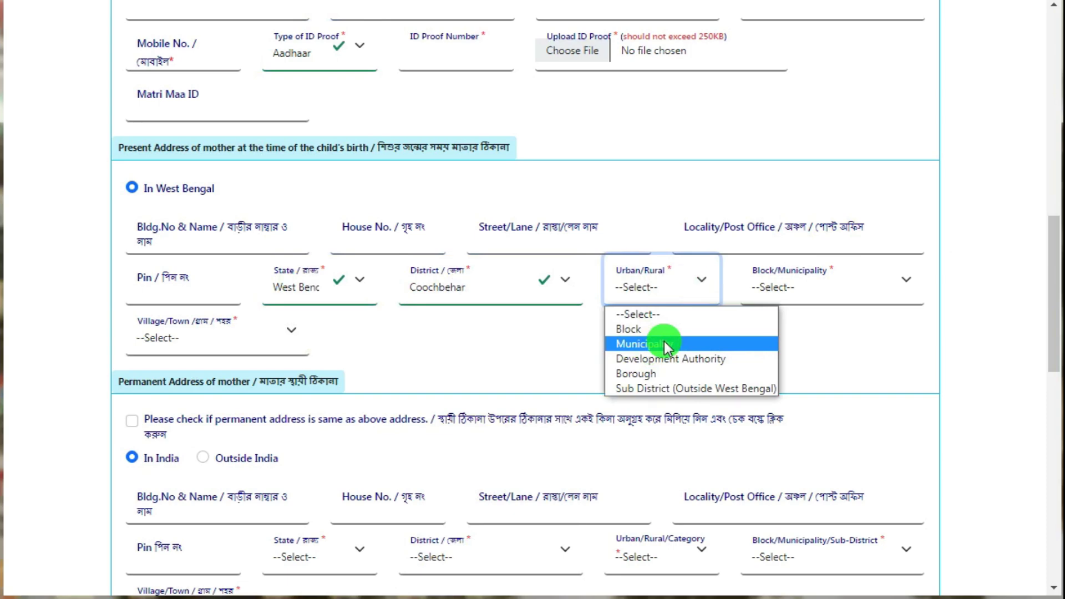
click(681, 330)
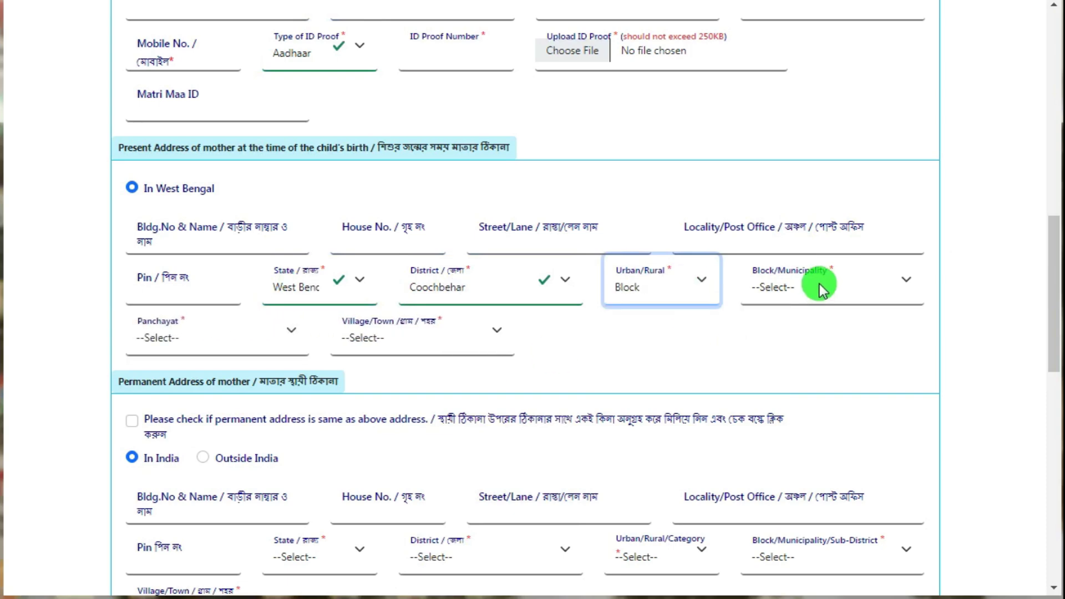
Choose block HALDIBARI, panchayat DEWANGANJ and village MADHYA HUDUMDANGA.
click(776, 300)
click(784, 391)
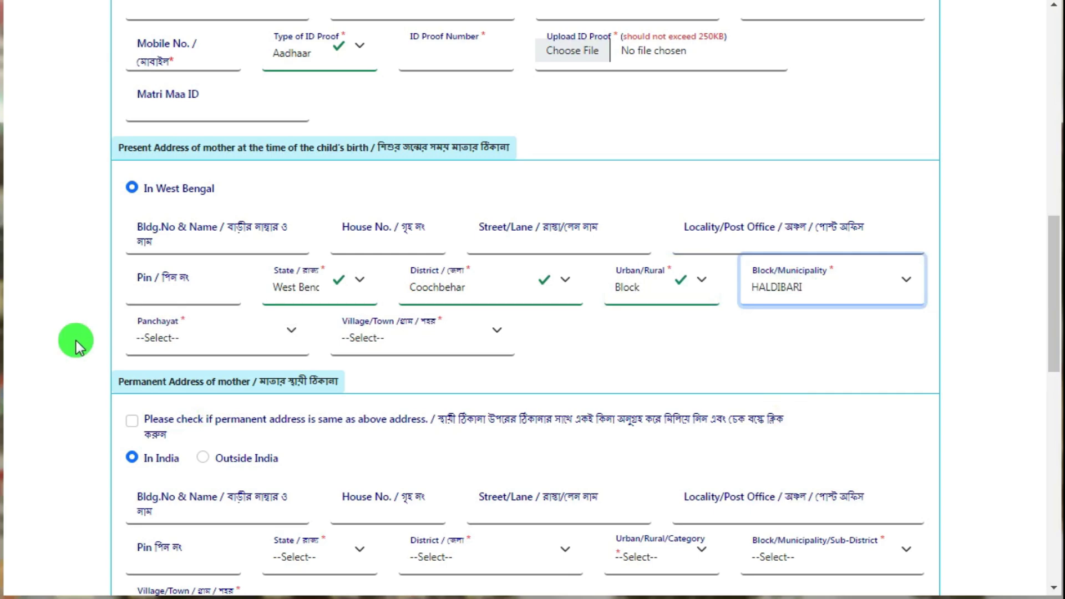
click(204, 341)
click(201, 407)
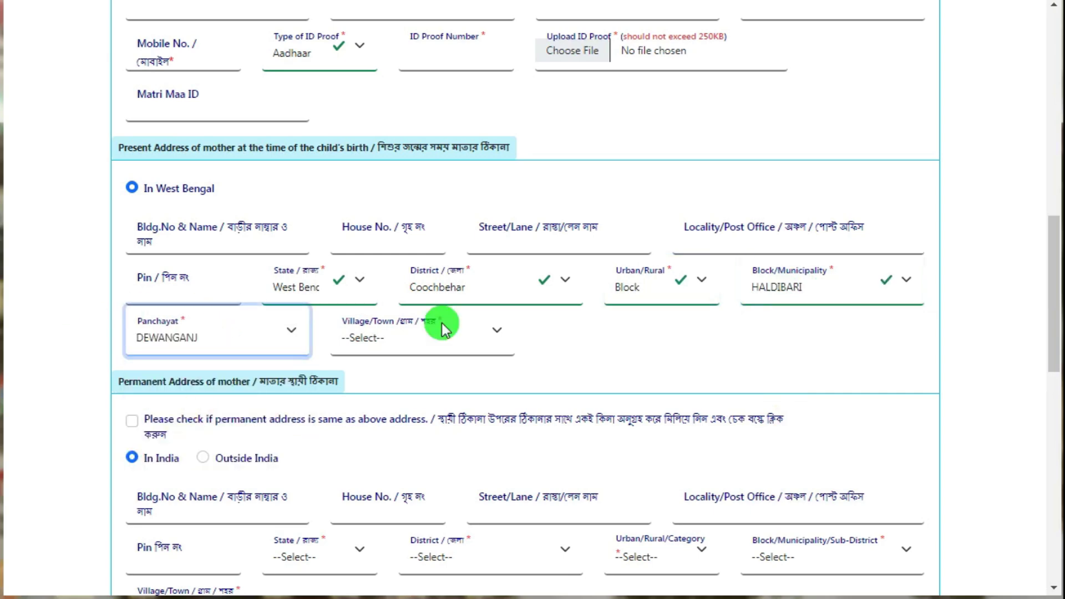
click(443, 328)
click(392, 443)
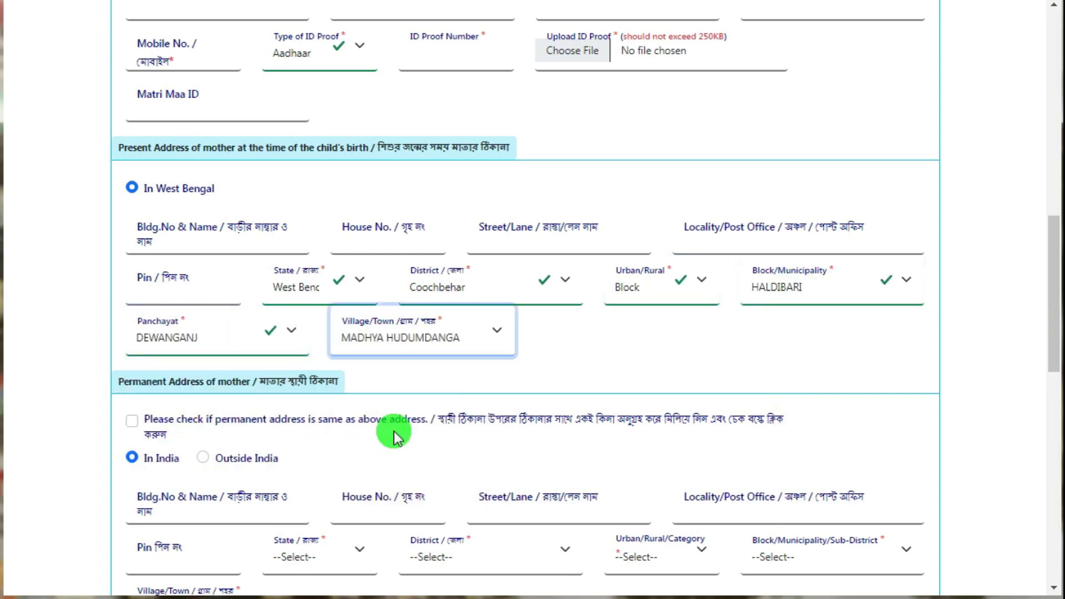
click(200, 297)
click(624, 339)
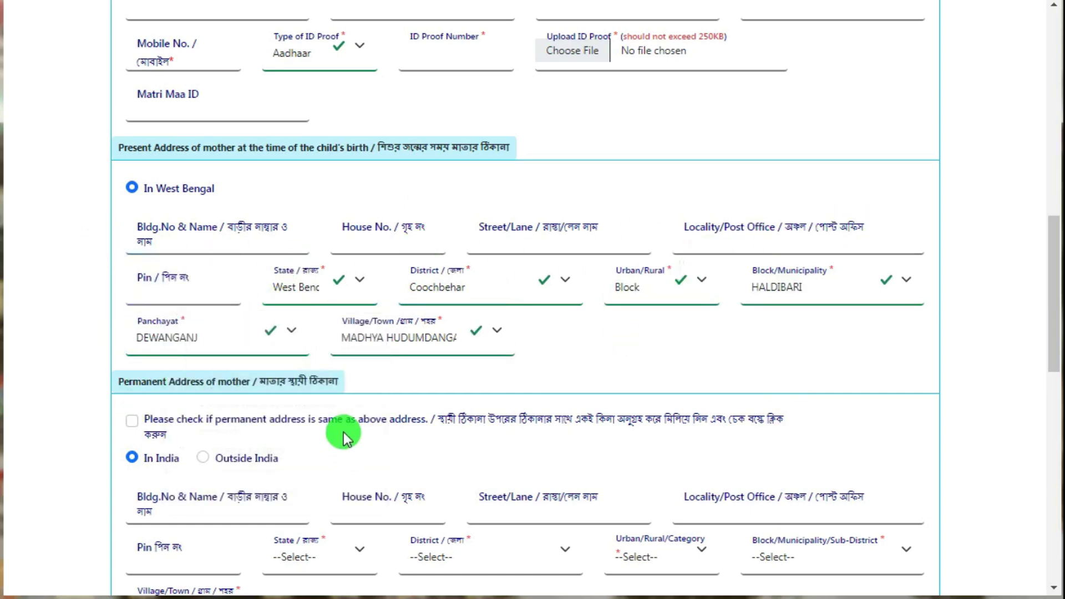
scroll(346, 438, down, 5)
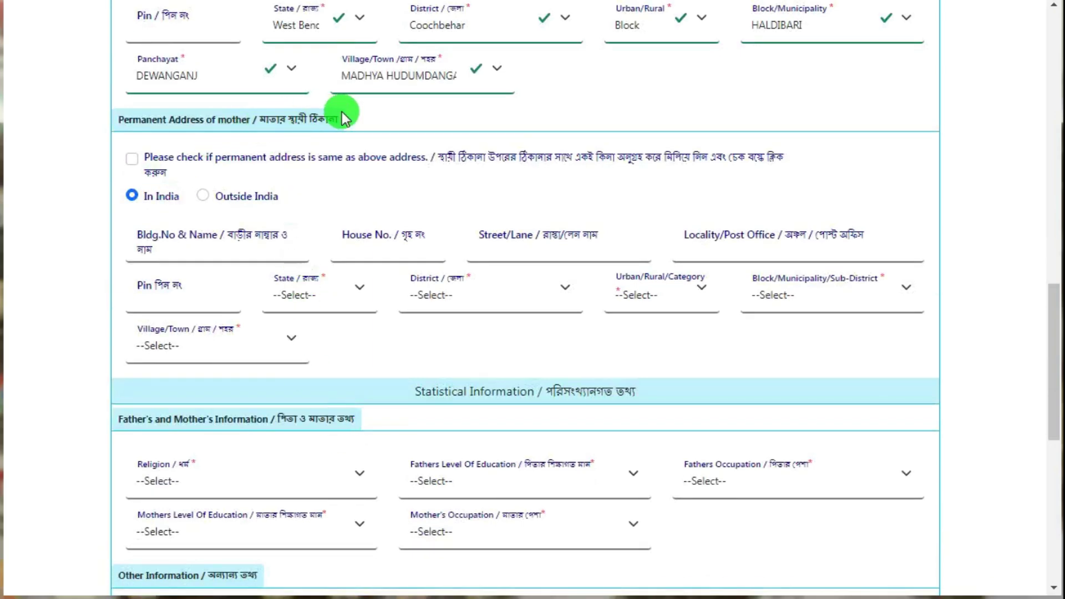
Tick 'permanent address is same as above address' to copy the Coochbehar, HALDIBARI details.
scroll(214, 181, up, 3)
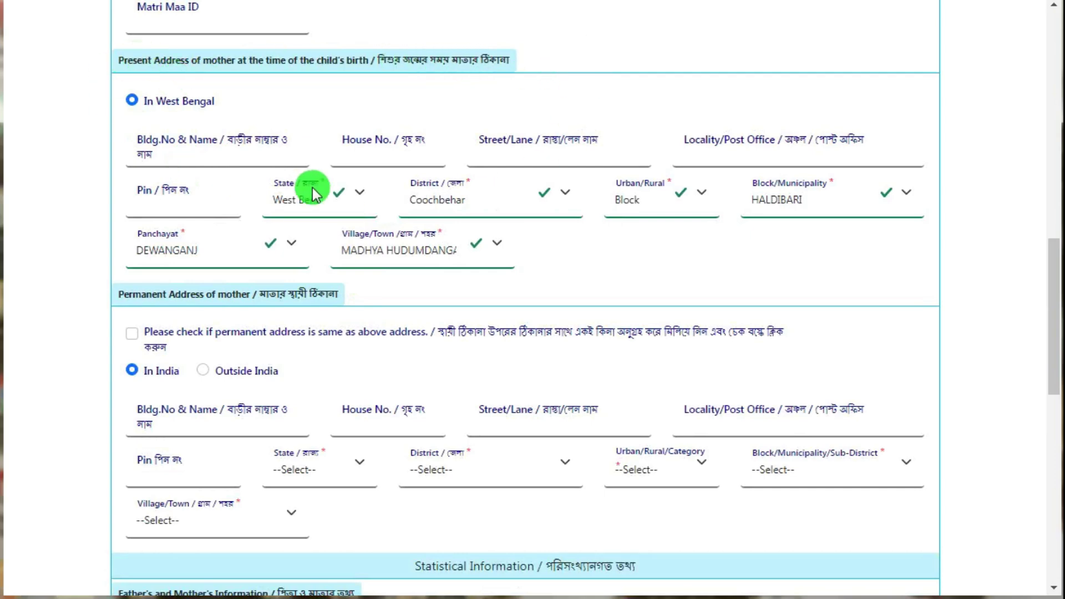
scroll(151, 215, down, 2)
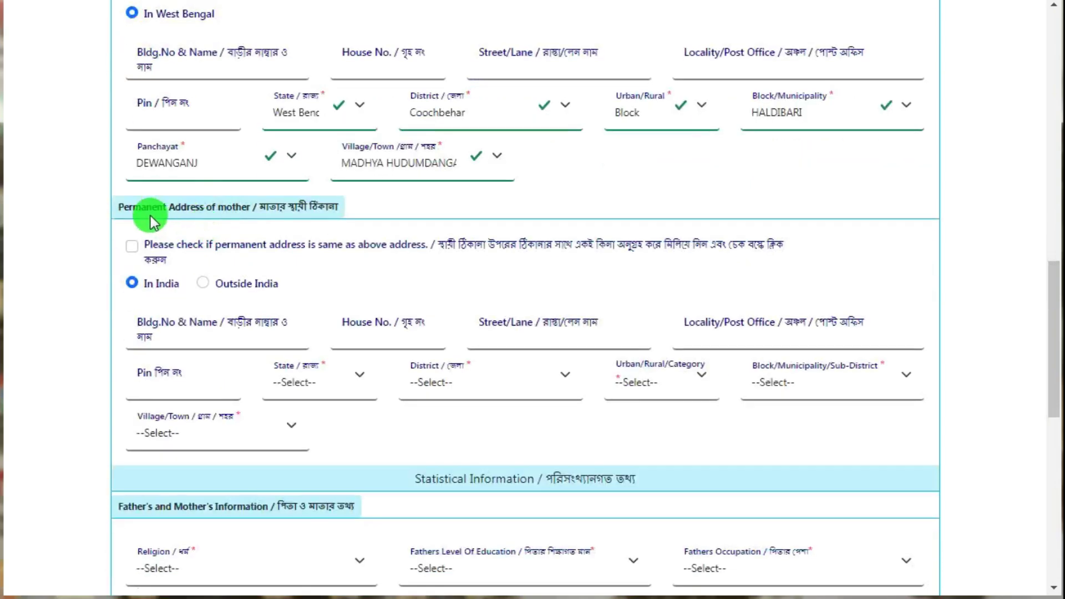
click(131, 246)
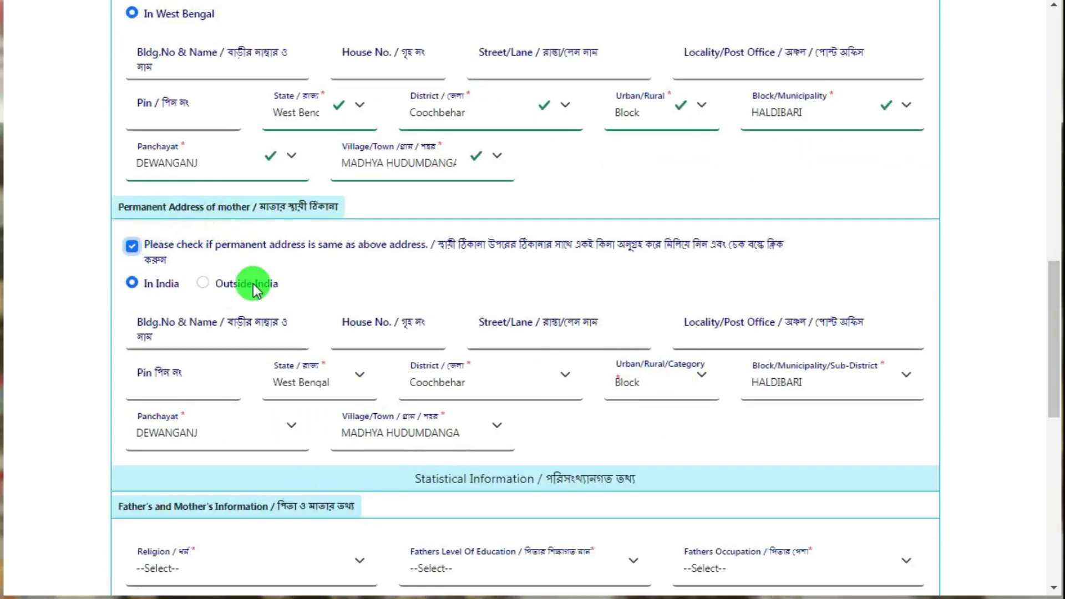
scroll(183, 189, up, 2)
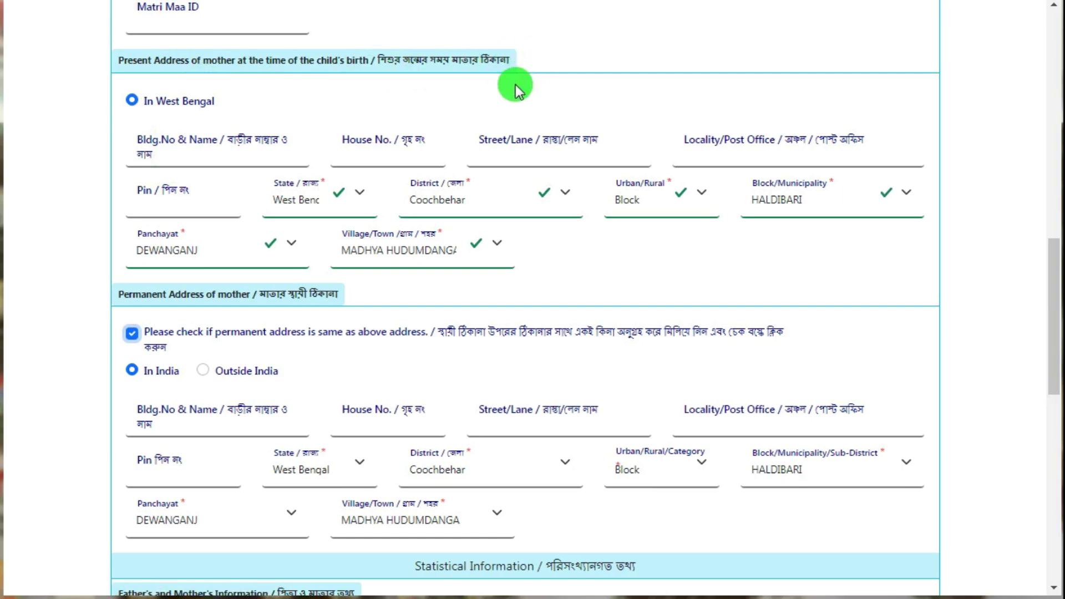
scroll(363, 420, down, 3)
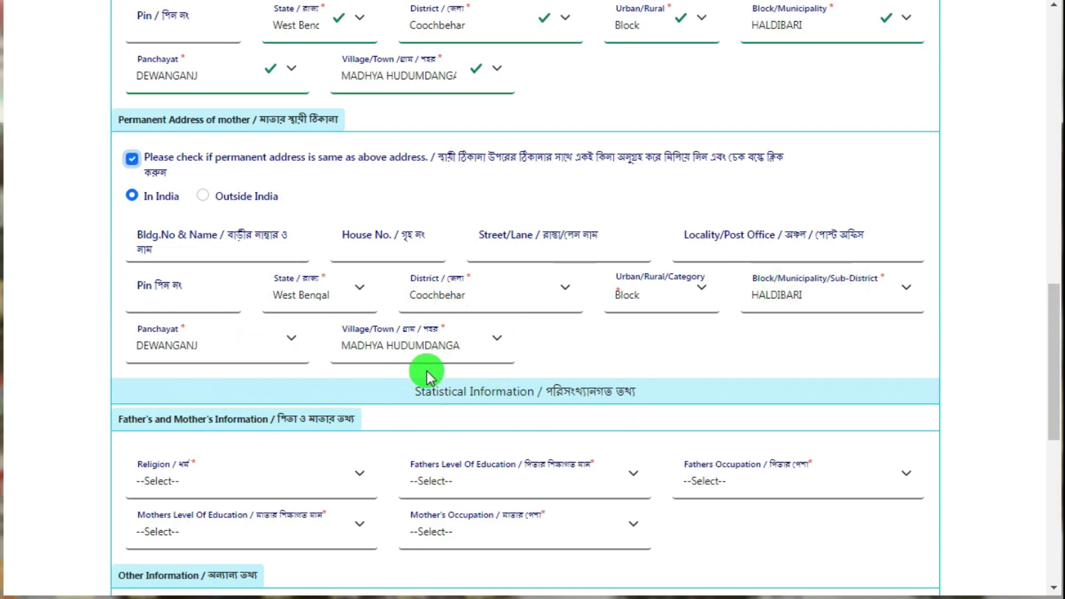
scroll(427, 371, down, 5)
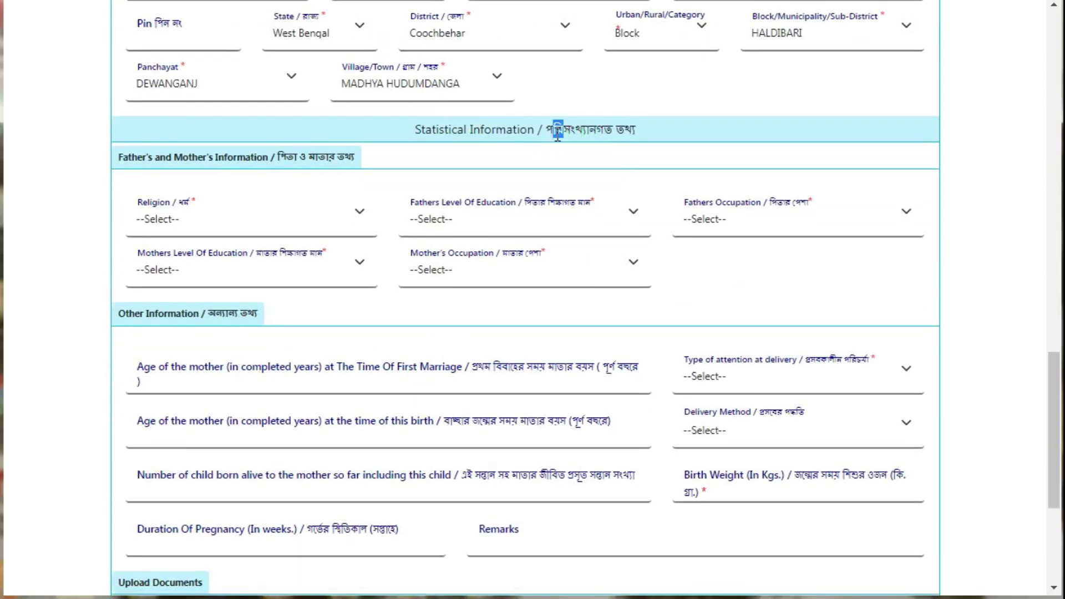
Set religion to Hindu, father's education to Literate without formal education, occupation Housewife/Househusband.
drag(553, 131, 636, 132)
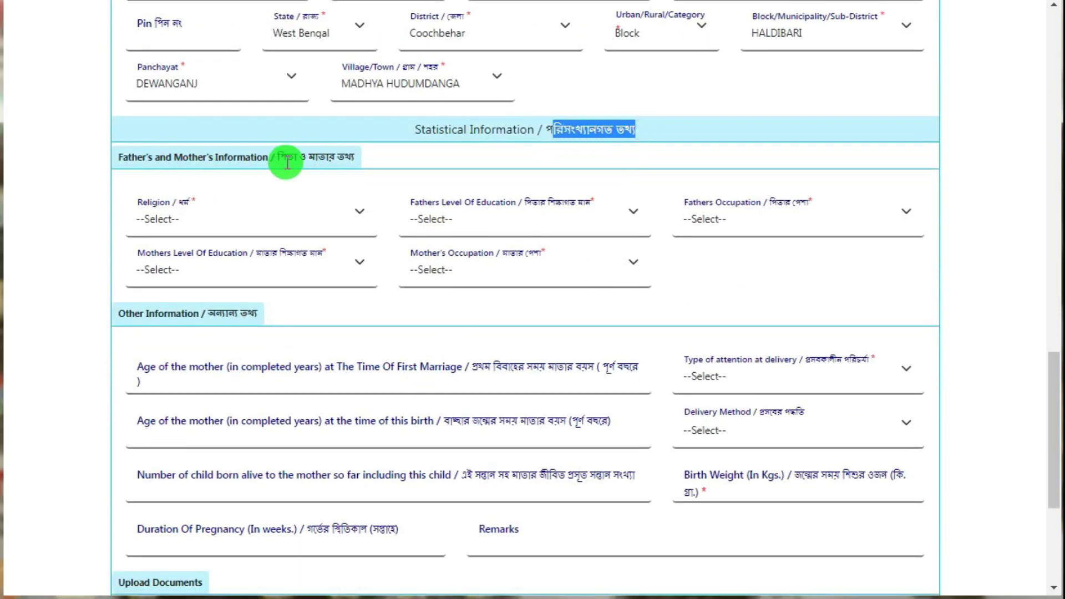
click(177, 220)
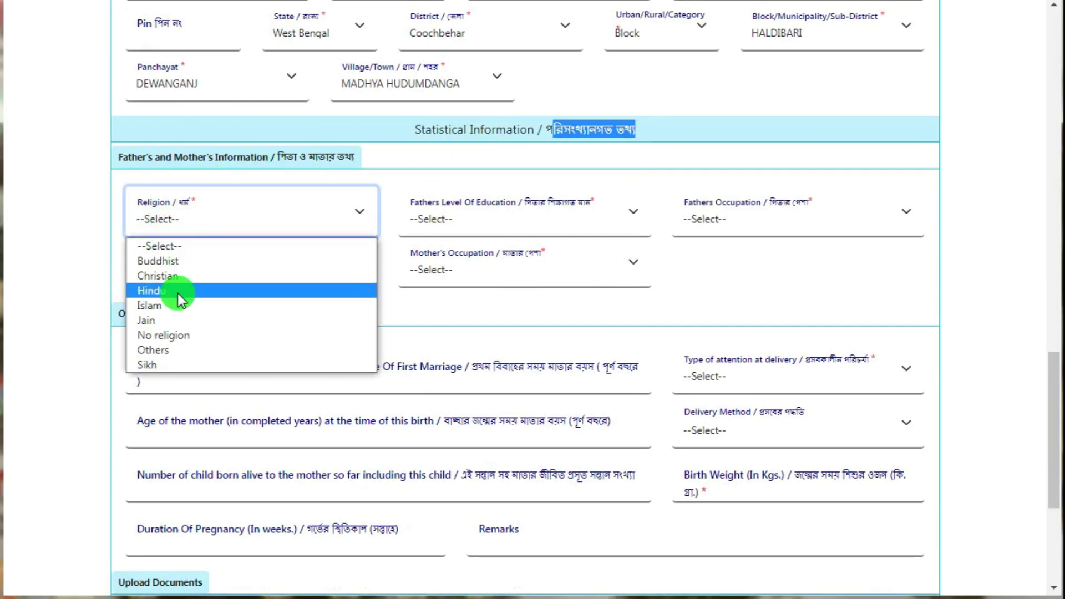
click(195, 291)
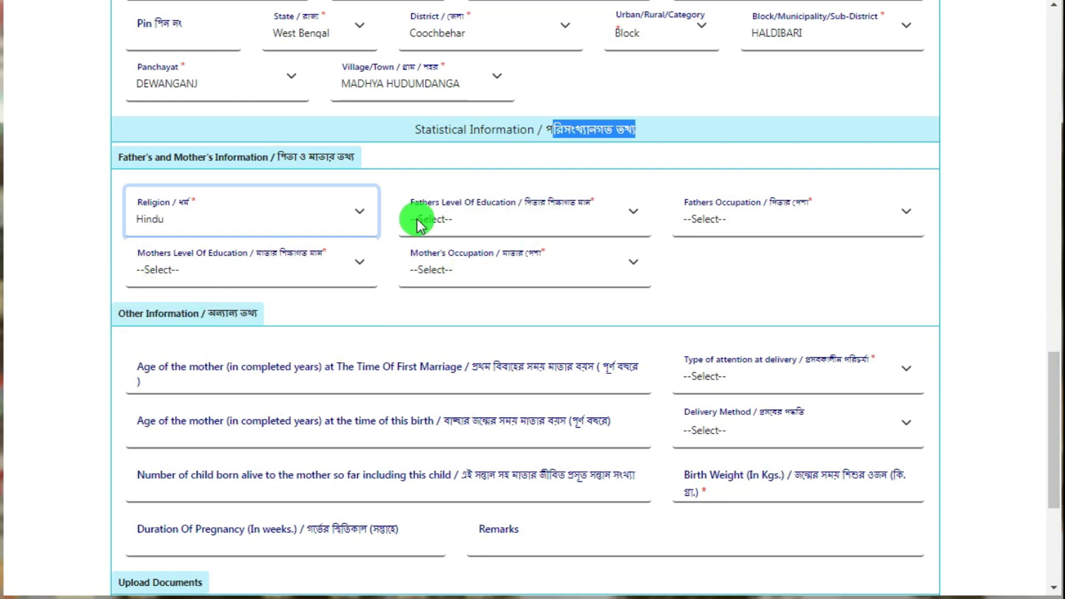
click(584, 222)
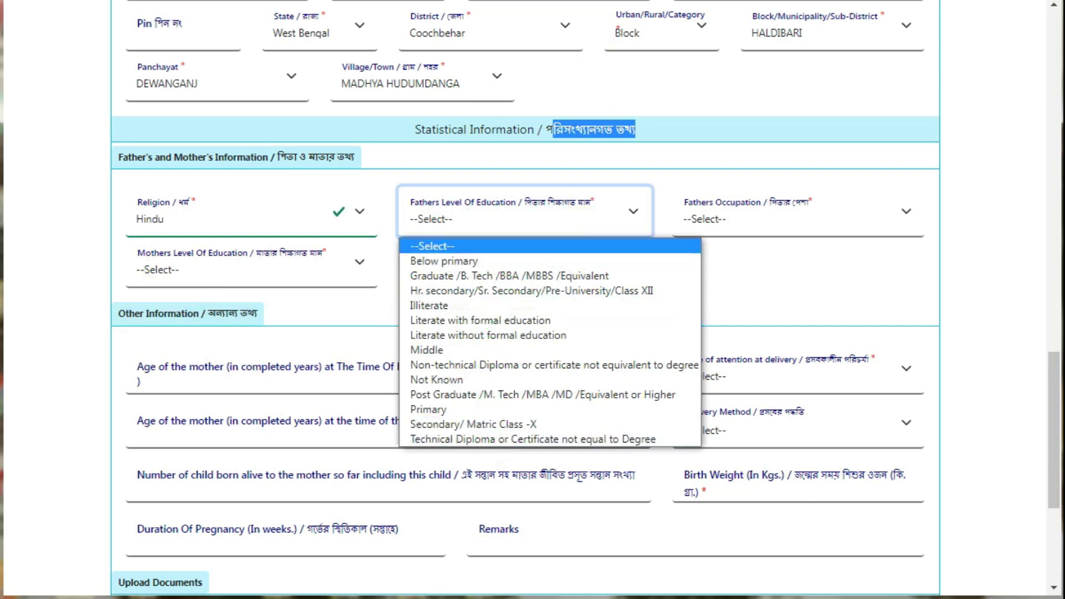
key(alt+Tab)
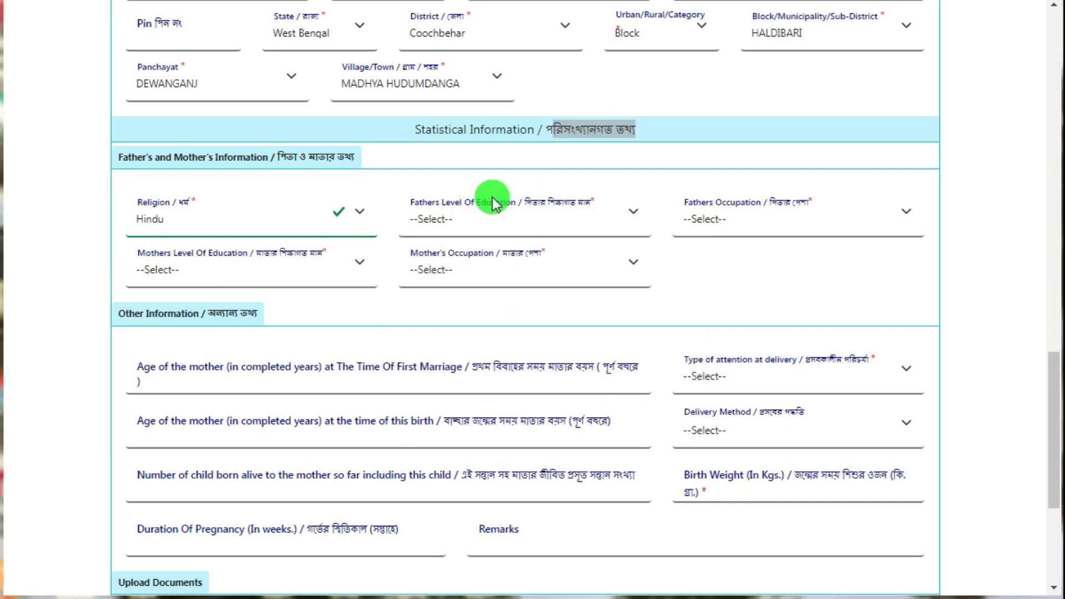
click(491, 203)
click(474, 335)
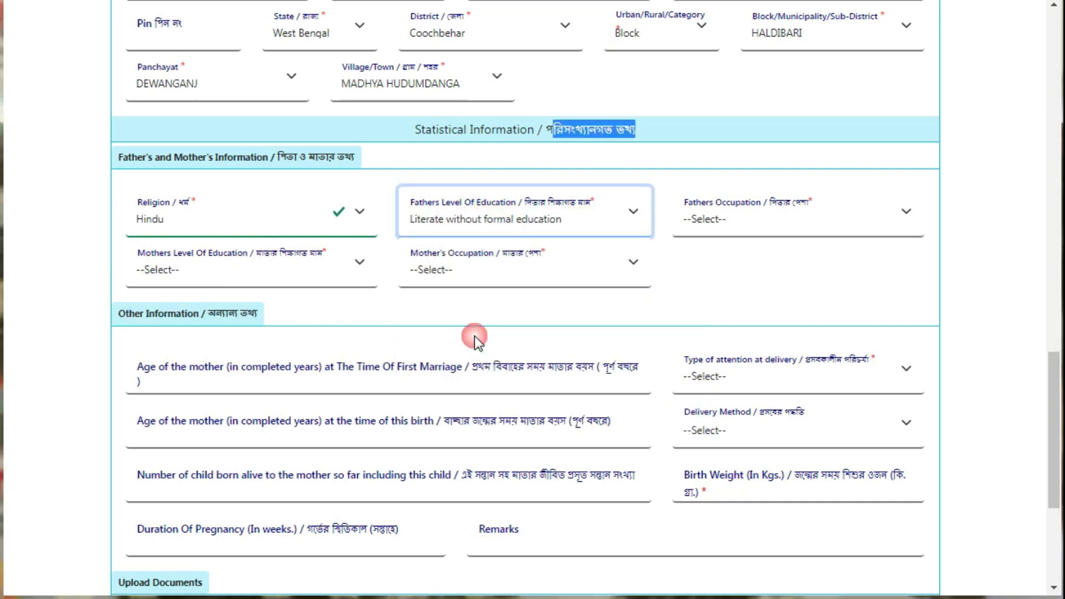
click(750, 222)
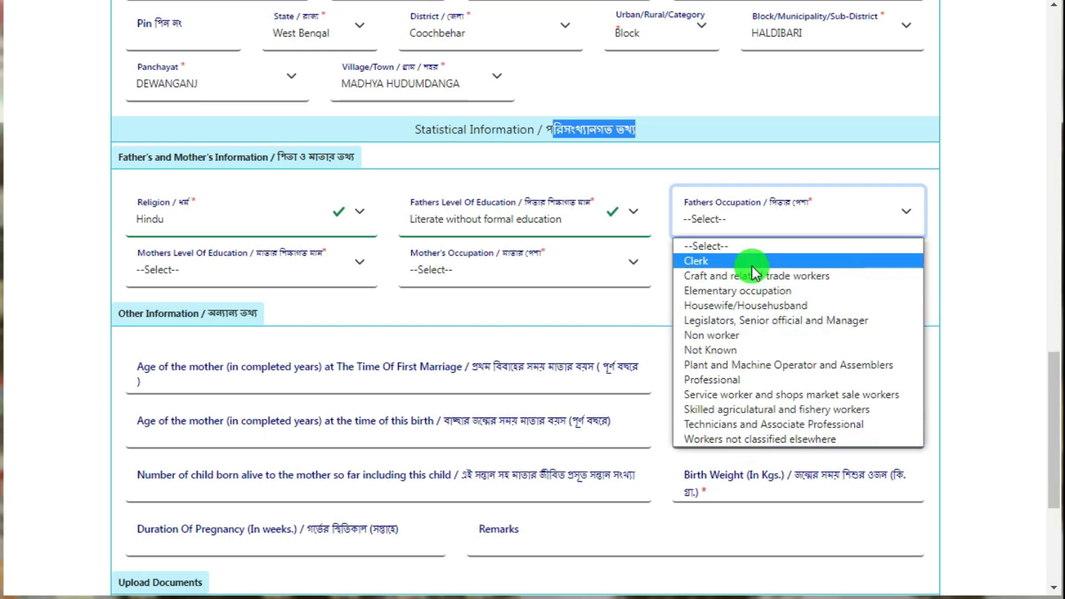
click(778, 307)
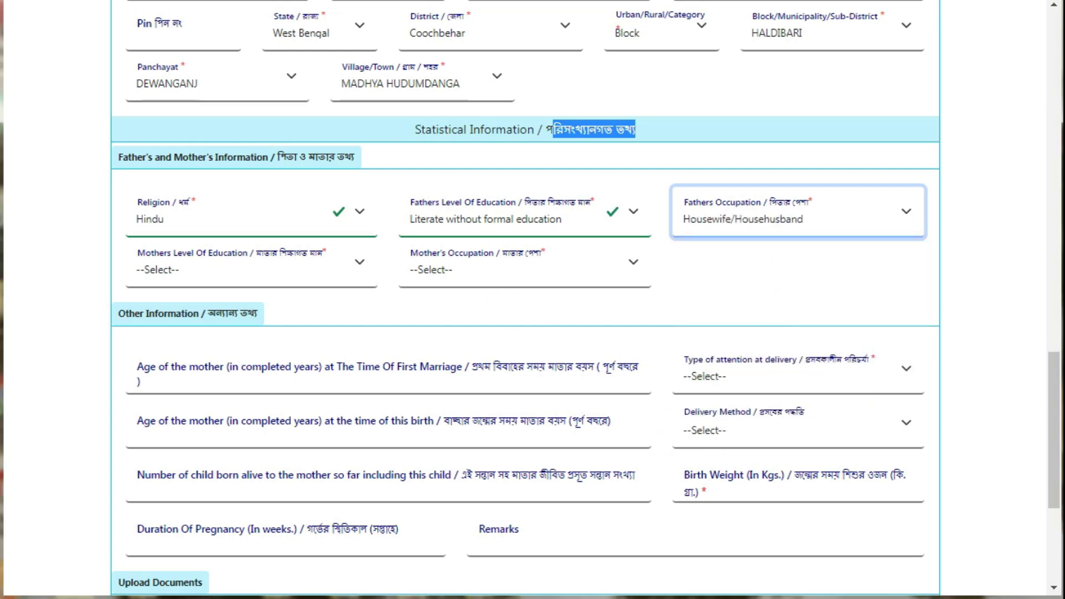
Set mother's education to Illiterate and her occupation to Housewife/Househusband.
click(168, 273)
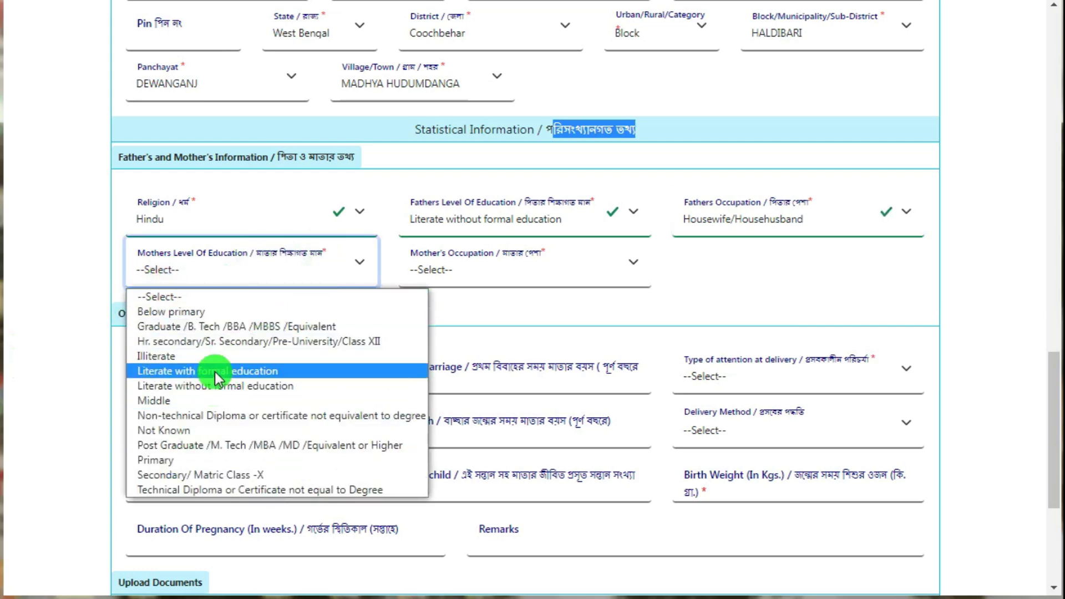
click(218, 356)
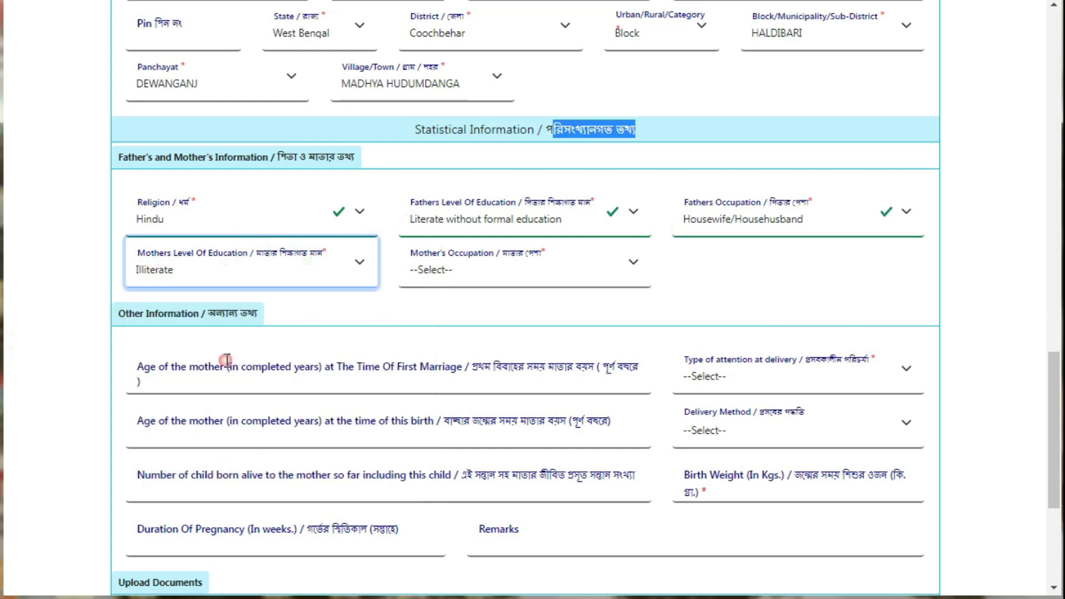
click(442, 268)
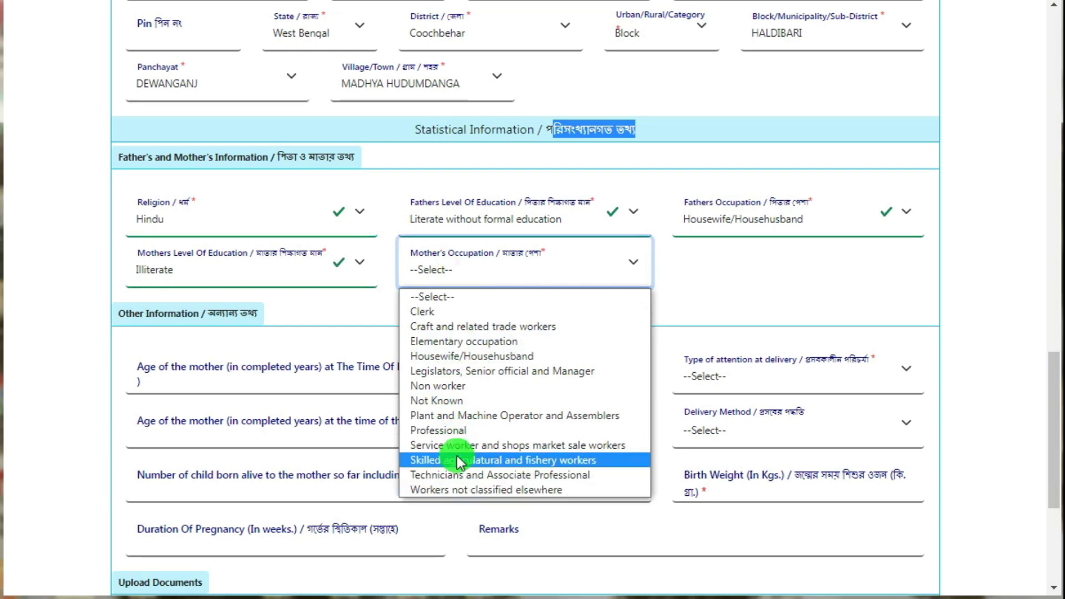
click(482, 358)
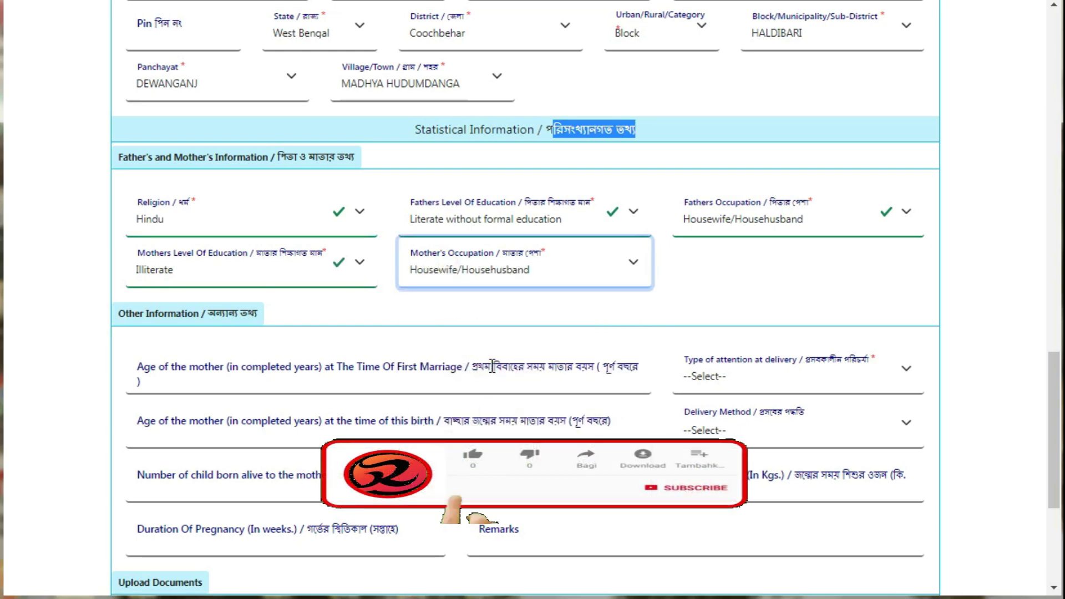
Set 'Type of attention at delivery' to Doctor, Nurse or Trained midwife.
scroll(347, 311, down, 3)
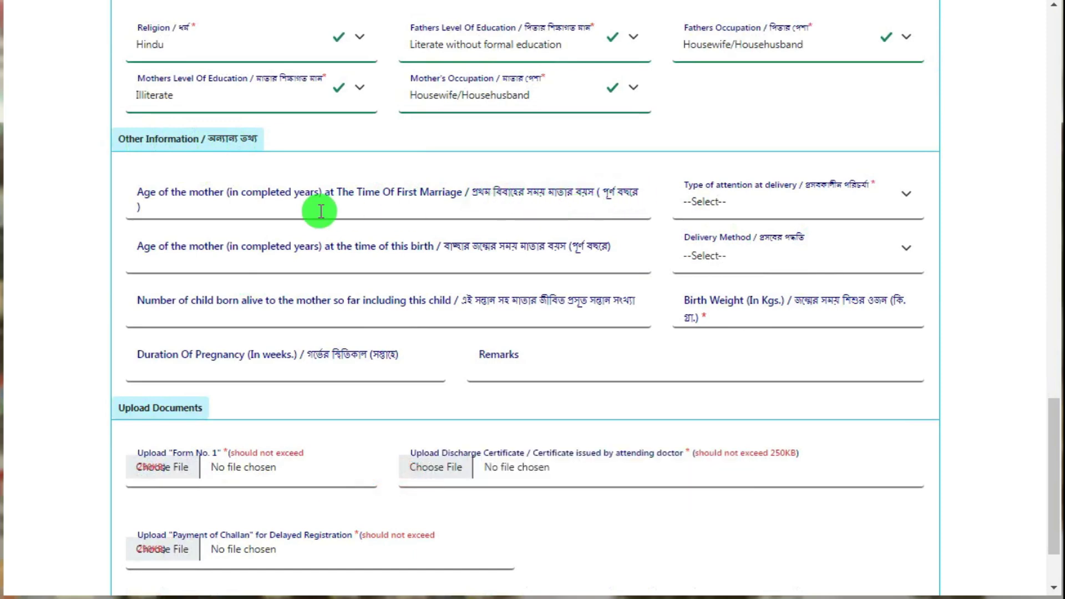
click(274, 212)
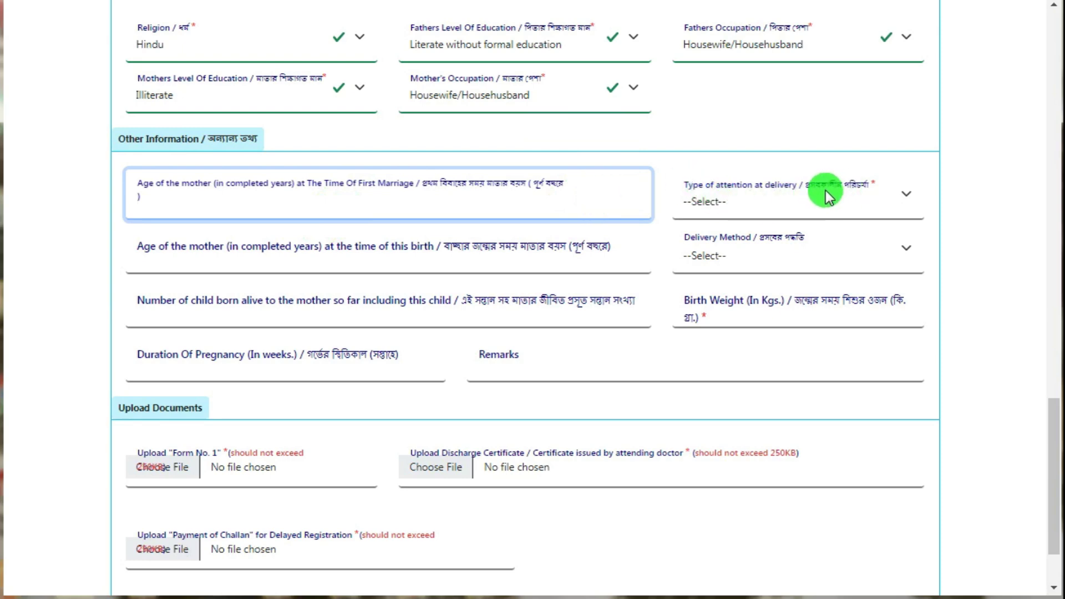
click(835, 202)
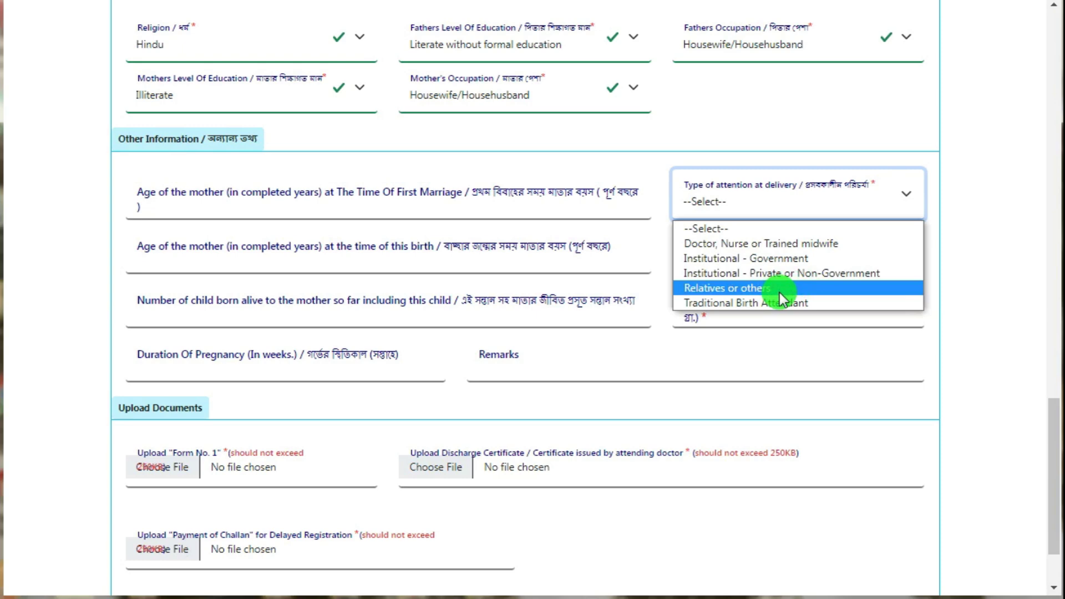
click(790, 243)
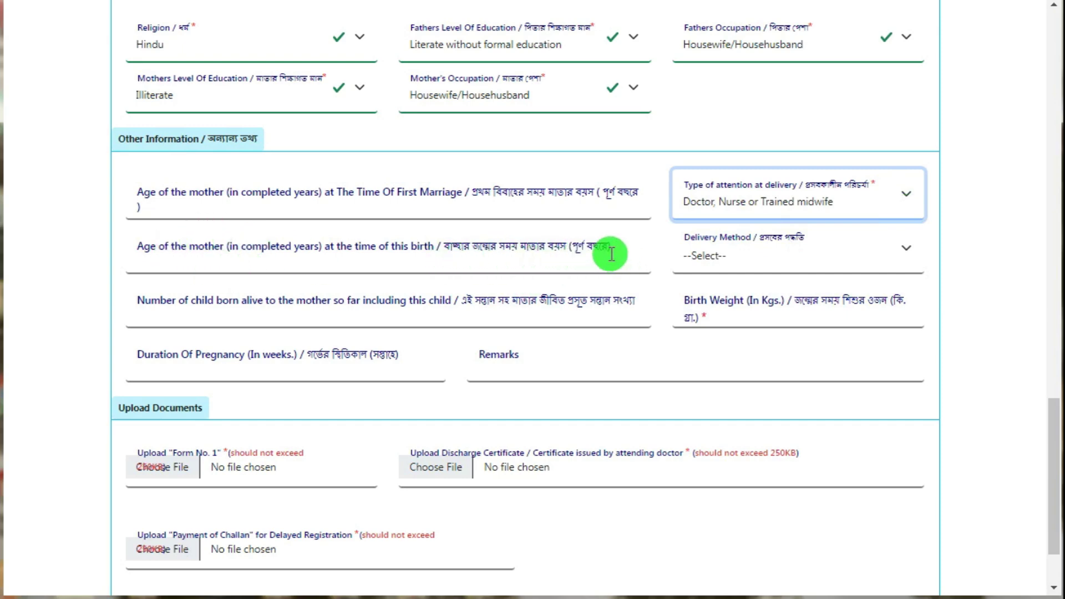
click(259, 263)
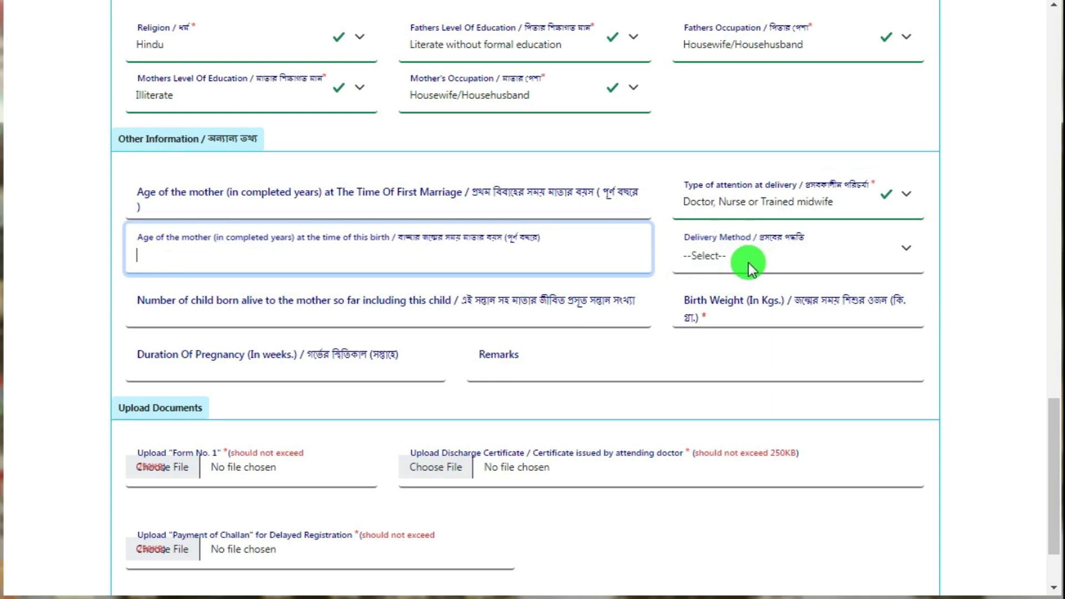
Set the delivery method to Normal and enter 5 children born alive.
click(748, 262)
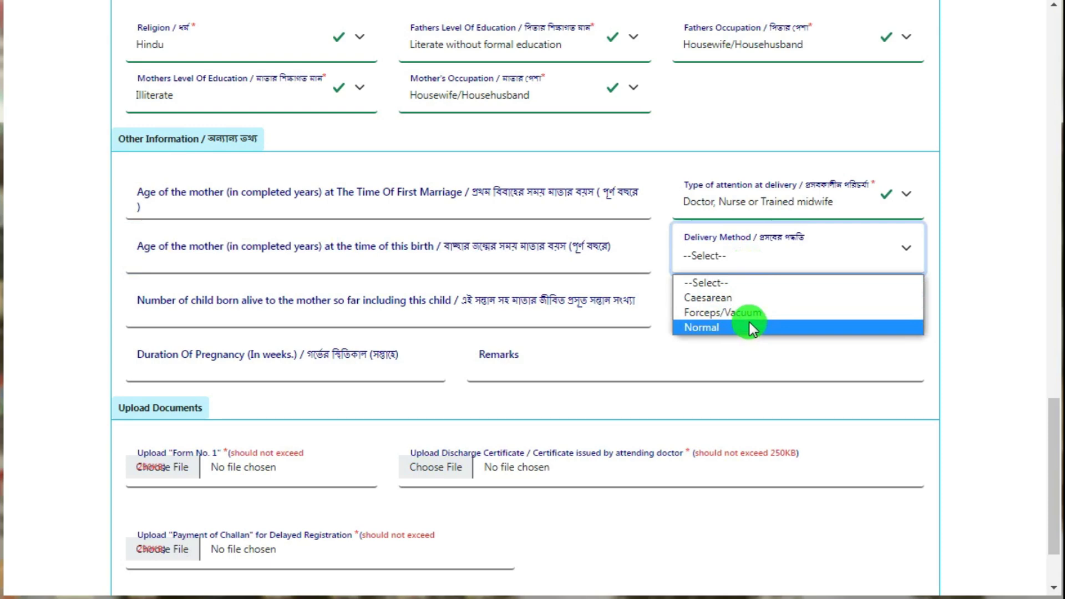
click(750, 327)
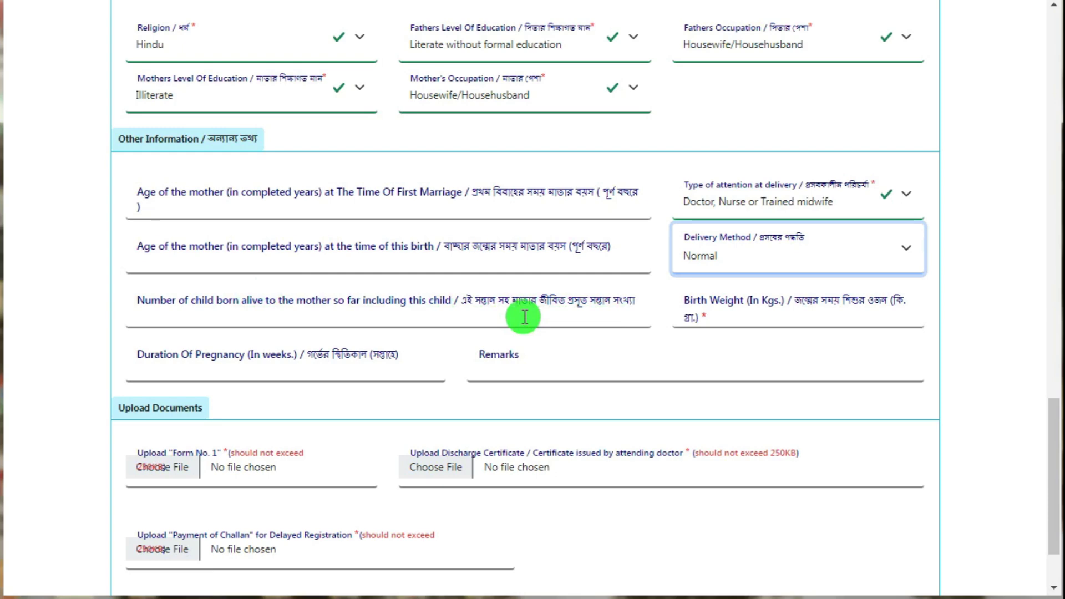
click(188, 316)
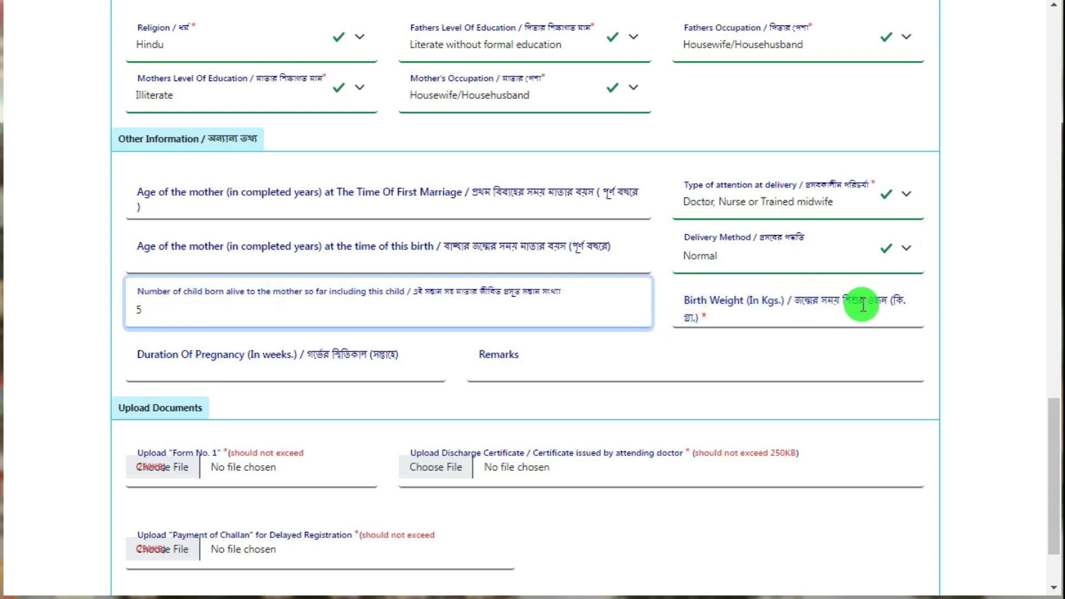
Enter a birth weight of 3.5 kg, removing the extra digit and kg suffix.
click(733, 311)
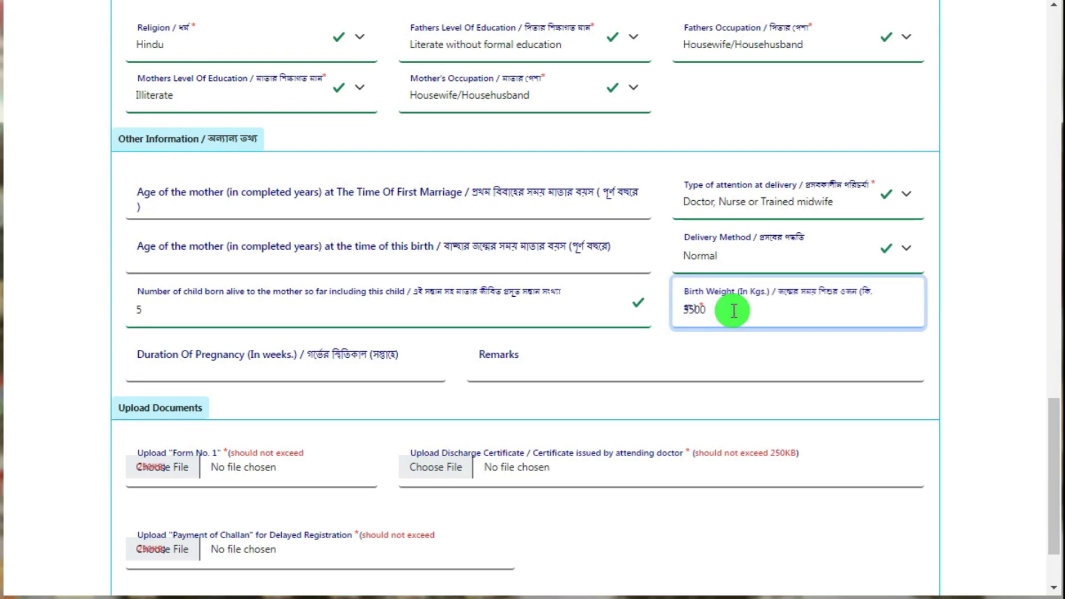
click(728, 354)
click(782, 308)
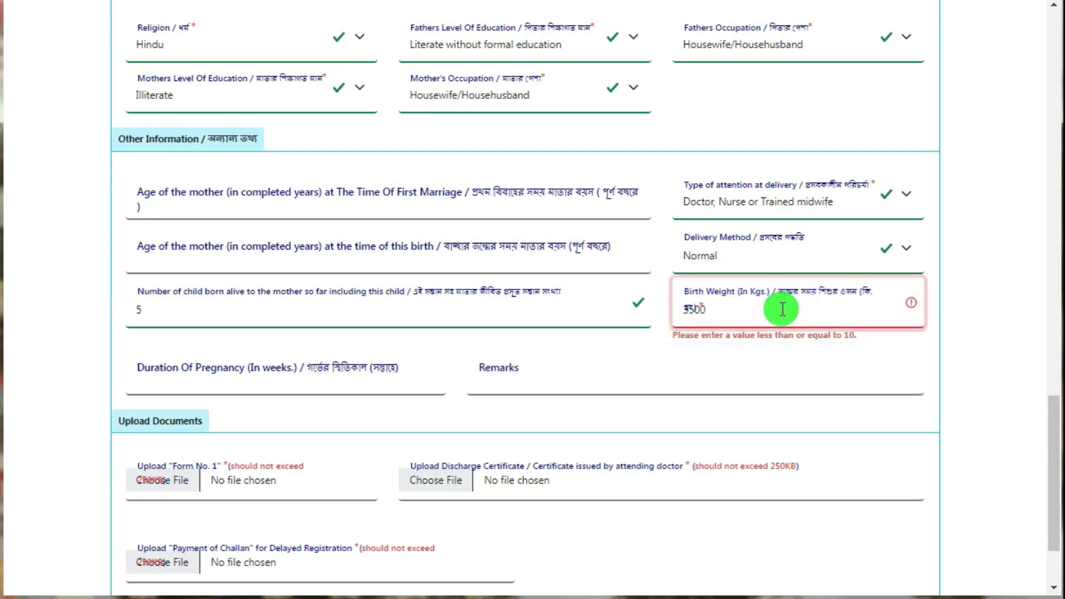
key(BackSpace)
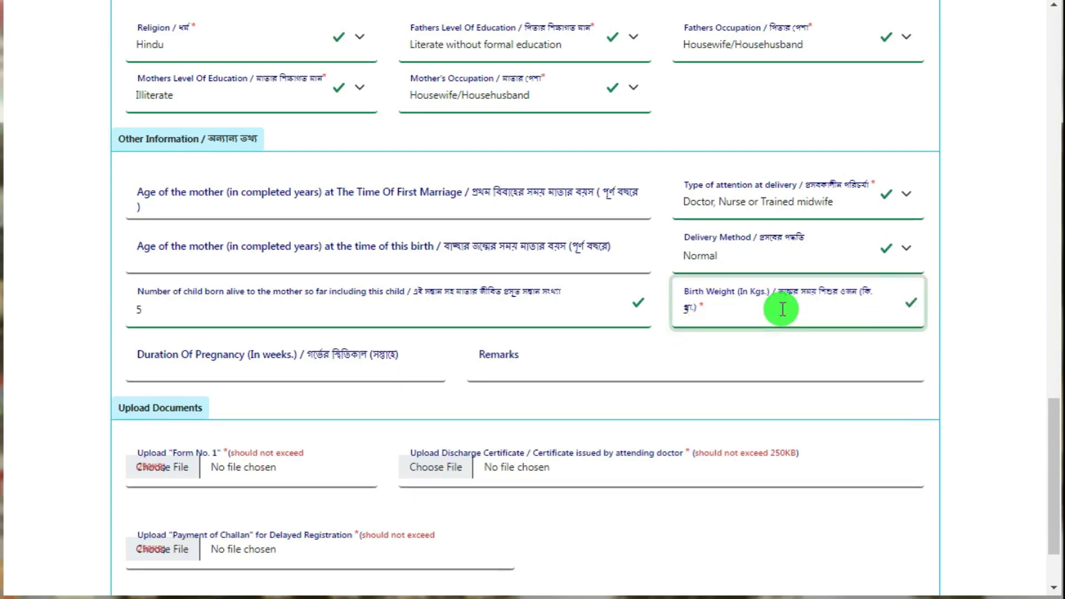
click(796, 385)
click(723, 312)
key(BackSpace)
key(BackSpace)
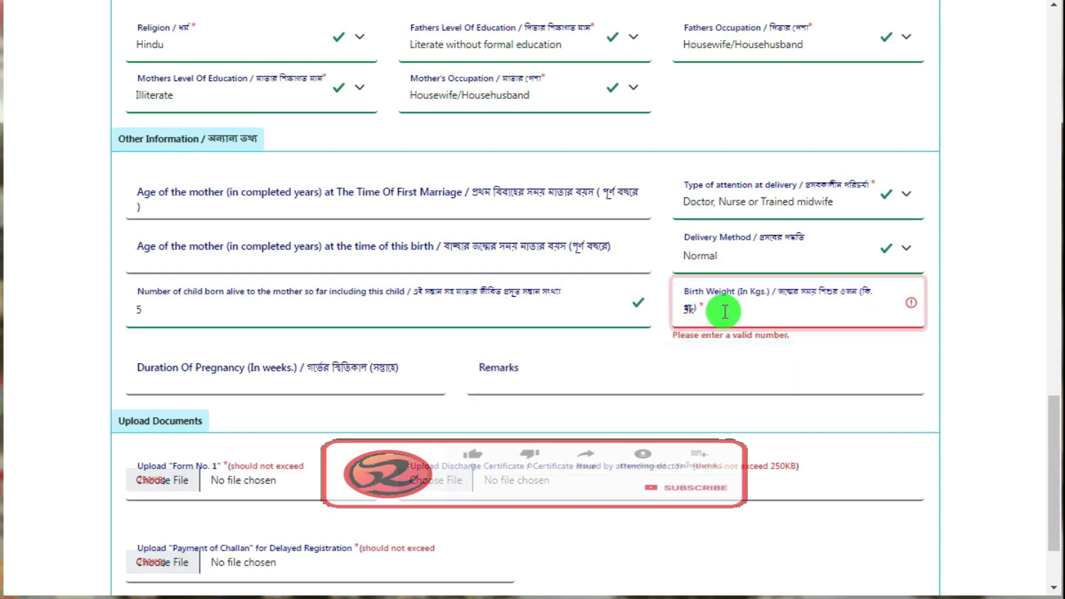
text(.5)
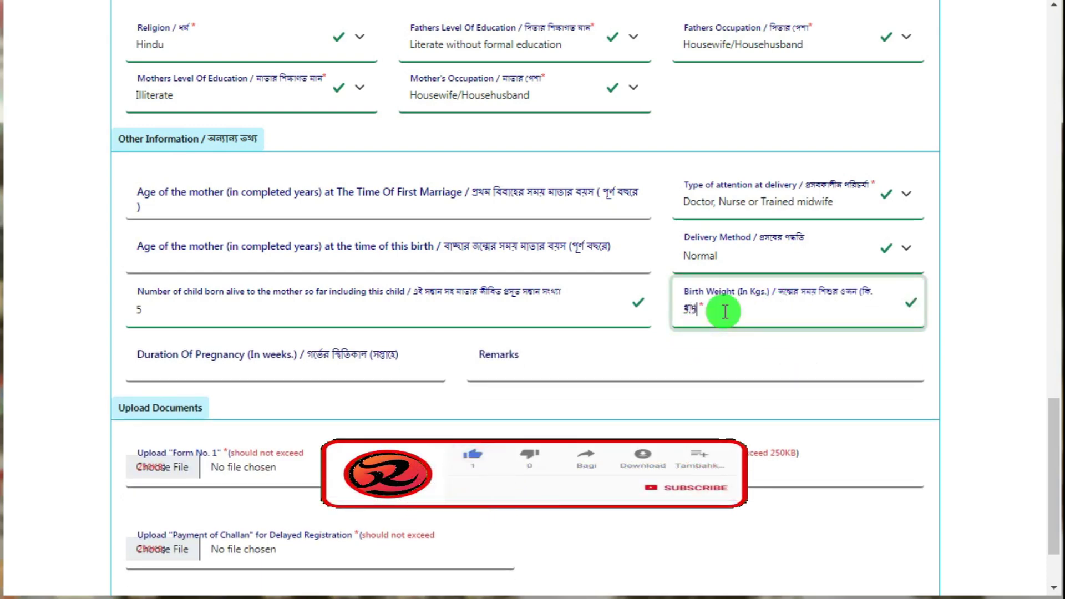
click(742, 340)
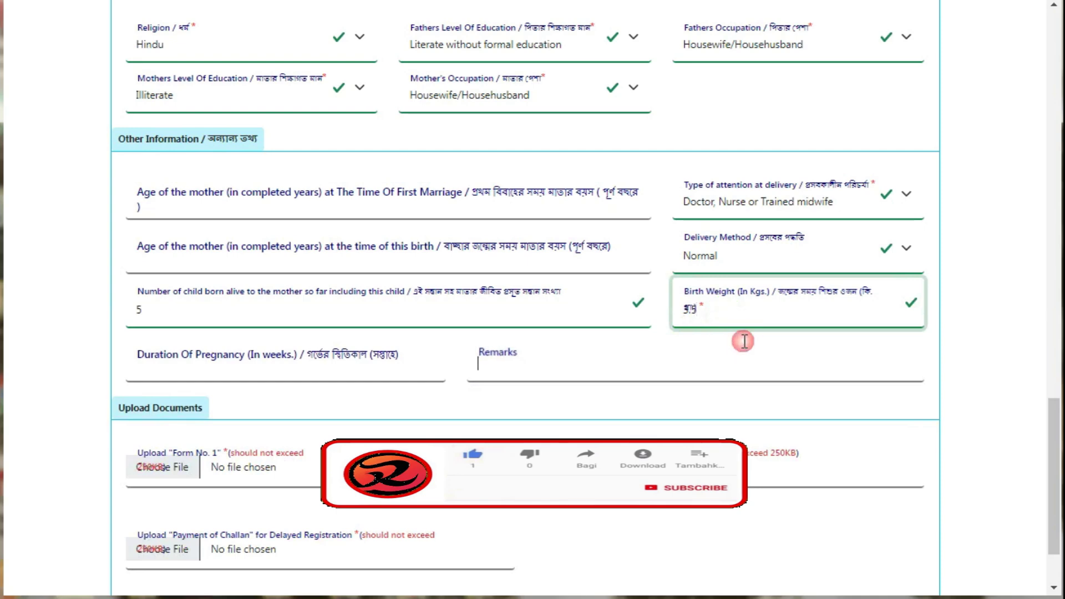
click(706, 316)
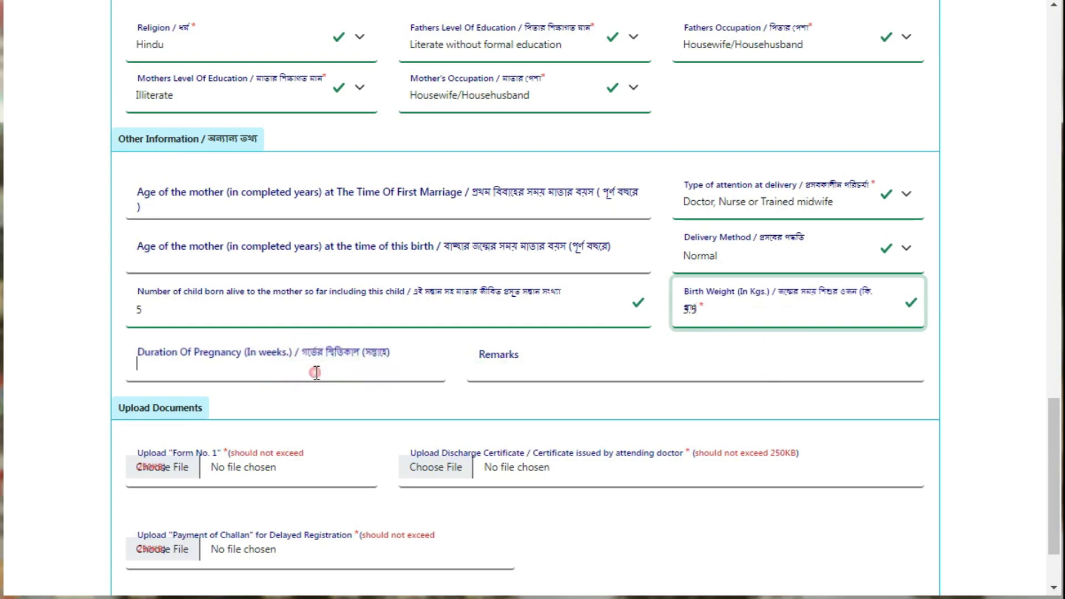
Pass through pregnancy duration and leave the remarks empty to finish the form.
click(315, 368)
click(592, 366)
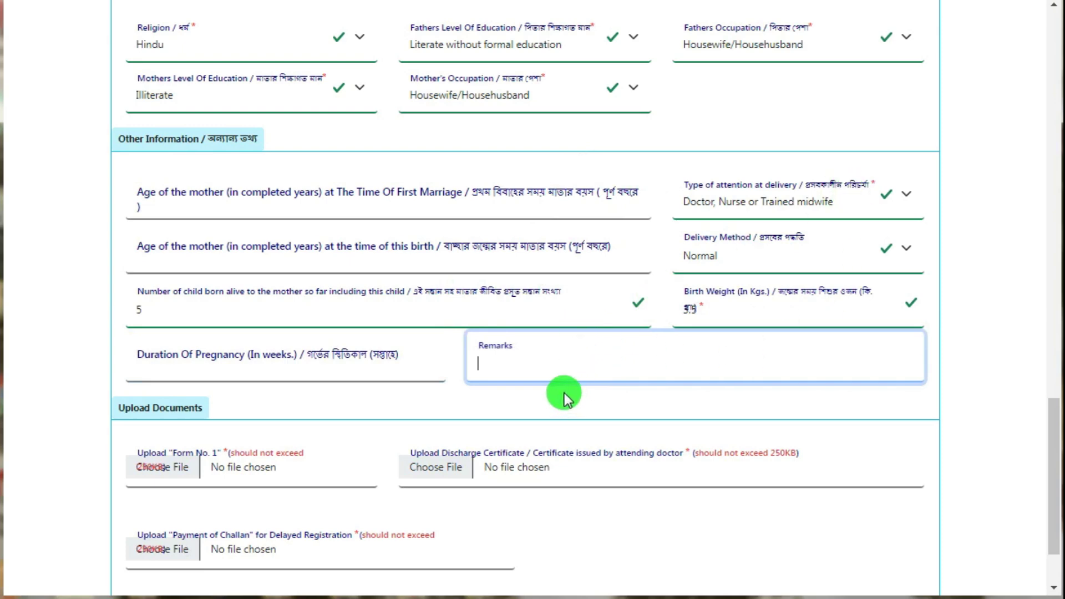
click(285, 413)
Scroll the form to its upload fields, then bring up the Janma-Mrityu Tathya login page.
scroll(285, 414, down, 2)
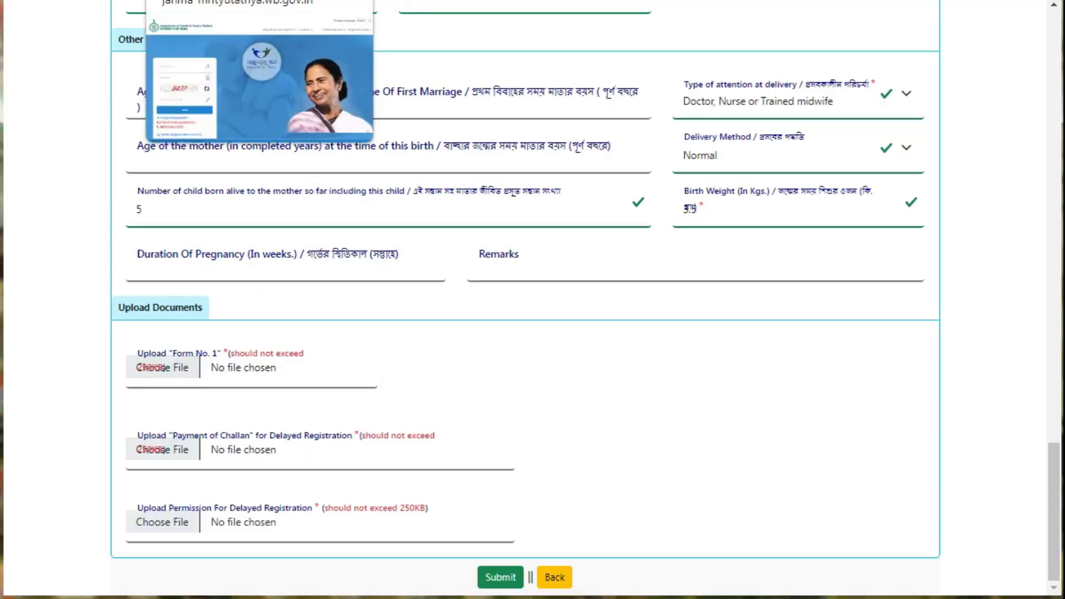
click(205, 0)
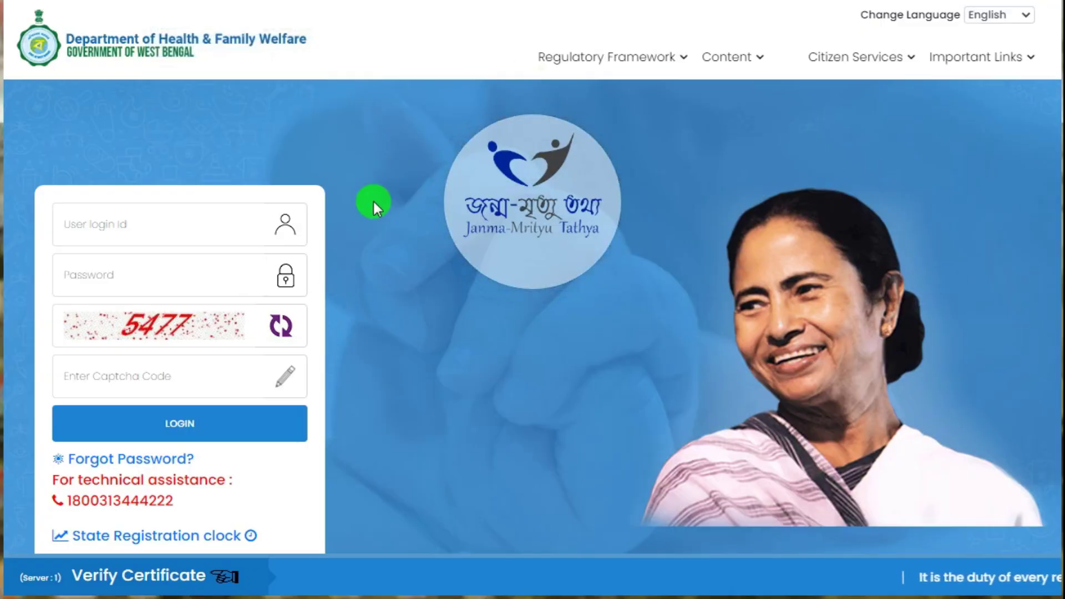
Open the Form No. 1 Birth Report (B1.pdf) from Citizen Services > Forms.
click(854, 59)
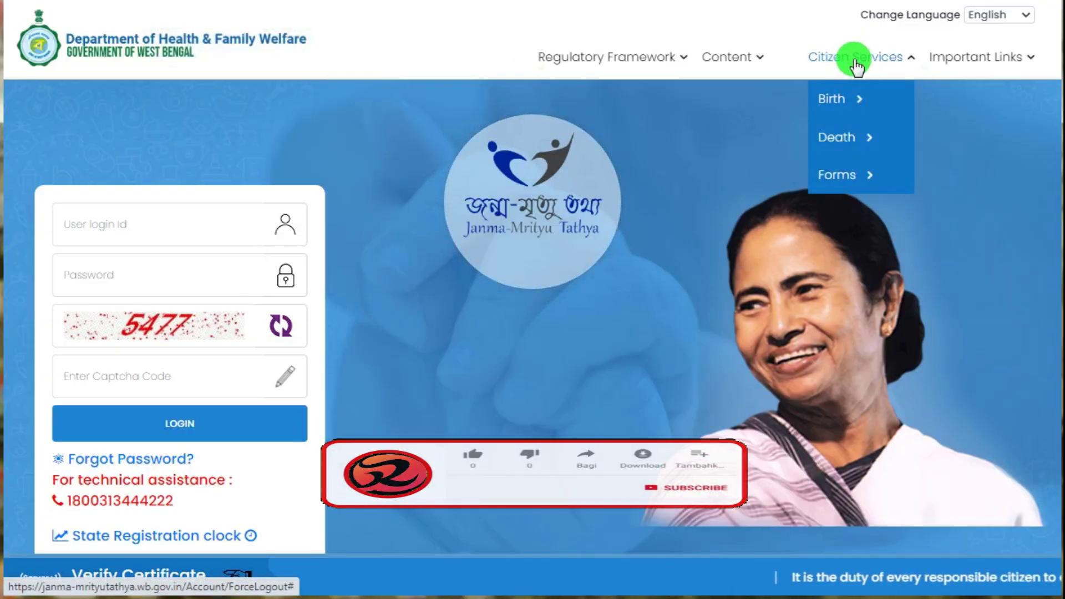
click(838, 176)
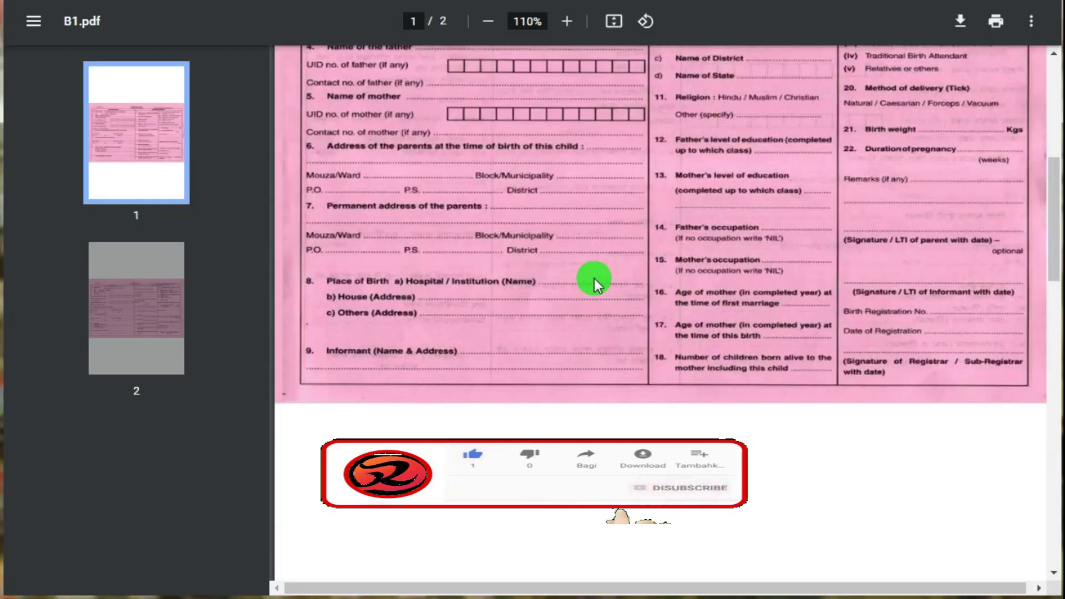
scroll(594, 278, up, 3)
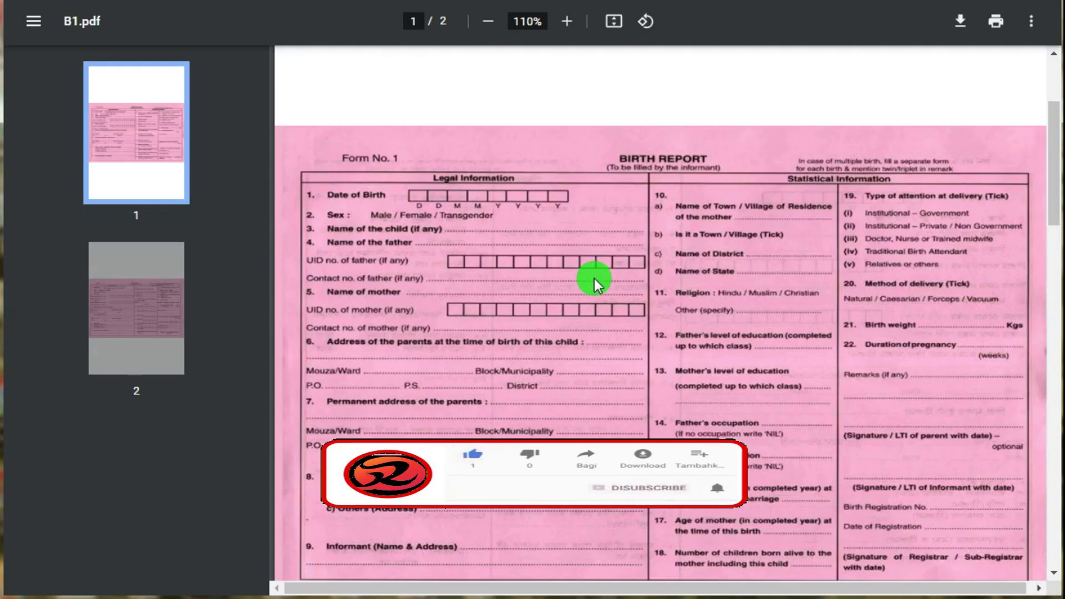
scroll(594, 278, up, 3)
scroll(594, 279, down, 15)
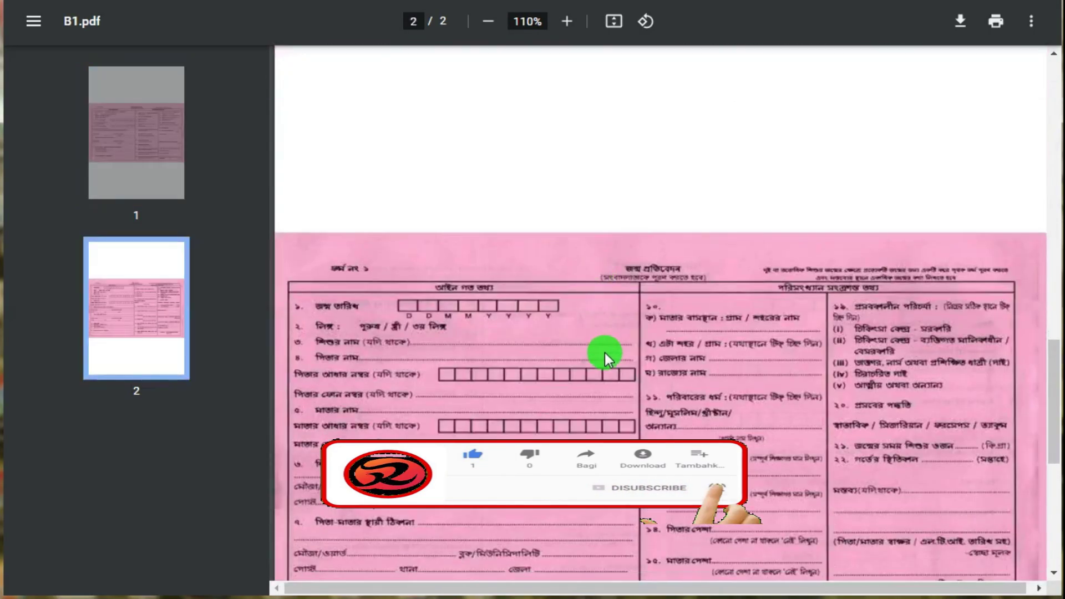
scroll(604, 354, up, 15)
Look through the English and Bengali pages of B1.pdf, then return to the registration form.
scroll(595, 352, down, 8)
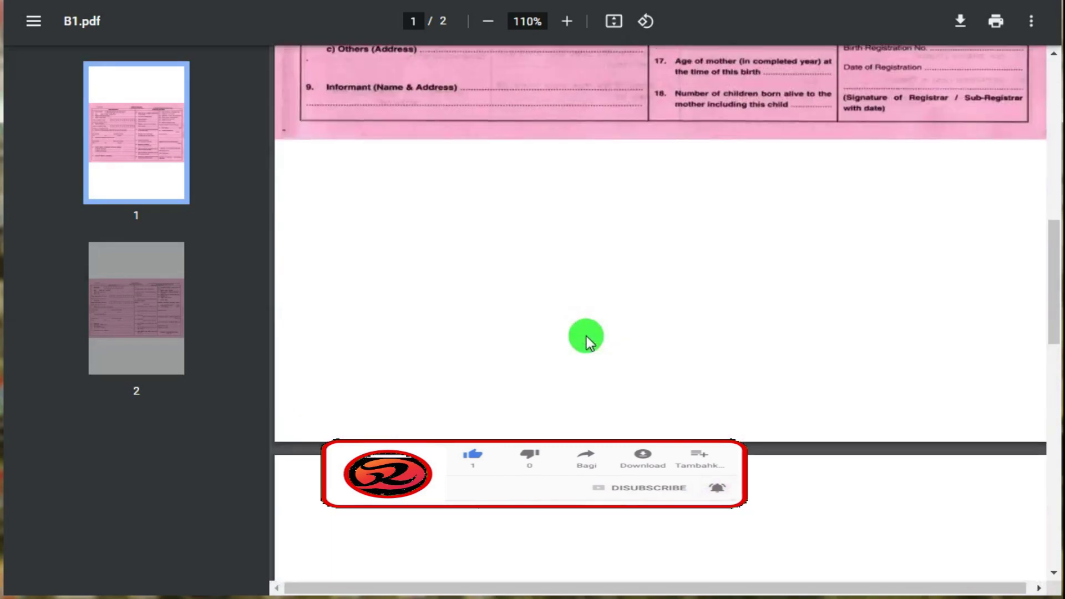
scroll(587, 336, down, 6)
scroll(627, 366, down, 3)
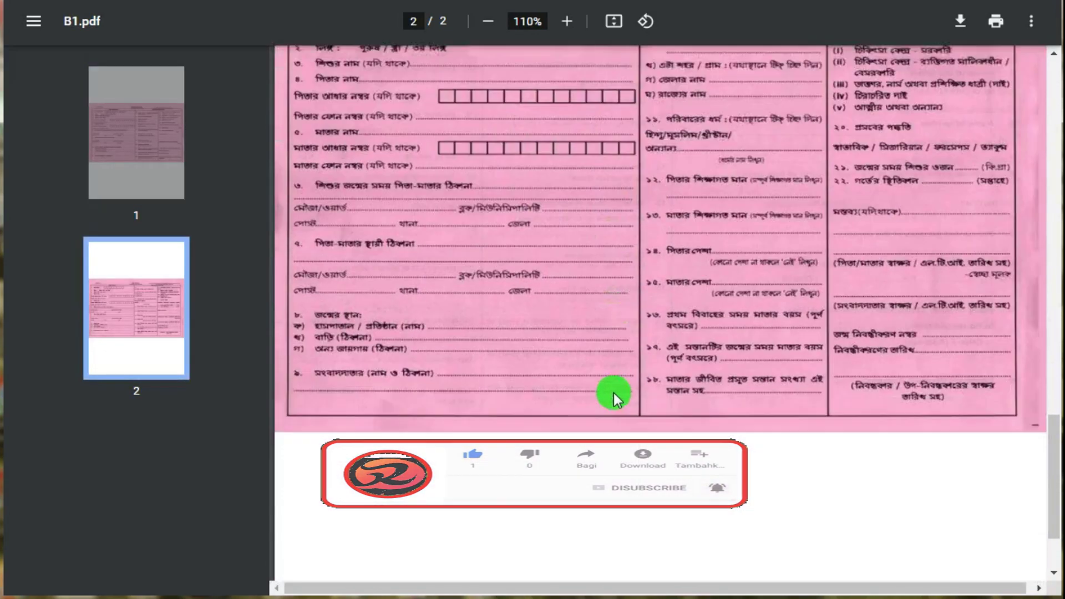
scroll(613, 393, up, 8)
scroll(636, 395, up, 6)
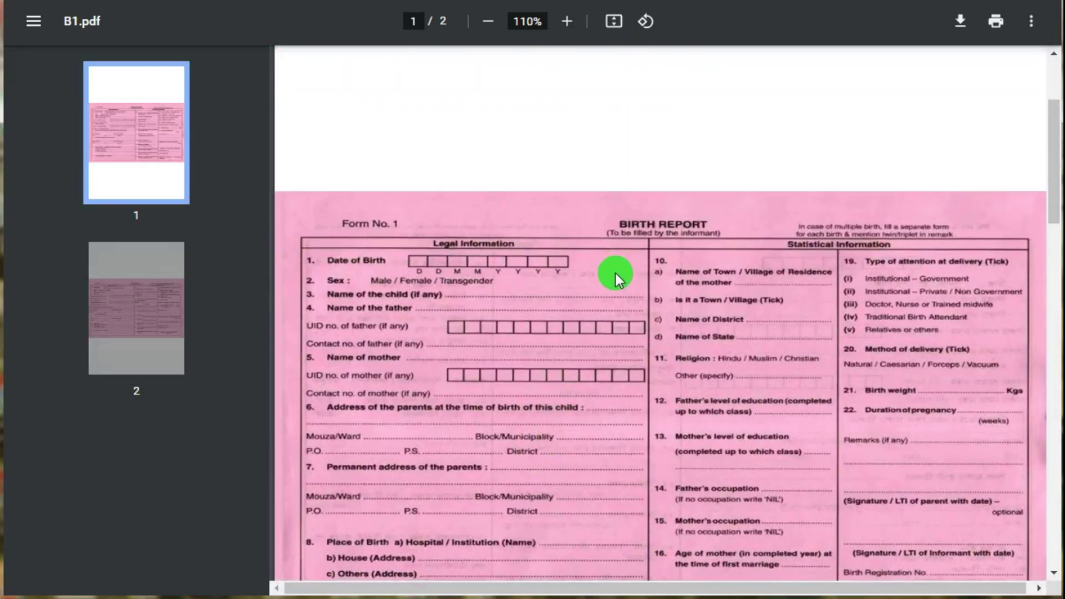
scroll(613, 268, down, 5)
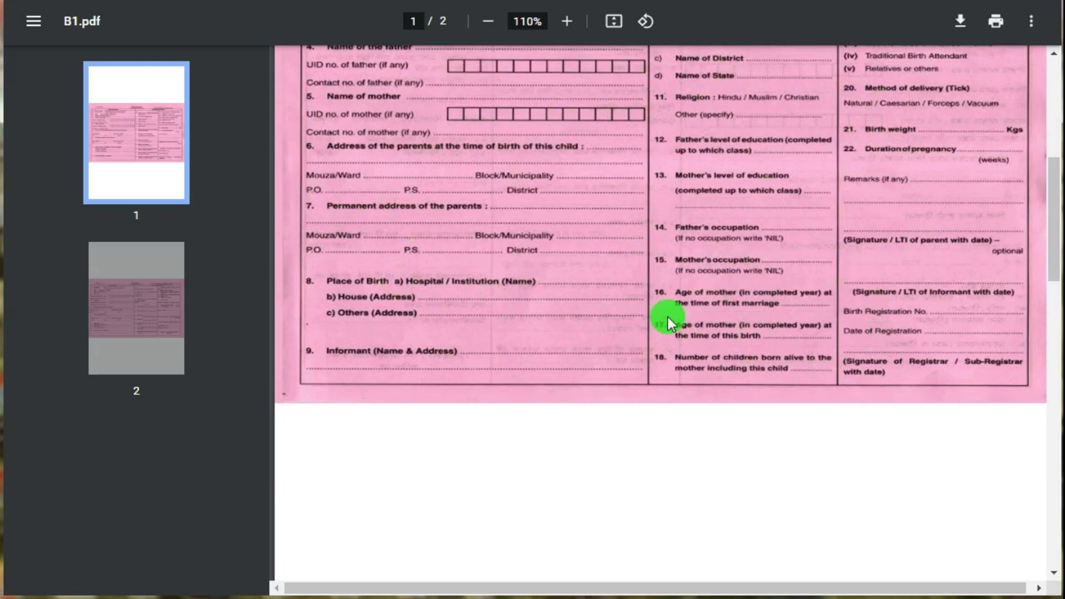
scroll(602, 261, up, 6)
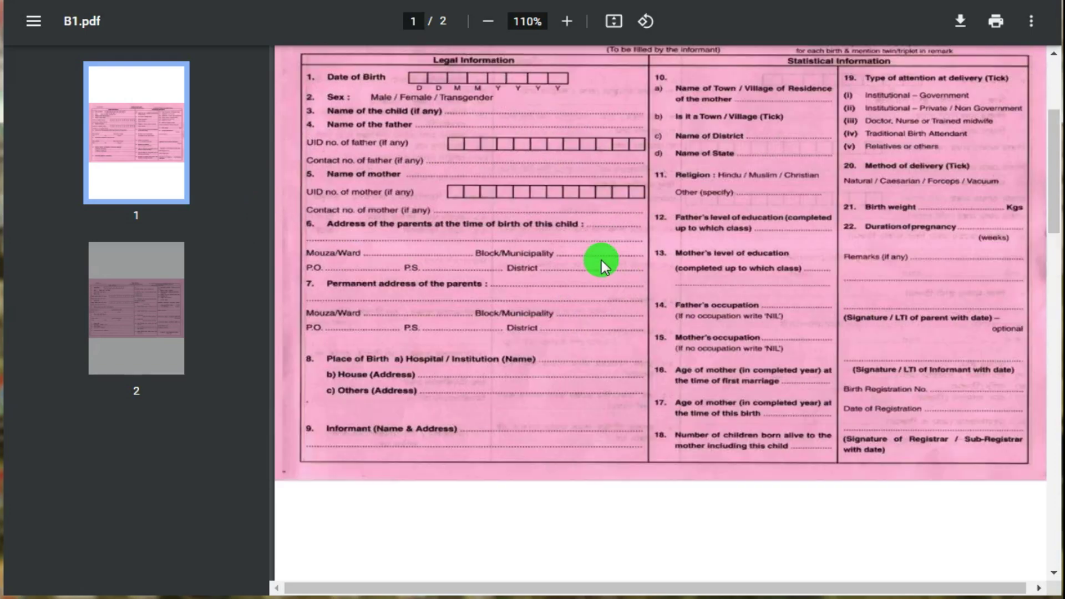
key(ctrl+Tab)
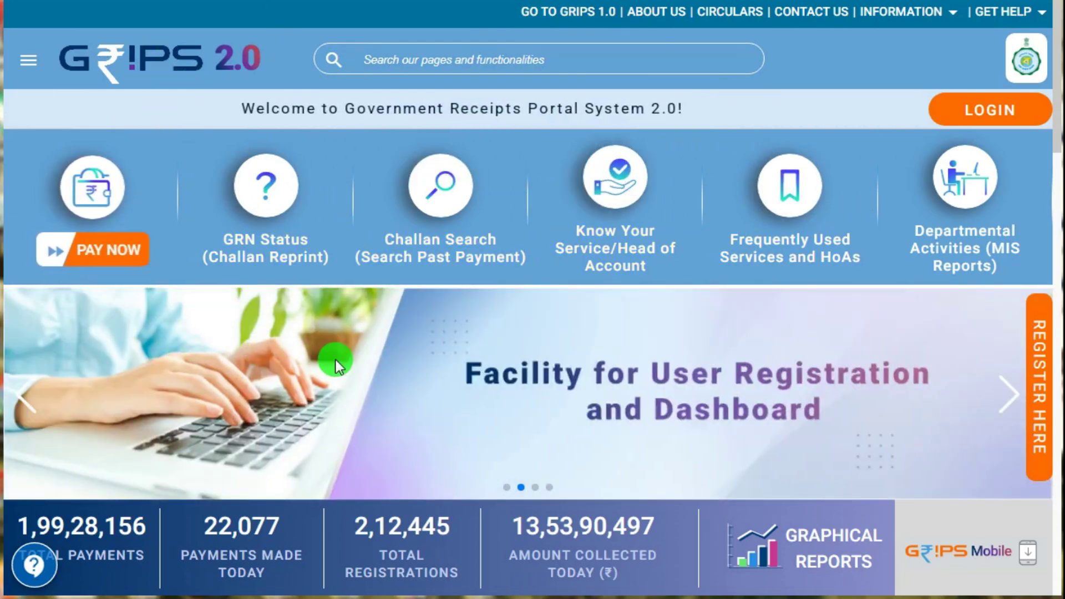
Start a new fee payment from the GRIPS 2.0 home page.
click(107, 255)
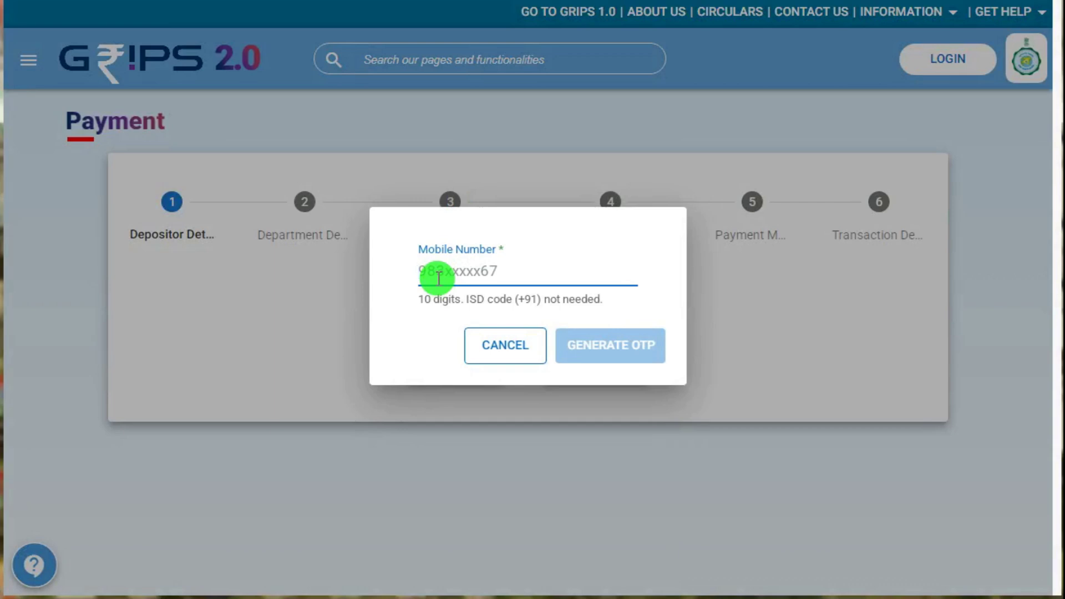
Verify the depositor's mobile number with a one-time code and choose to pay without registration.
click(442, 278)
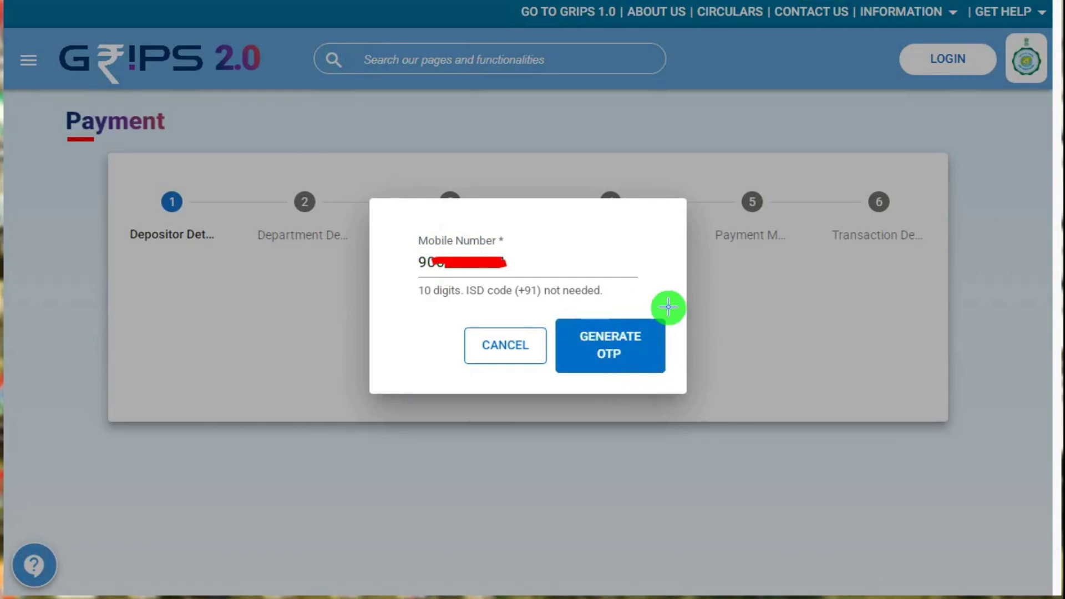
click(610, 345)
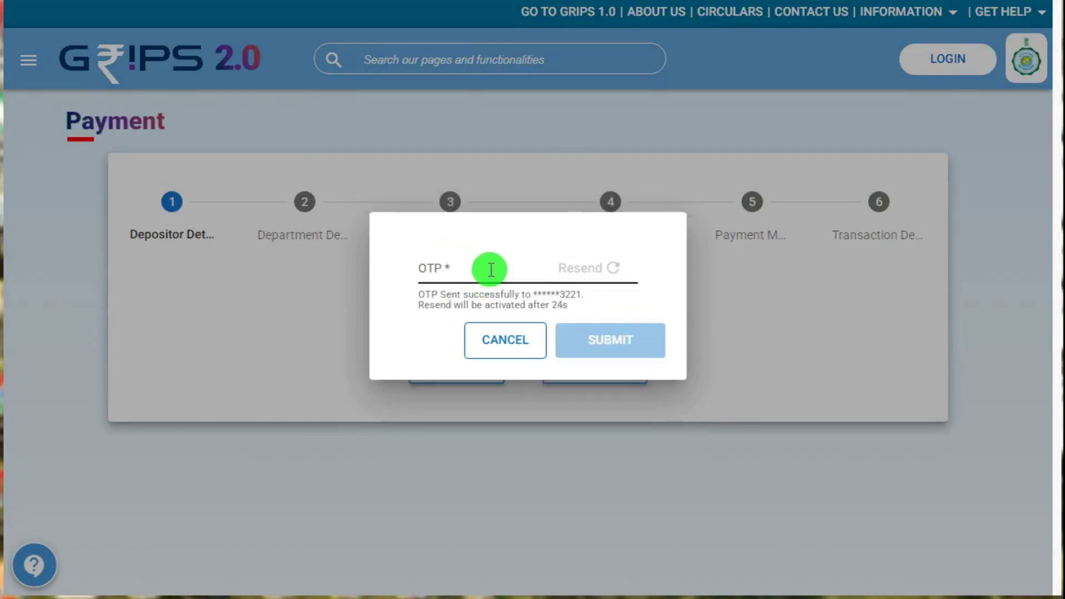
click(491, 270)
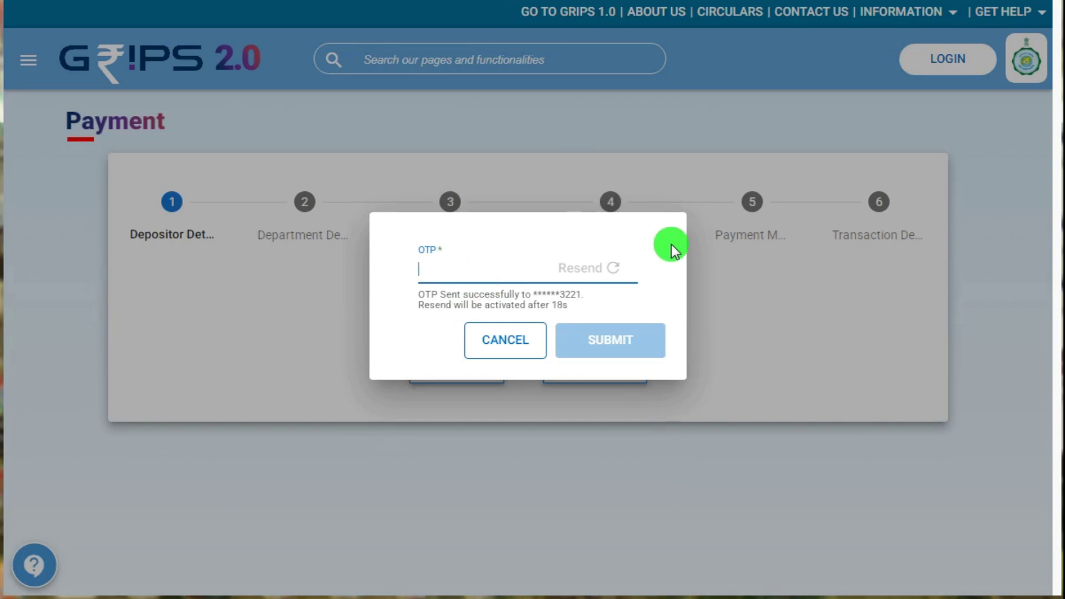
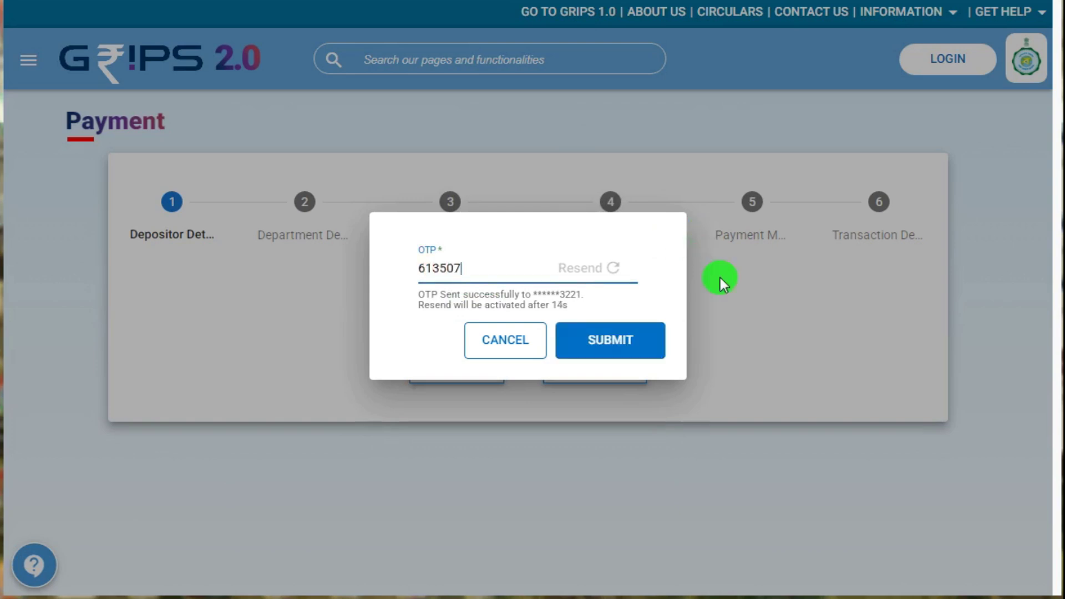
click(615, 348)
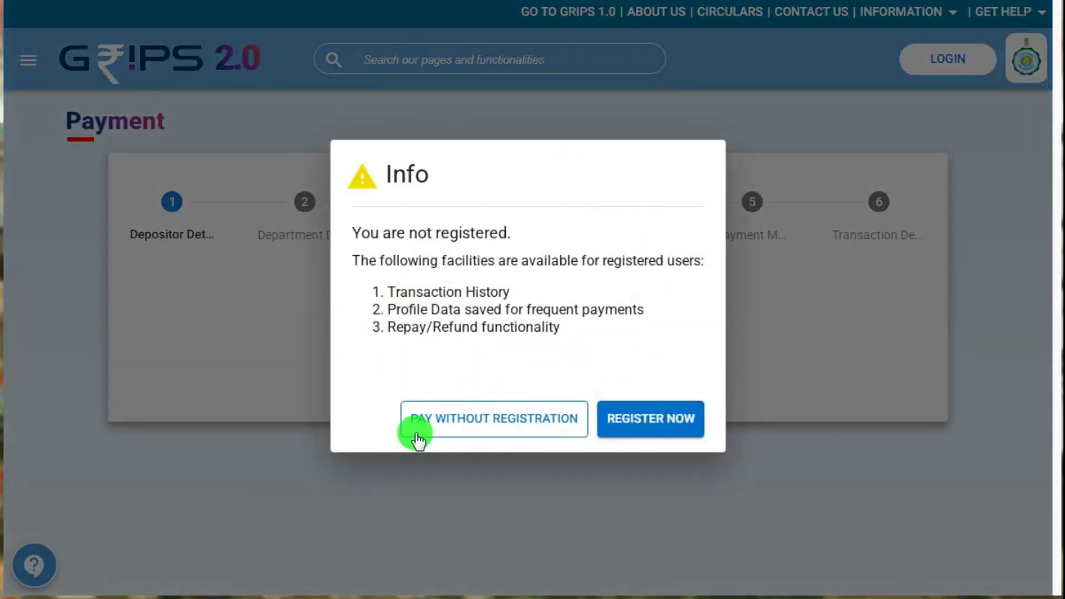
click(547, 427)
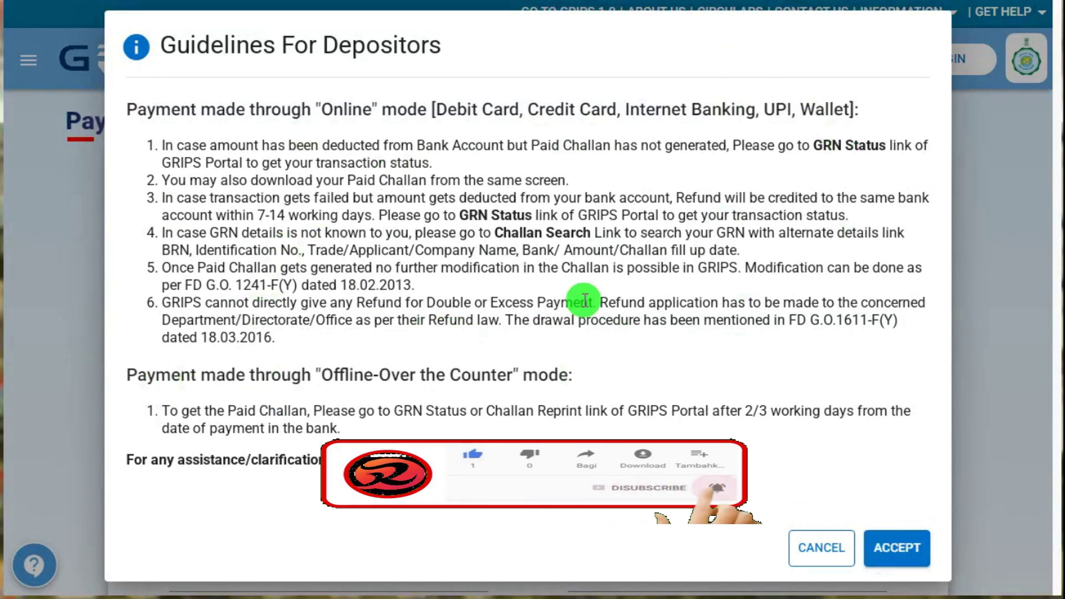
Accept the depositor guidelines, glance at the INFORMATION menu, and scroll down Depositor Details.
click(896, 546)
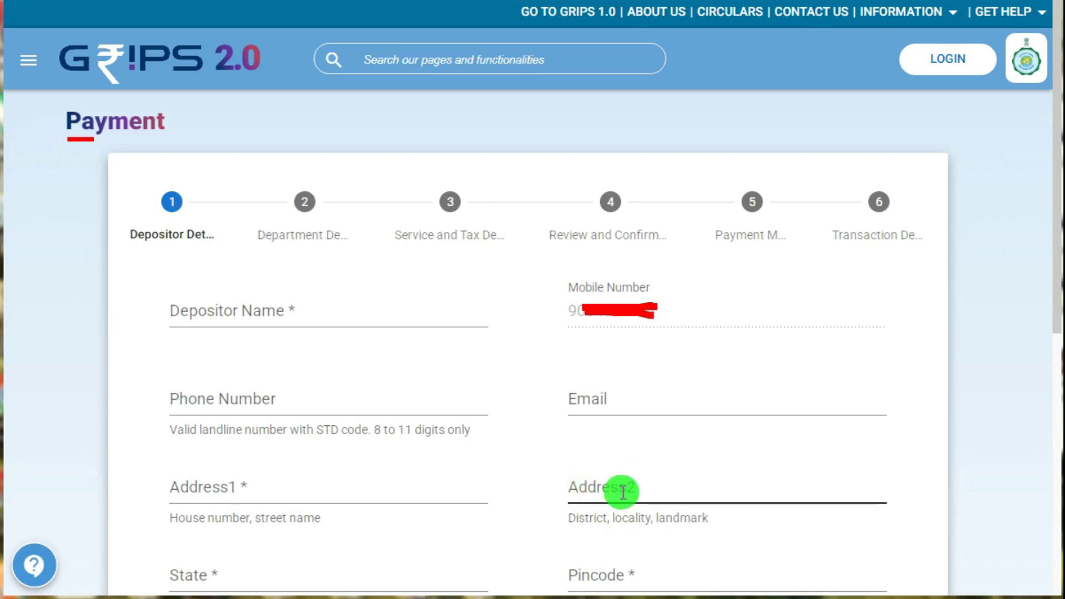
click(908, 12)
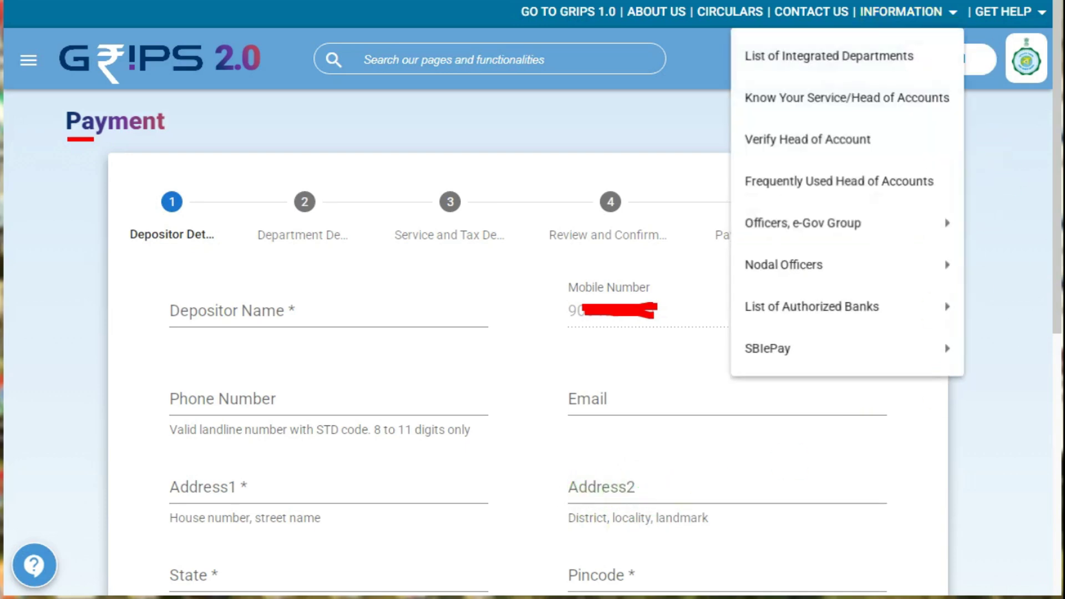
scroll(532, 299, down, 8)
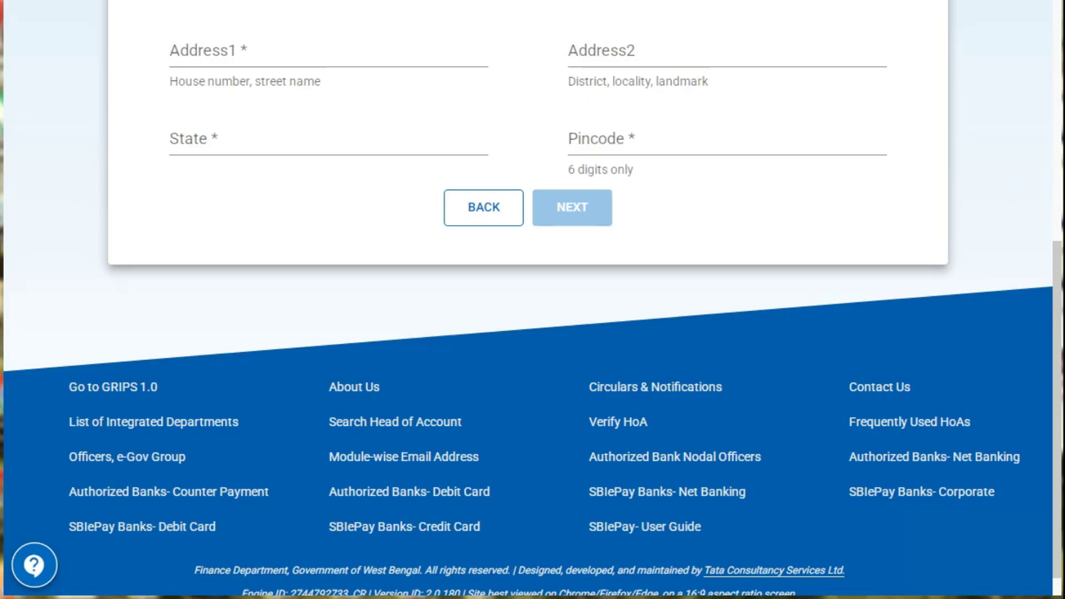
Choose Assam as the depositor's state and submit the depositor details.
click(234, 142)
click(189, 283)
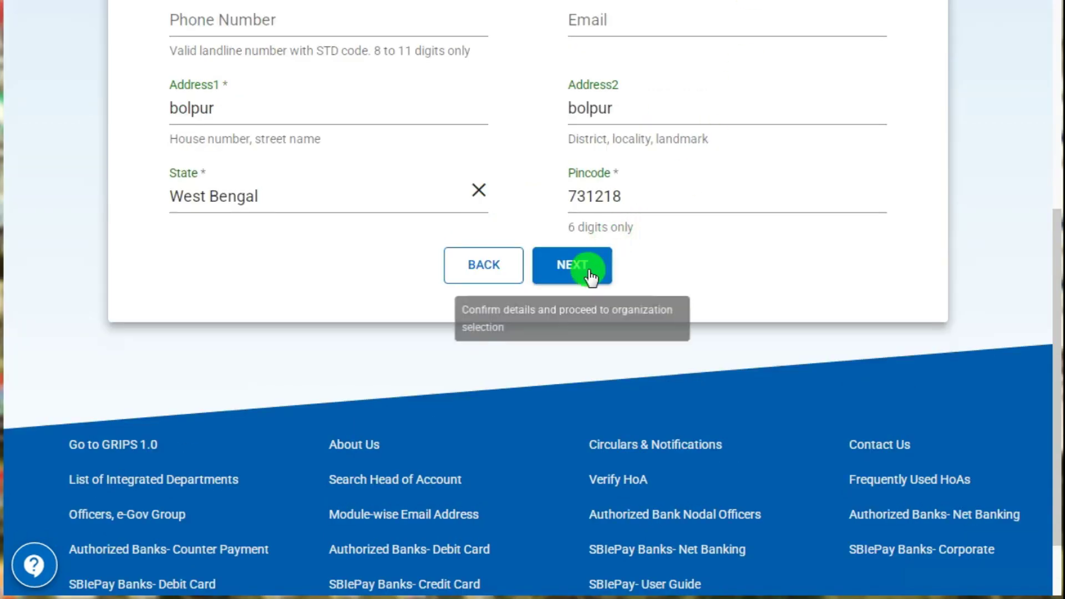
click(587, 270)
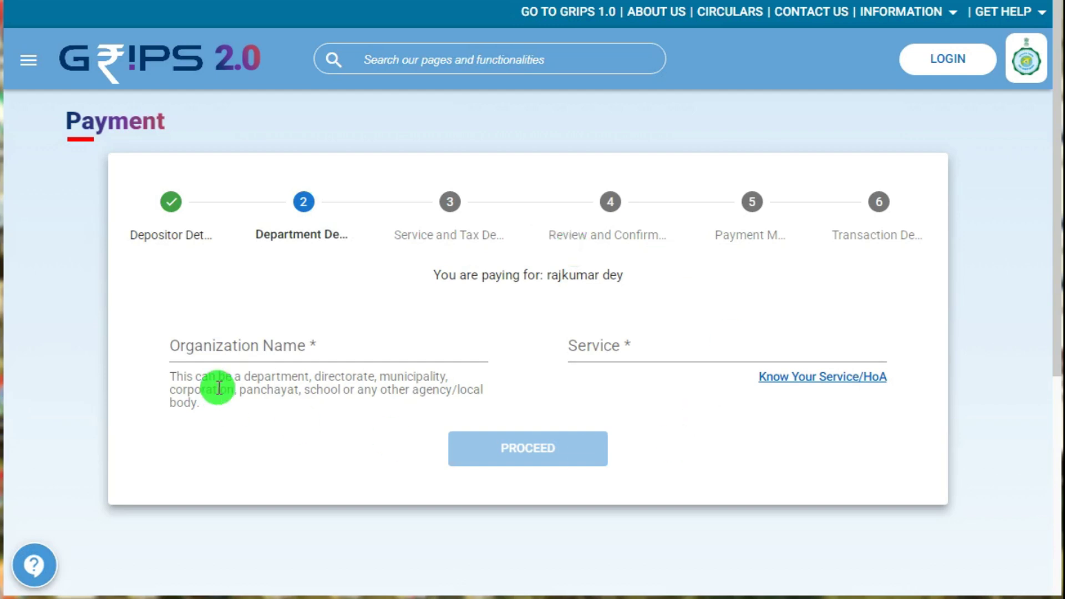
Choose Judicial as the organization and decline the browser's offer to save the address.
click(262, 349)
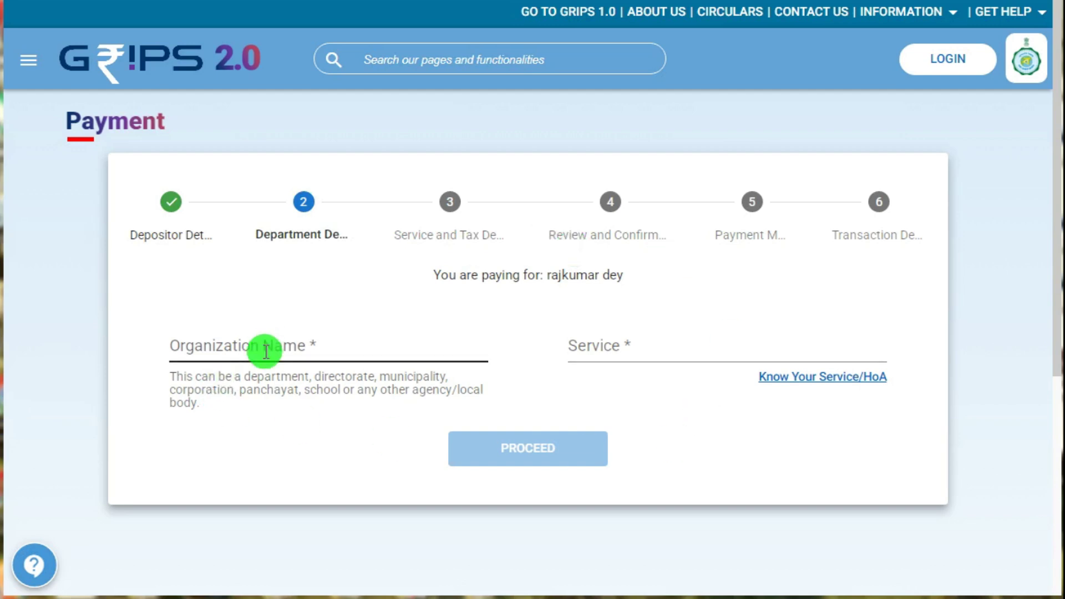
click(255, 352)
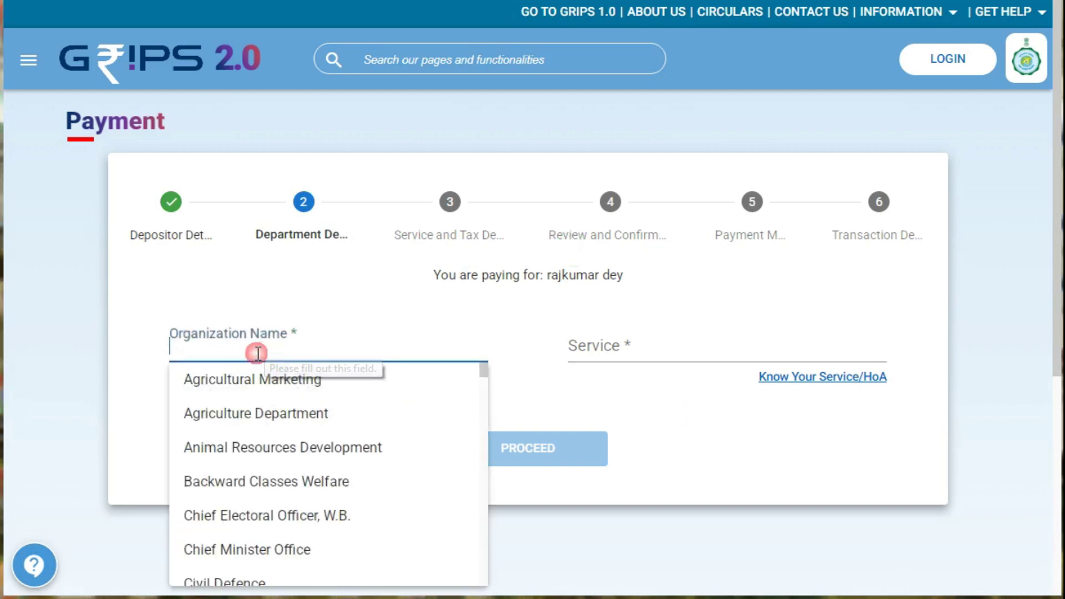
scroll(308, 428, down, 2)
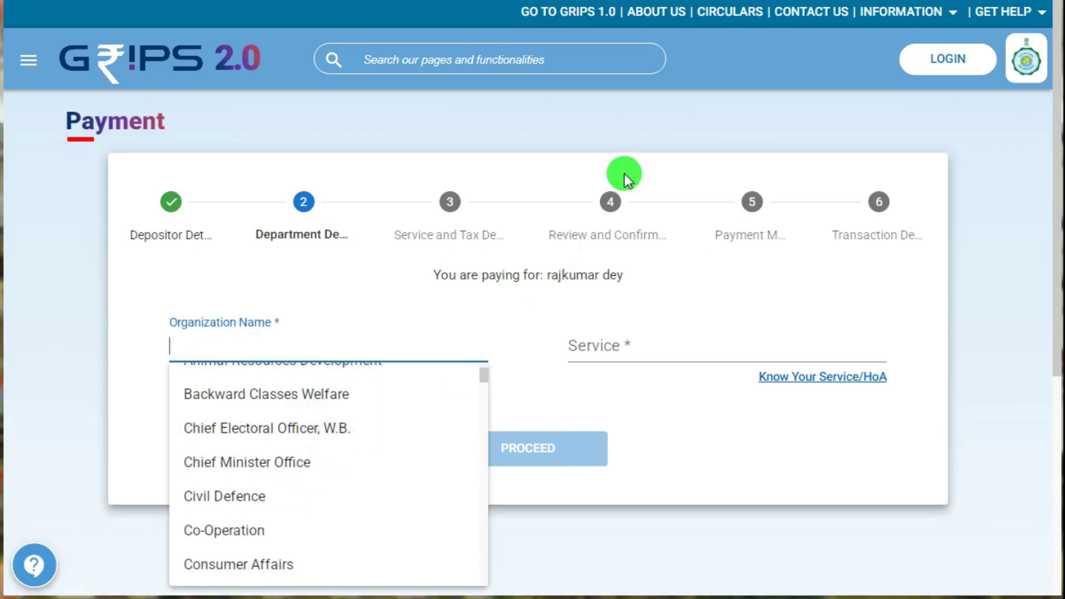
click(477, 321)
click(333, 340)
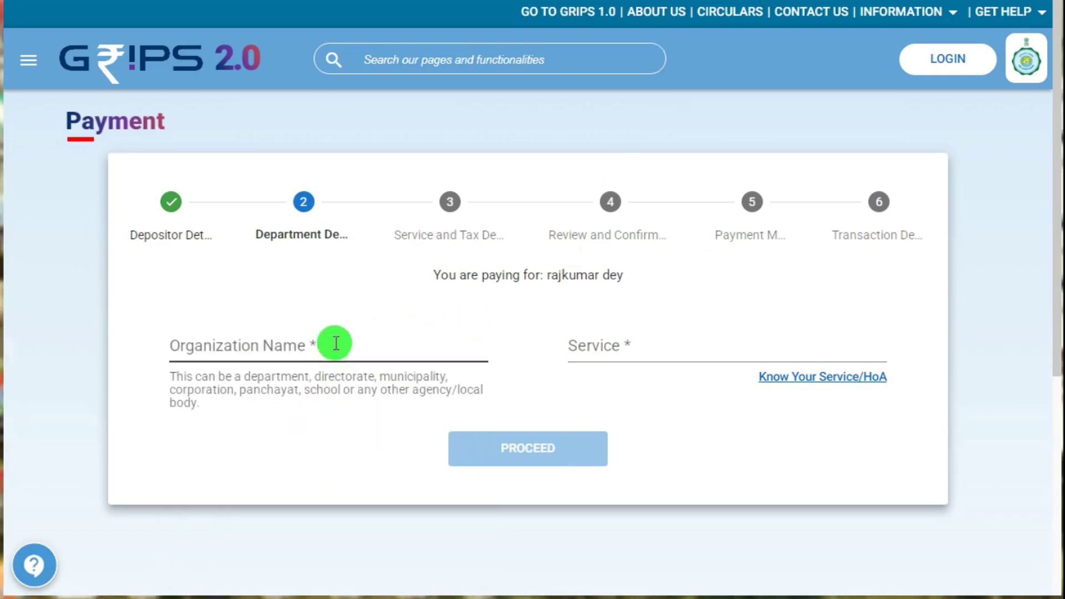
scroll(302, 458, down, 8)
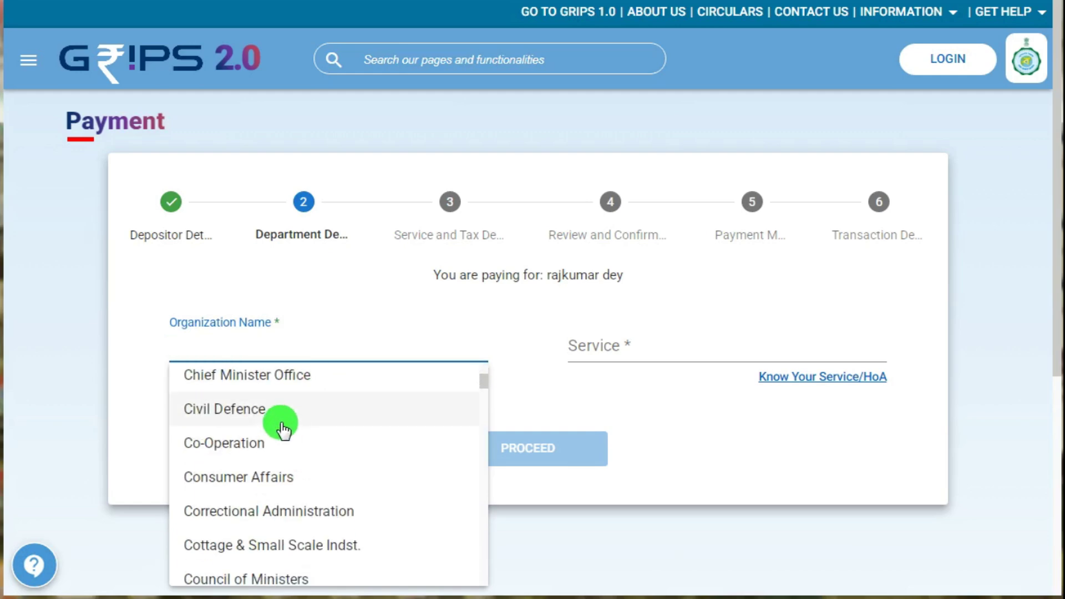
scroll(272, 460, down, 10)
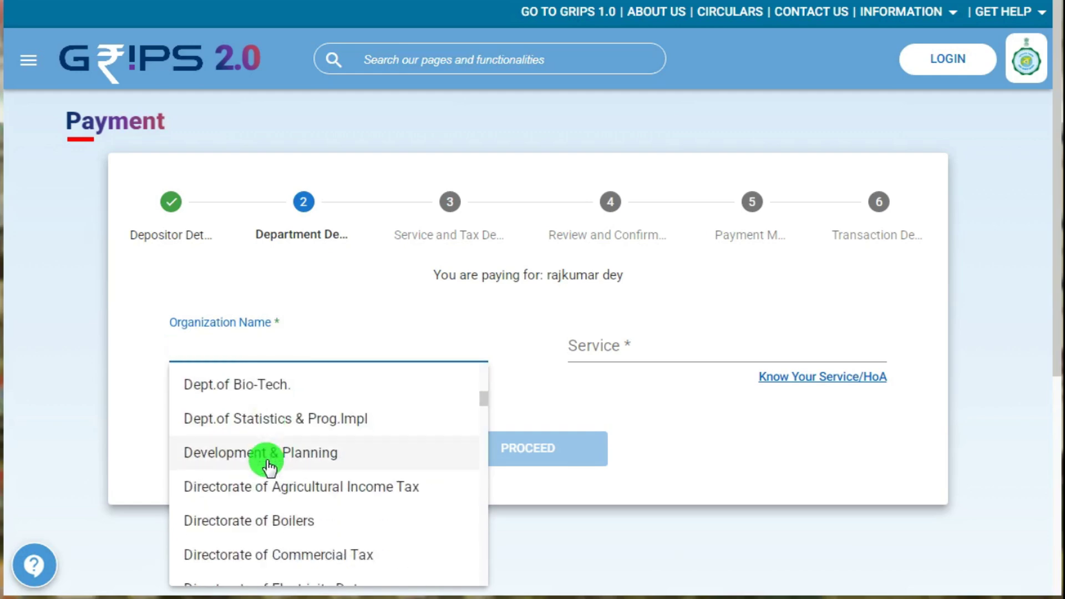
scroll(260, 488, down, 15)
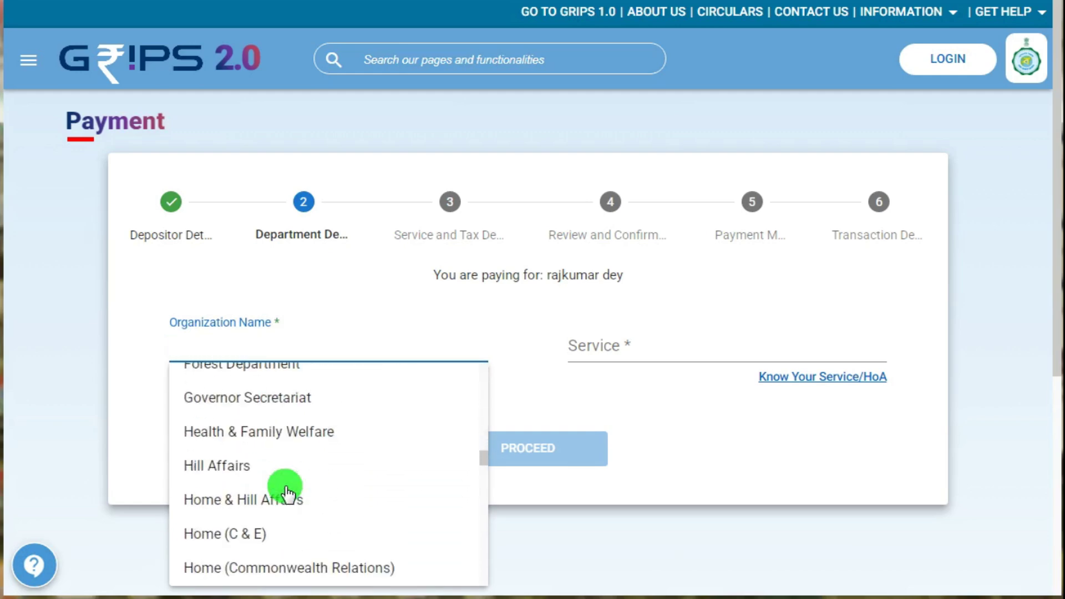
scroll(243, 490, down, 8)
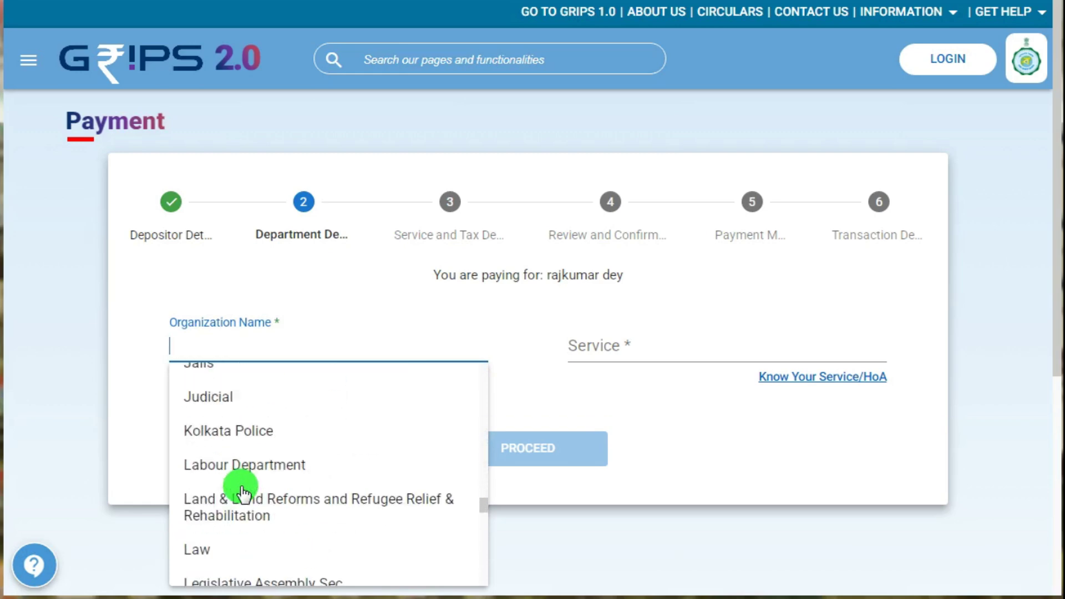
click(218, 407)
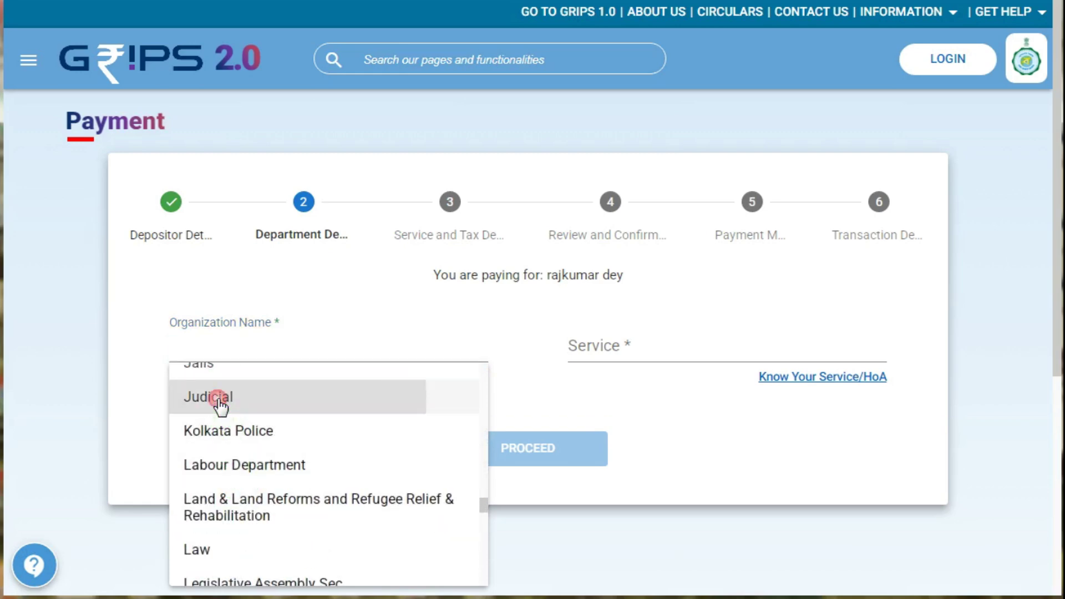
click(882, 247)
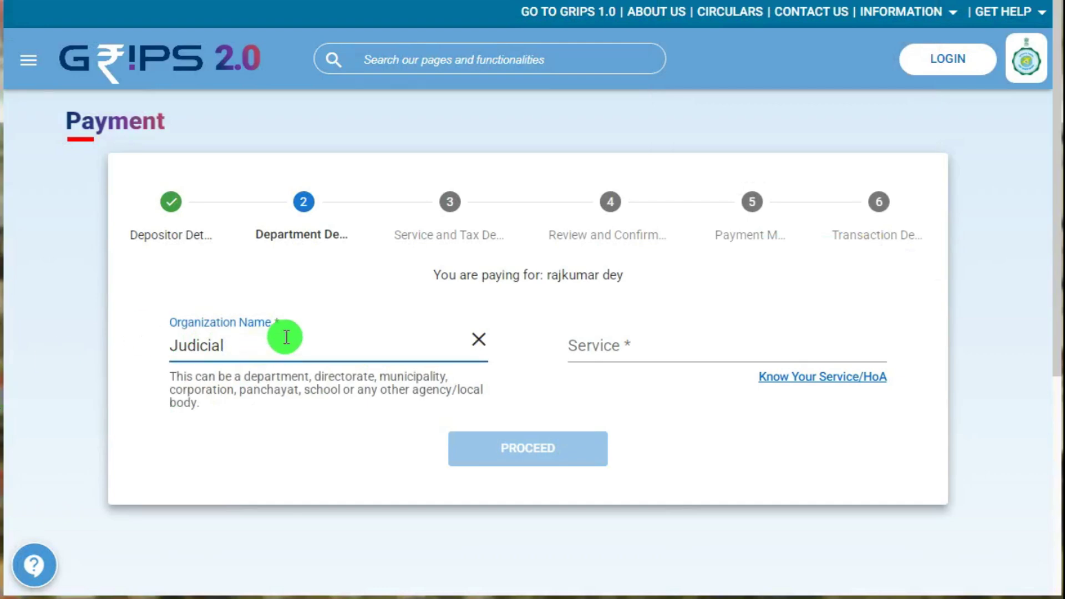
Select the Registration of Death, Birth and Licence Fees service and user type Depositor.
click(662, 350)
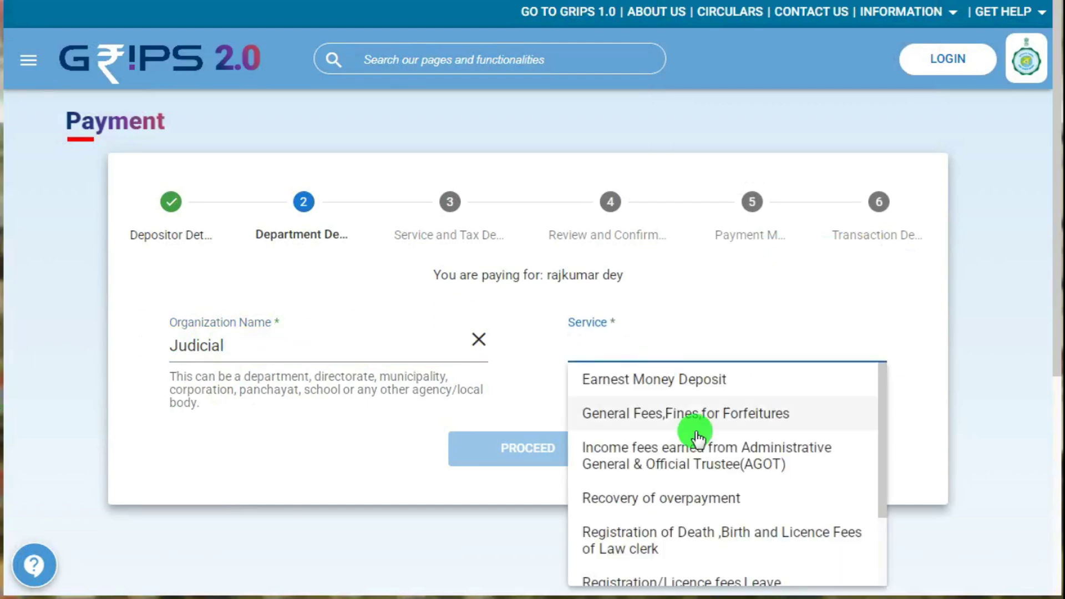
scroll(703, 460, down, 2)
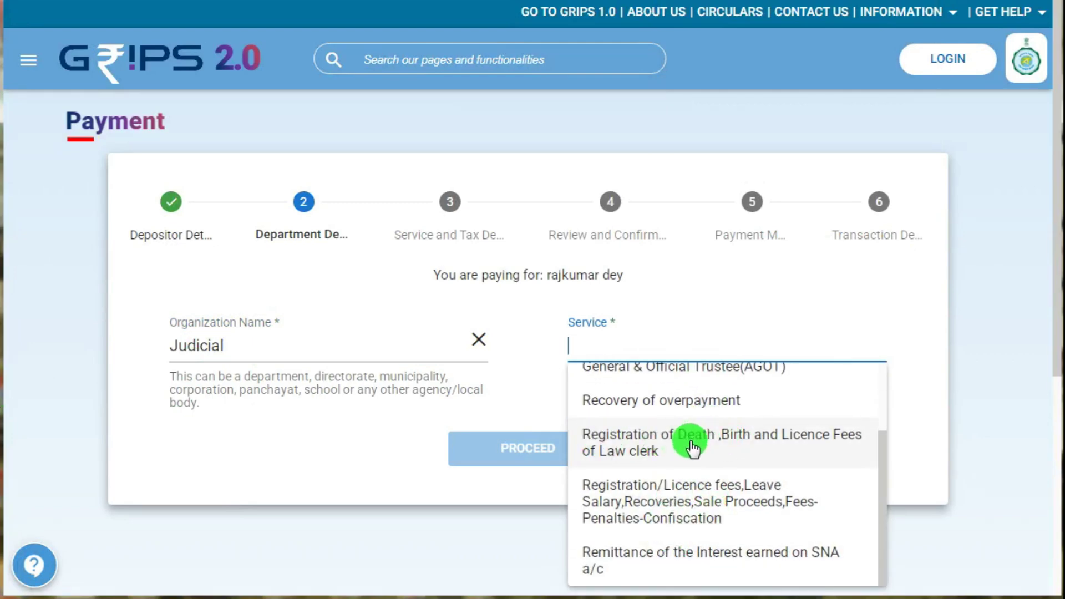
click(760, 450)
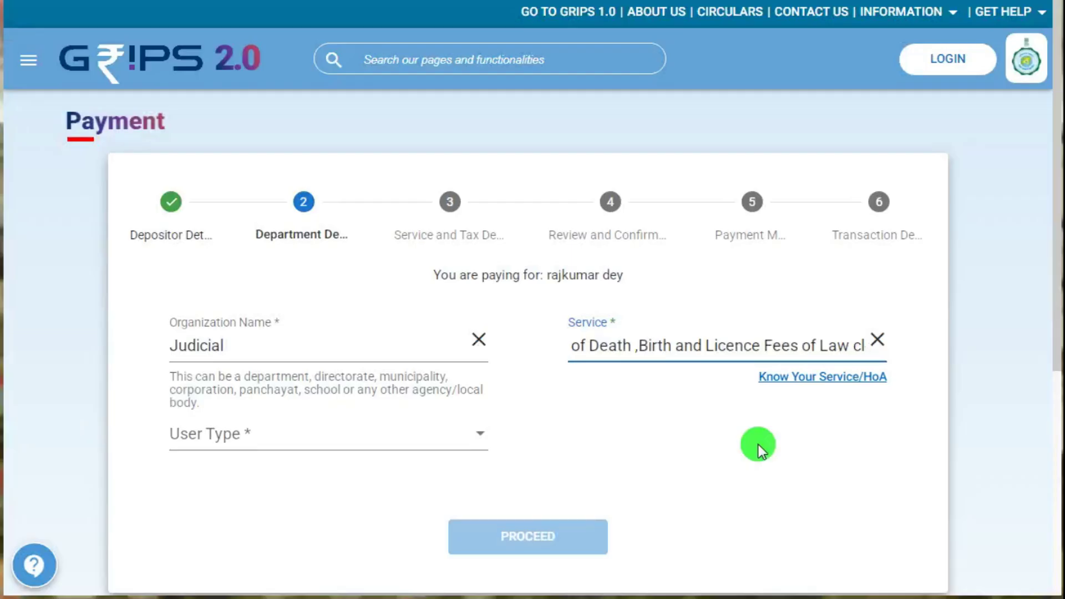
click(303, 444)
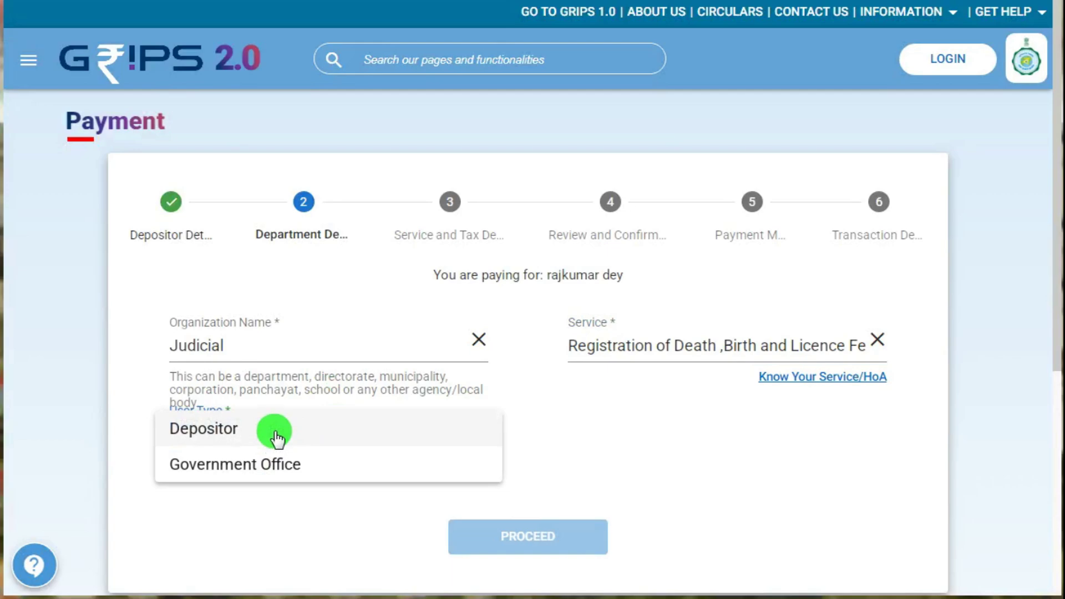
click(276, 438)
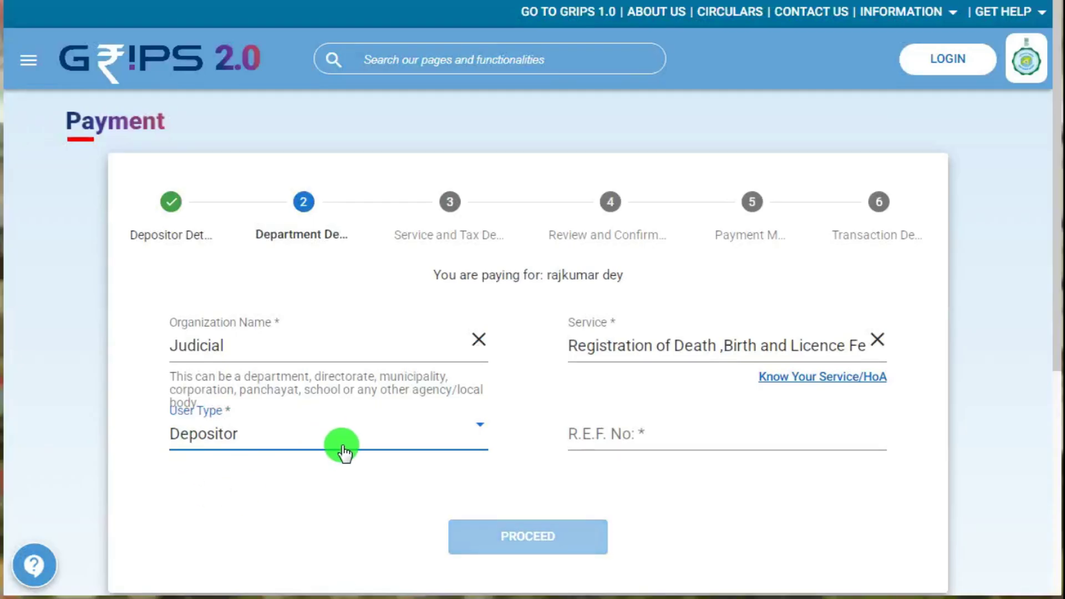
Enter 'na' as the R.E.F. No.
click(621, 434)
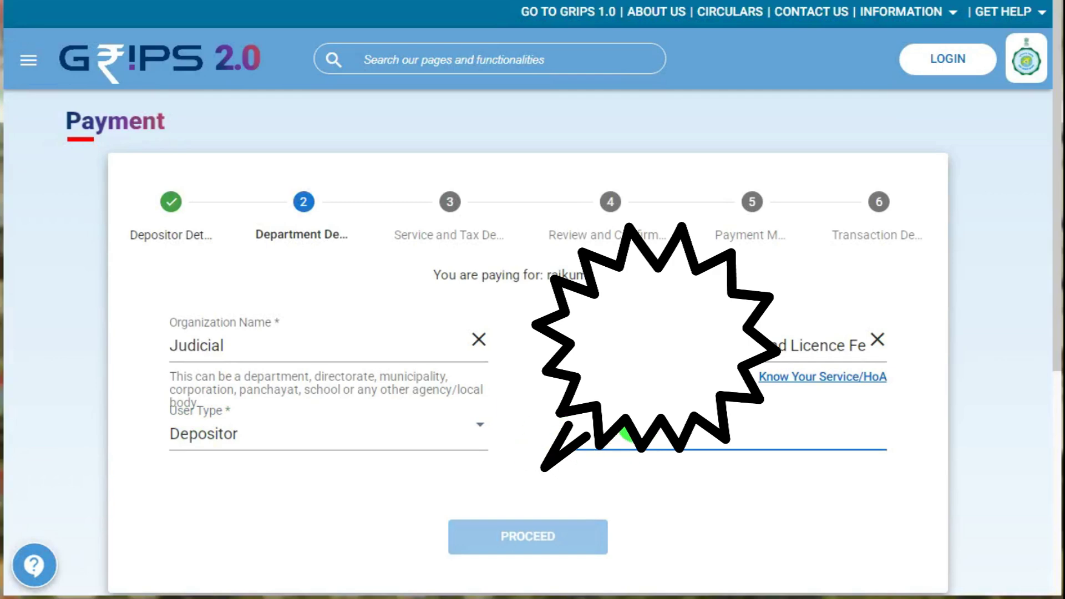
click(599, 546)
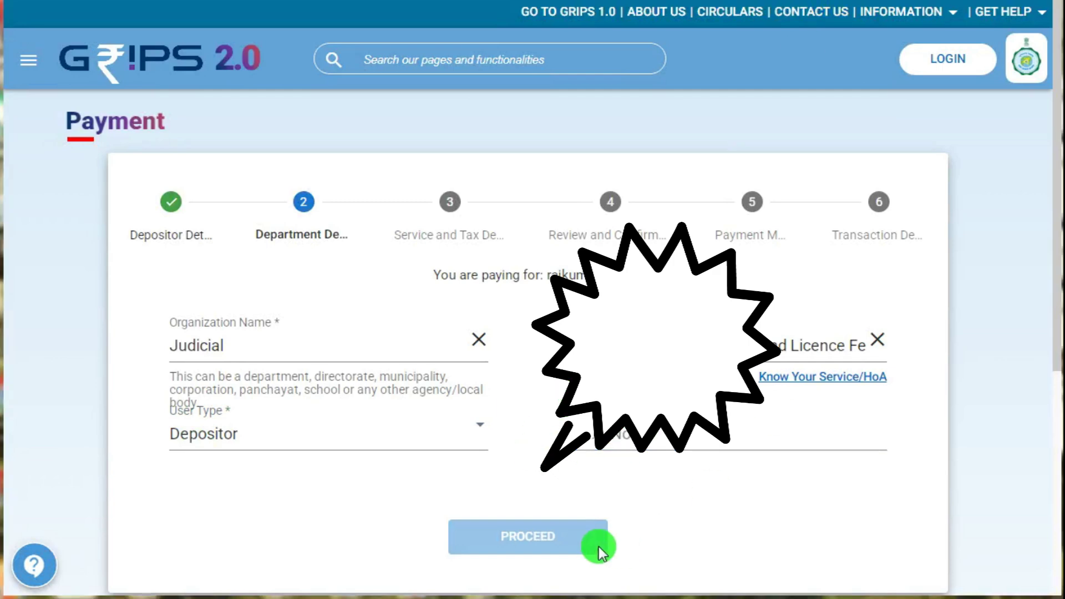
click(625, 434)
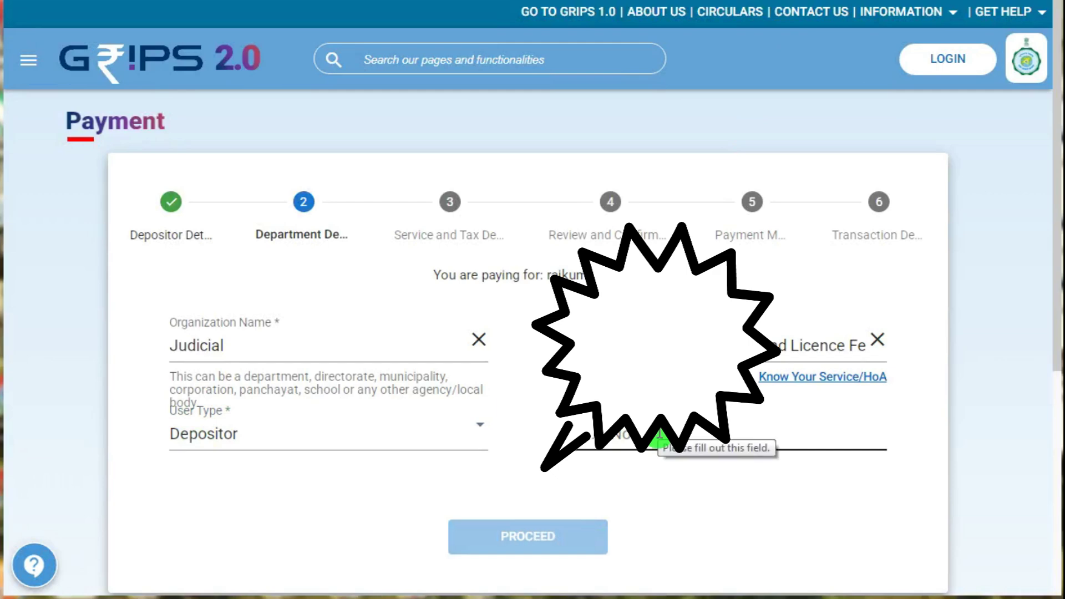
click(659, 434)
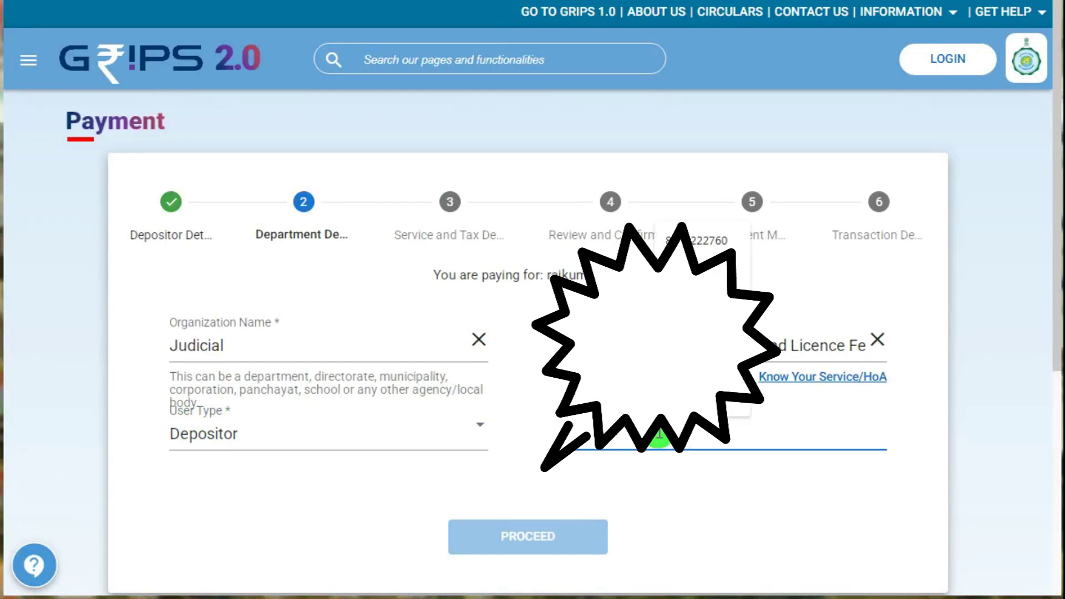
text(na)
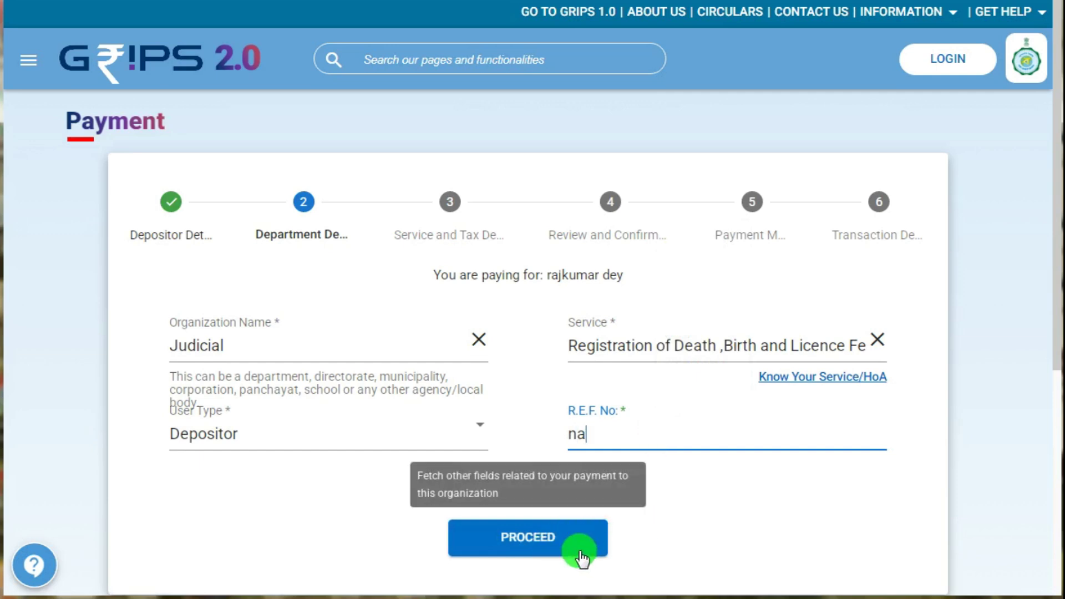
Load the remaining payment fields and set Period From to 08/04/1977.
click(577, 551)
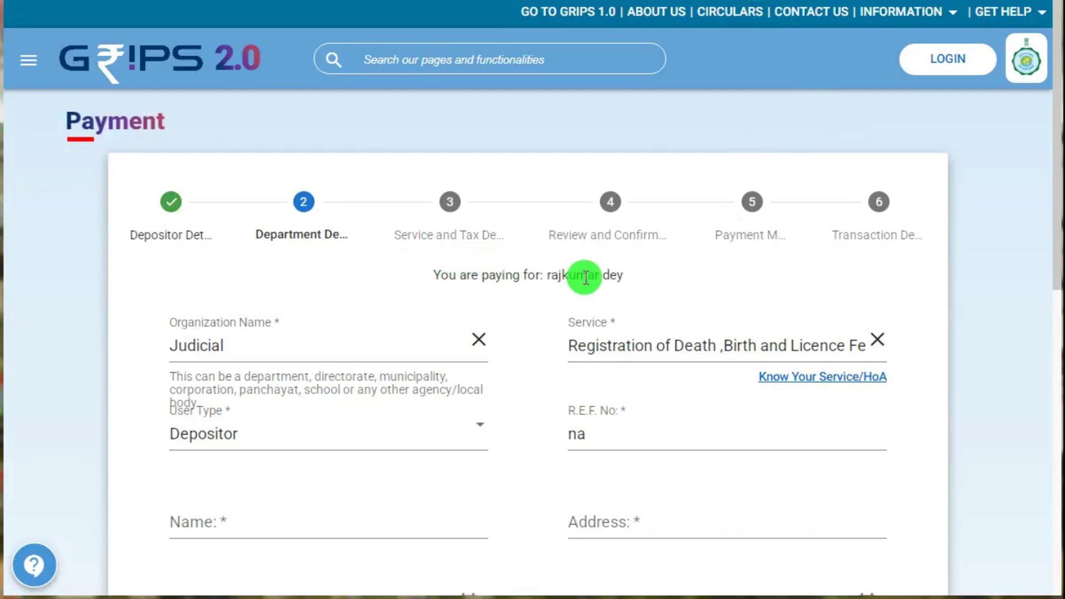
scroll(583, 466, down, 6)
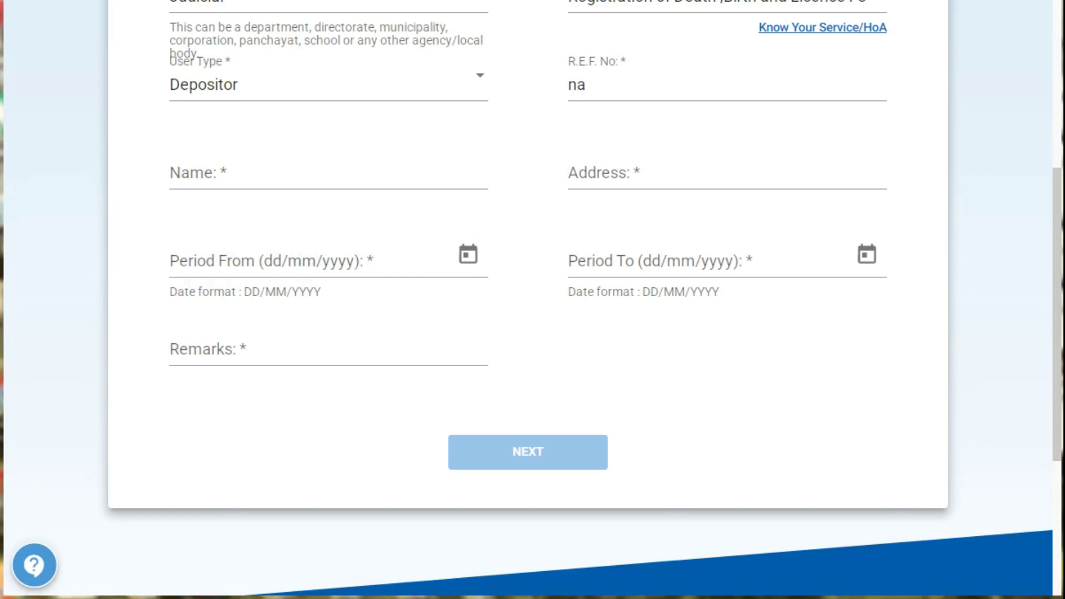
click(468, 255)
click(226, 310)
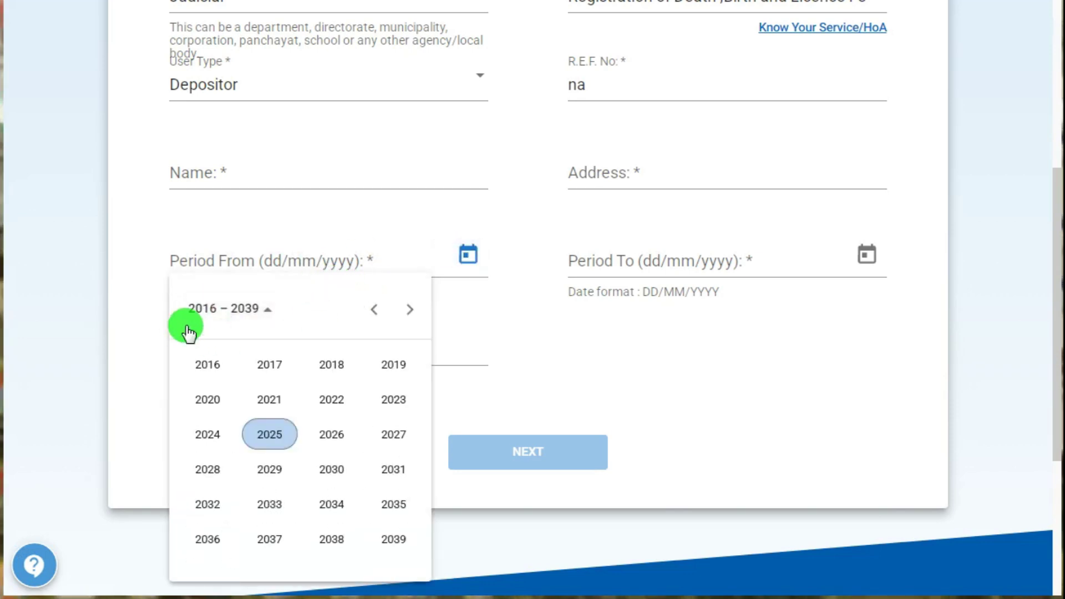
click(374, 308)
click(373, 309)
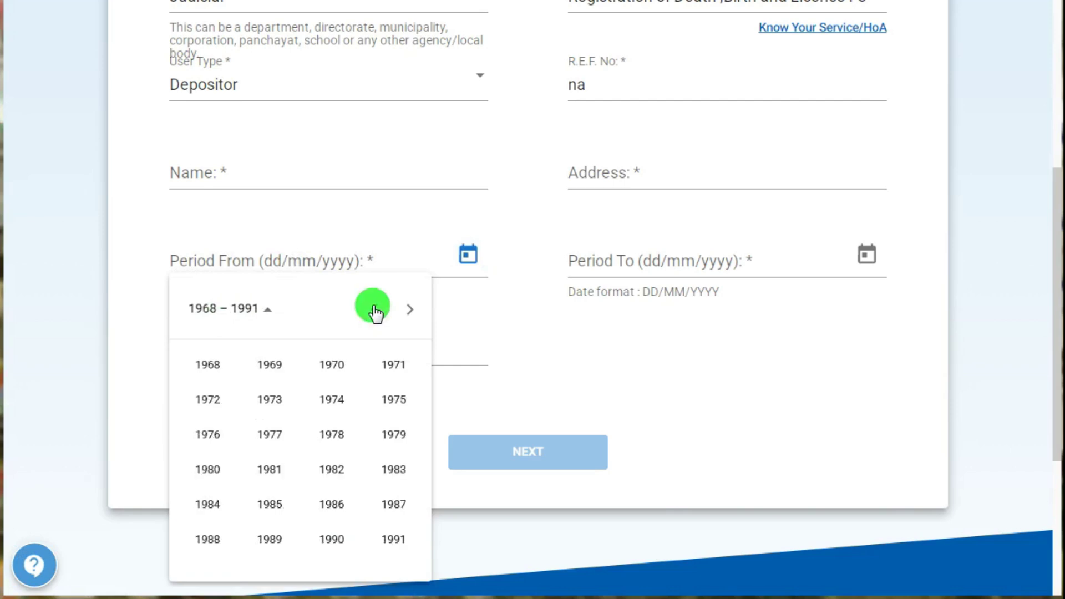
click(410, 309)
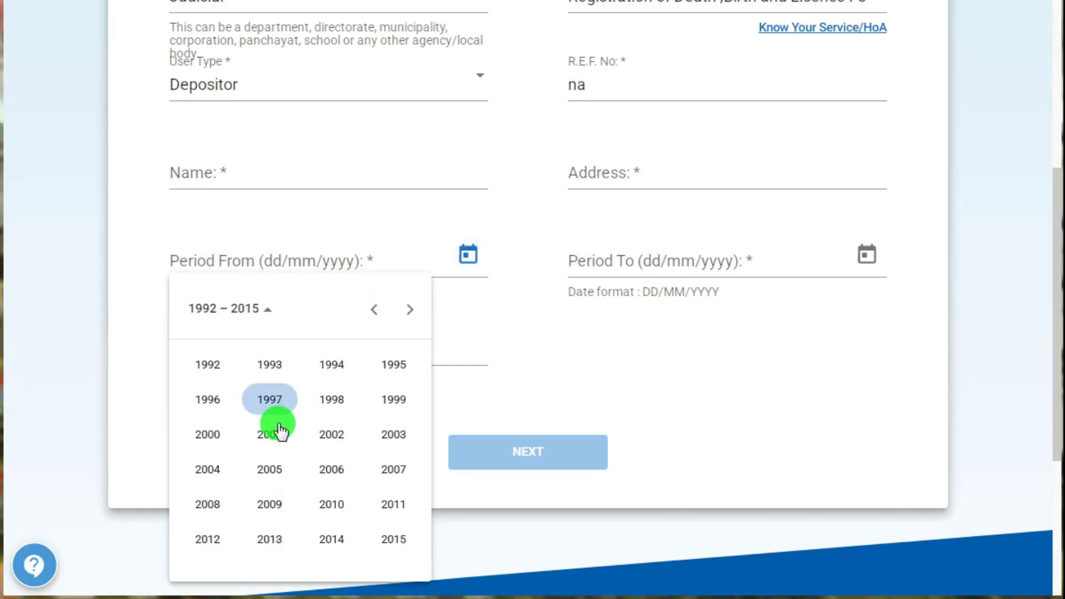
click(374, 310)
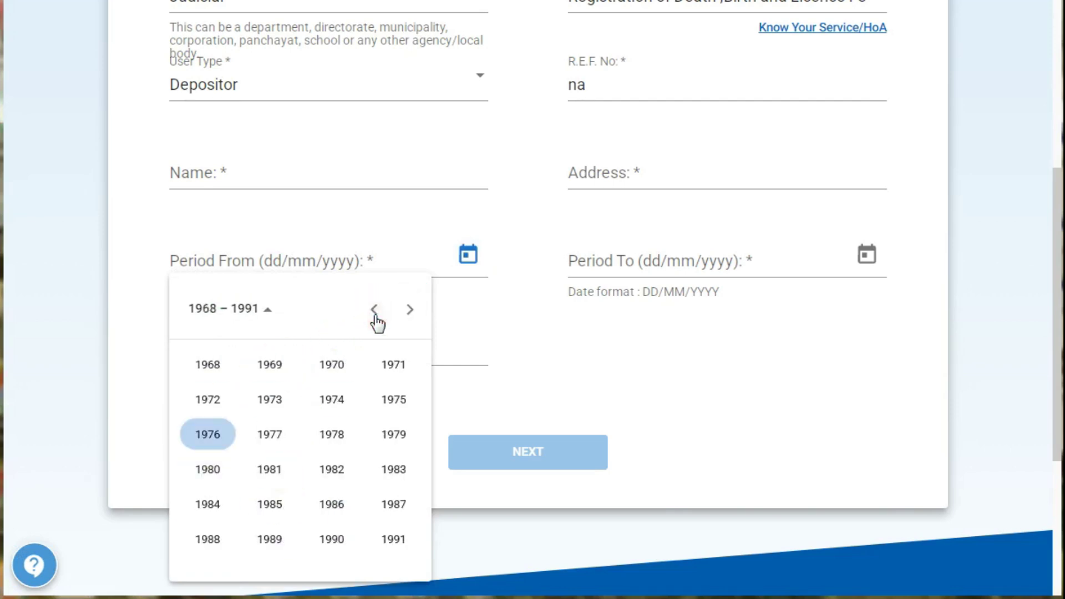
click(278, 436)
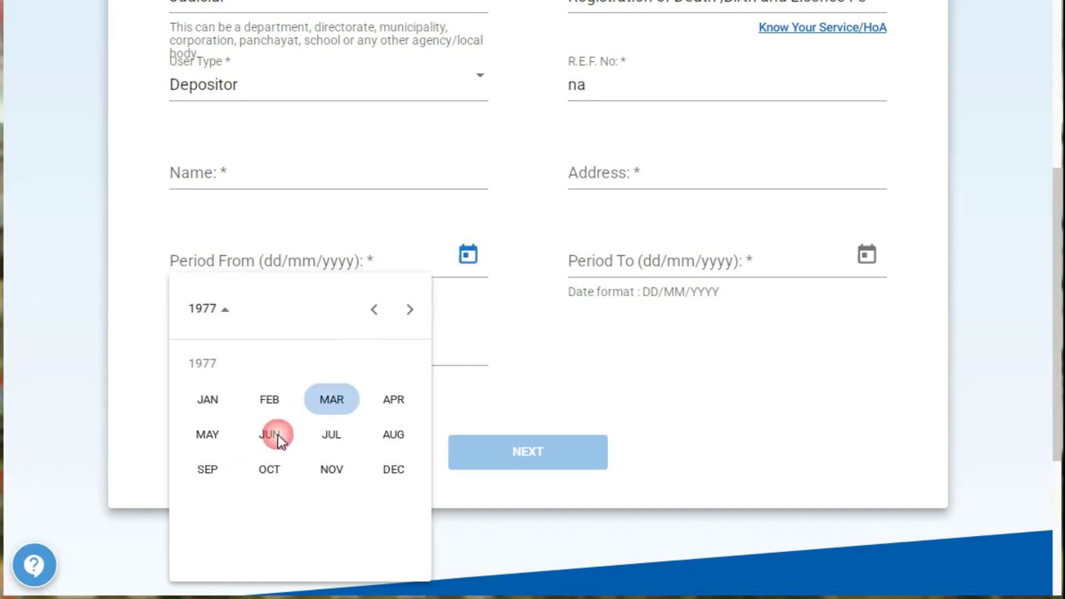
click(392, 398)
click(369, 419)
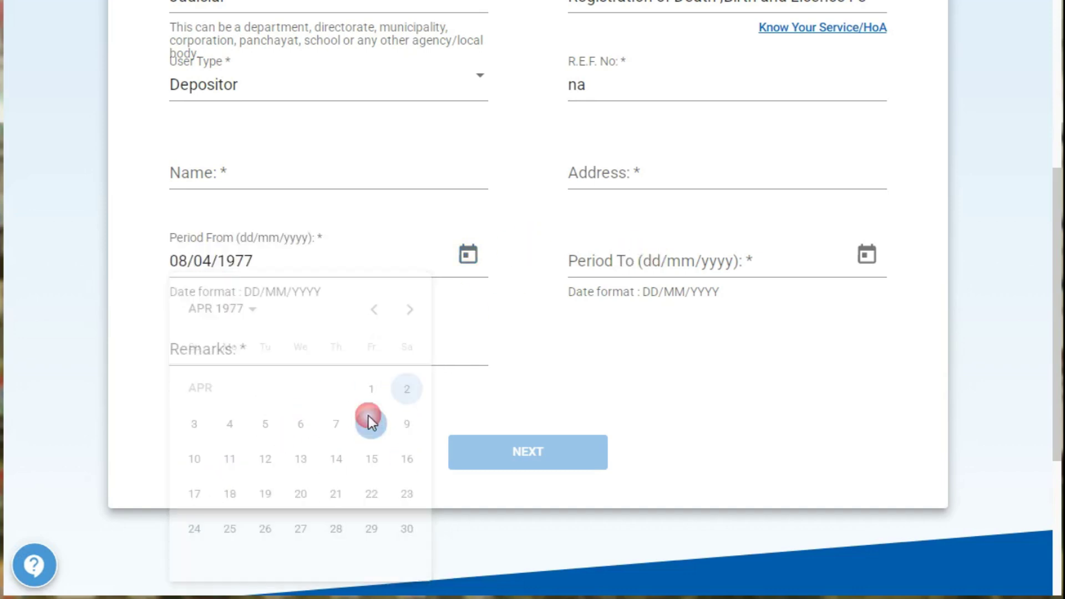
Set Period To to 16/03/2025 and move to the Remarks field.
click(649, 269)
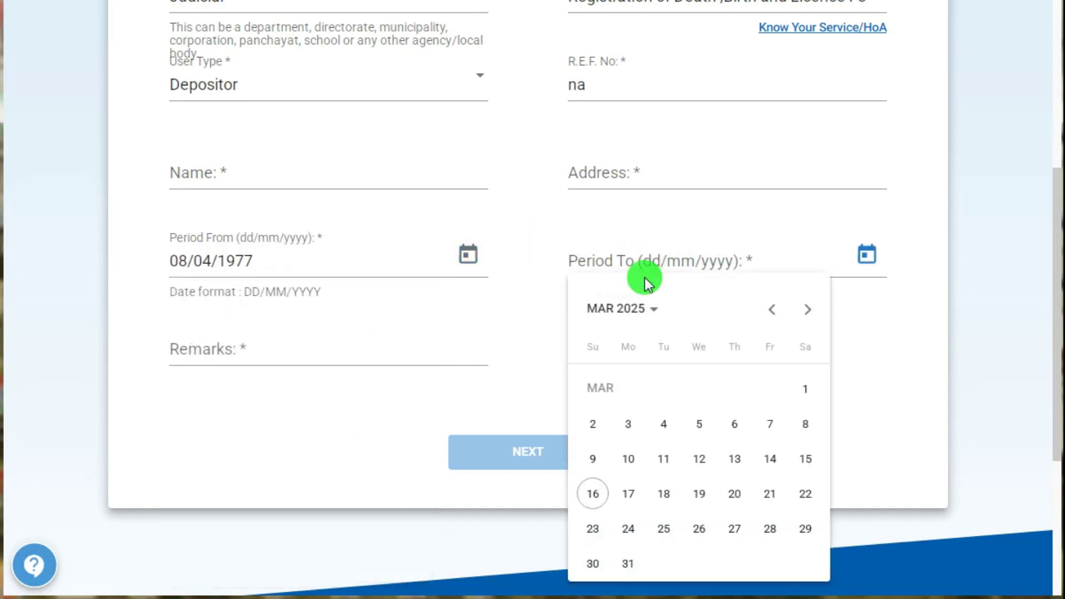
click(593, 493)
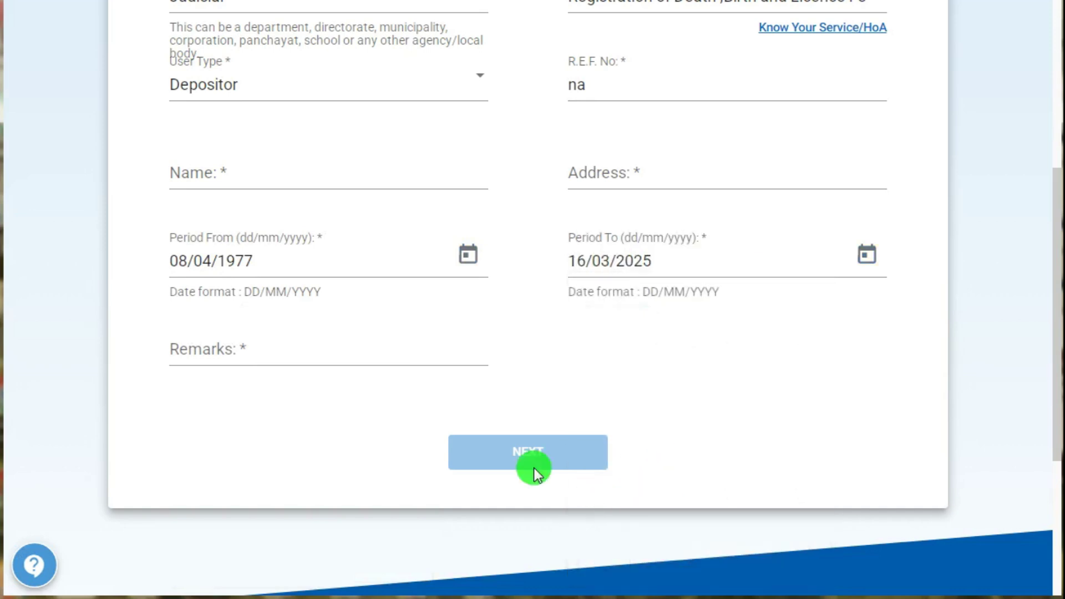
click(219, 353)
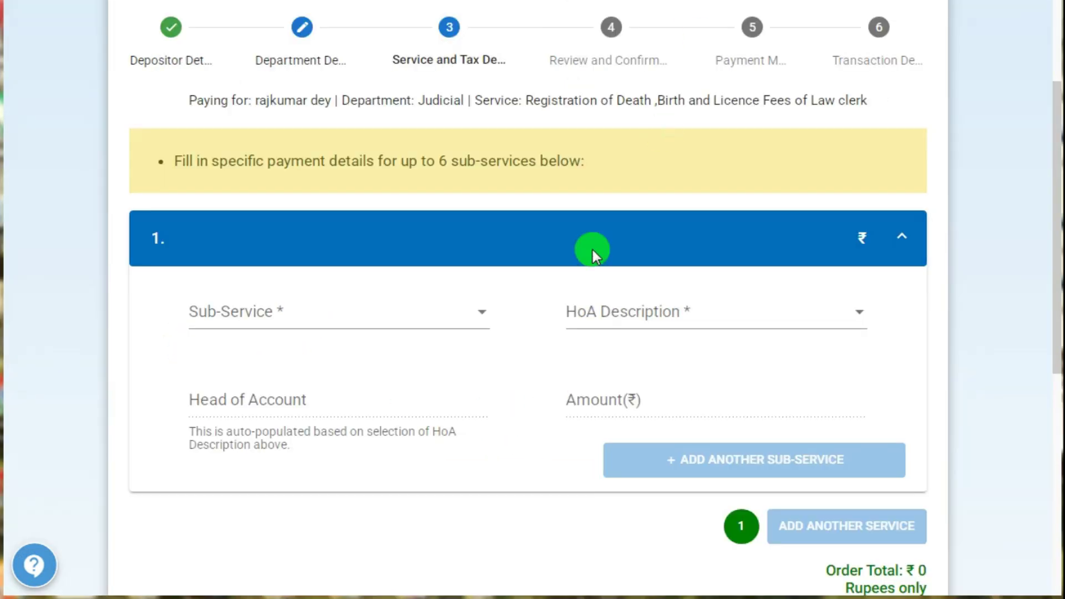
Add a Registration Fees charge of ₹10 under the birth/death registration fees head.
click(239, 333)
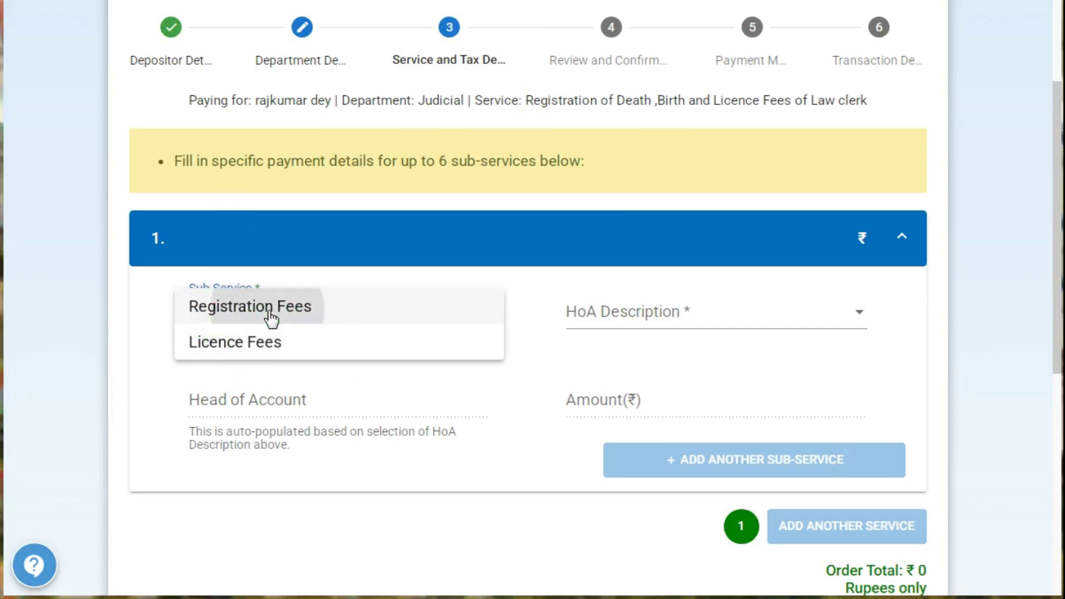
click(269, 319)
click(661, 319)
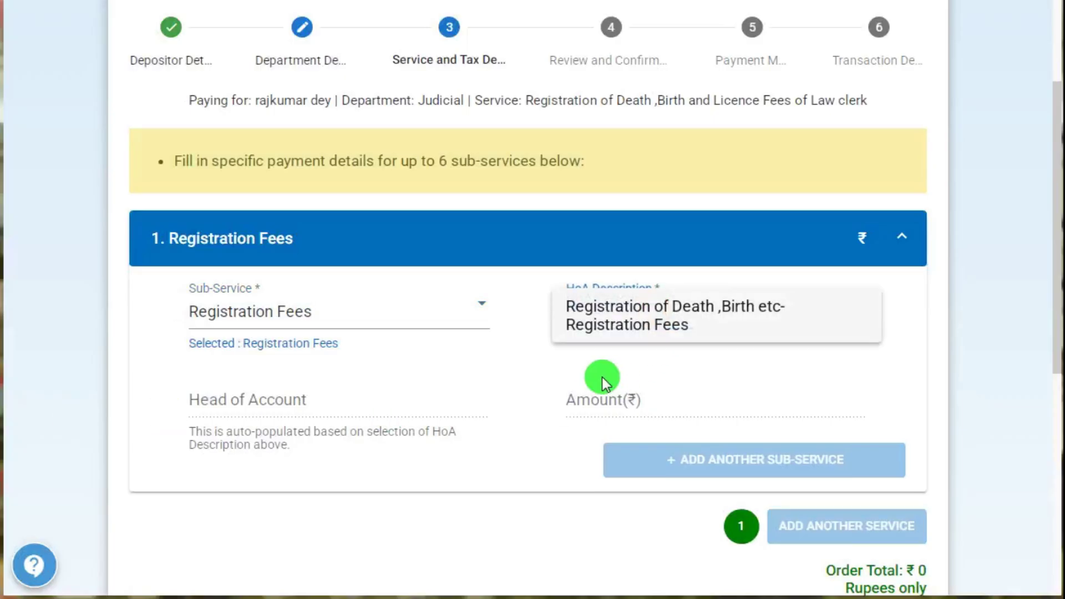
click(649, 322)
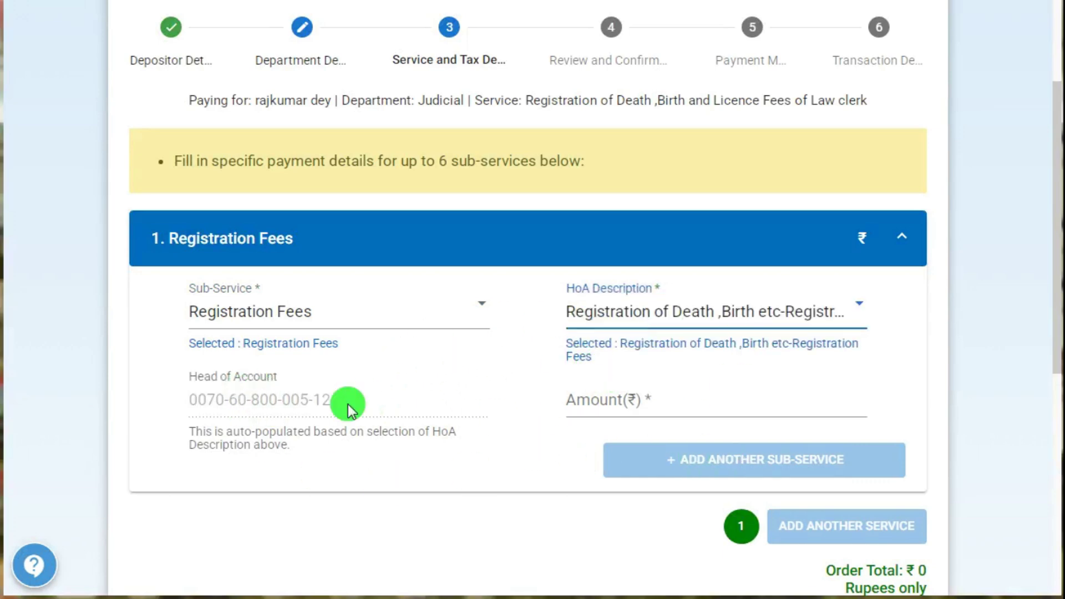
click(600, 401)
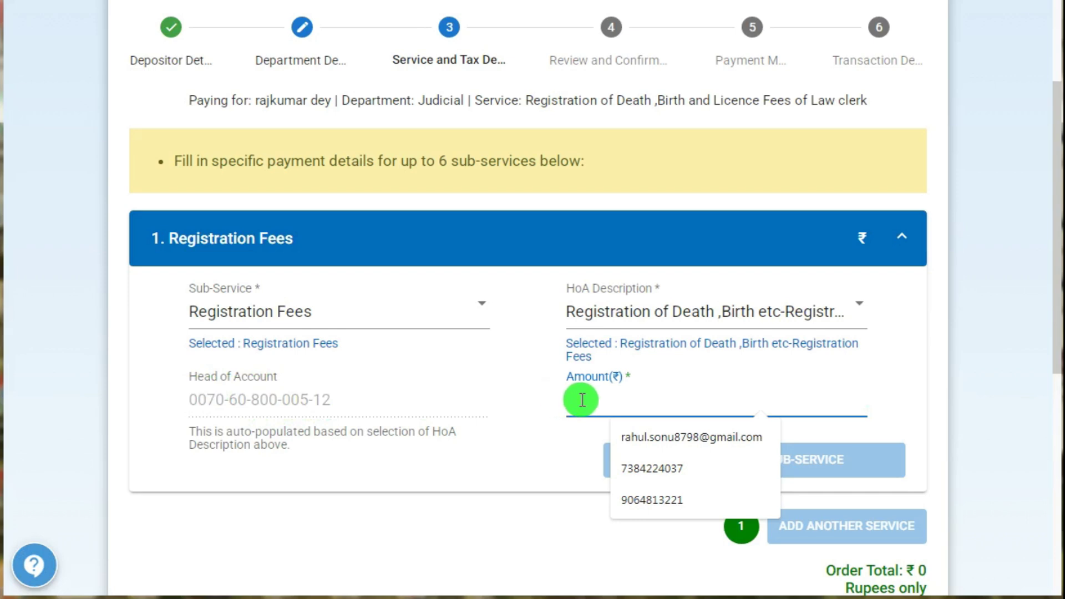
click(527, 420)
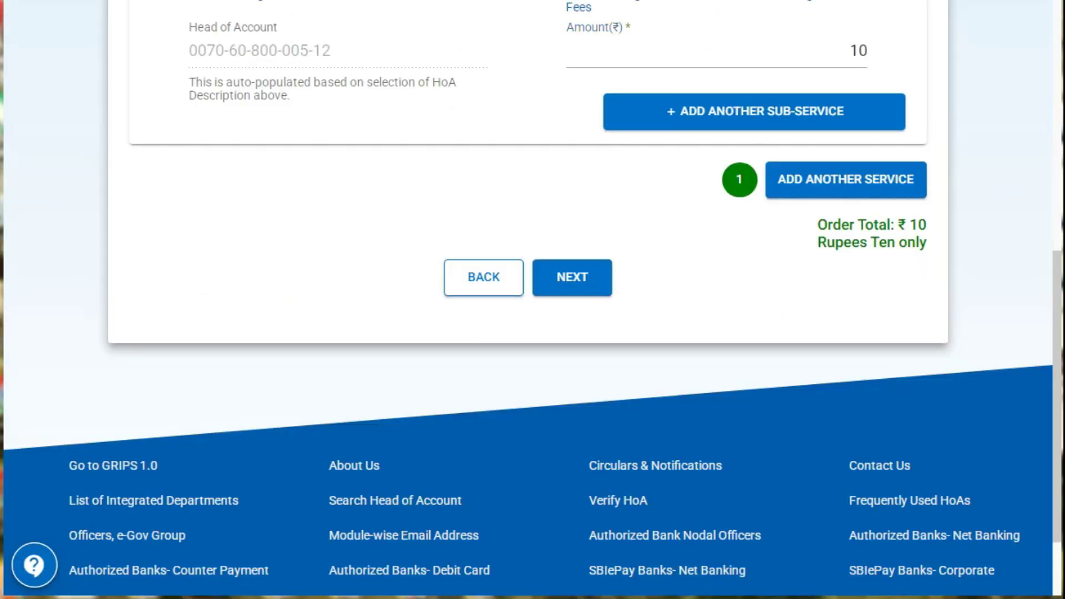
Mark the reviewed payment details as verified and checked, and proceed to payment mode.
click(585, 289)
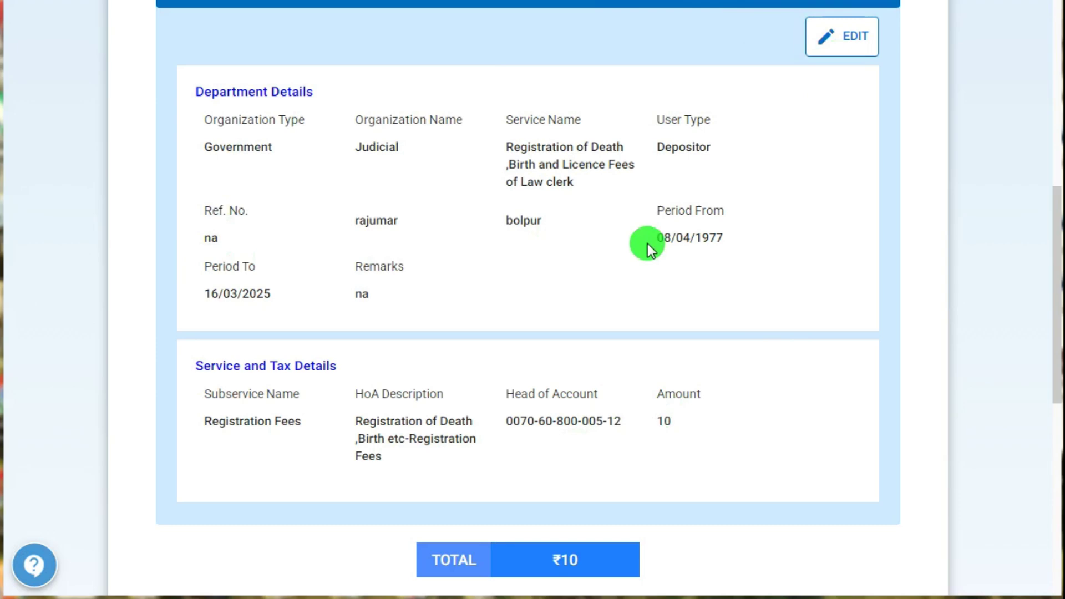
scroll(693, 481, down, 8)
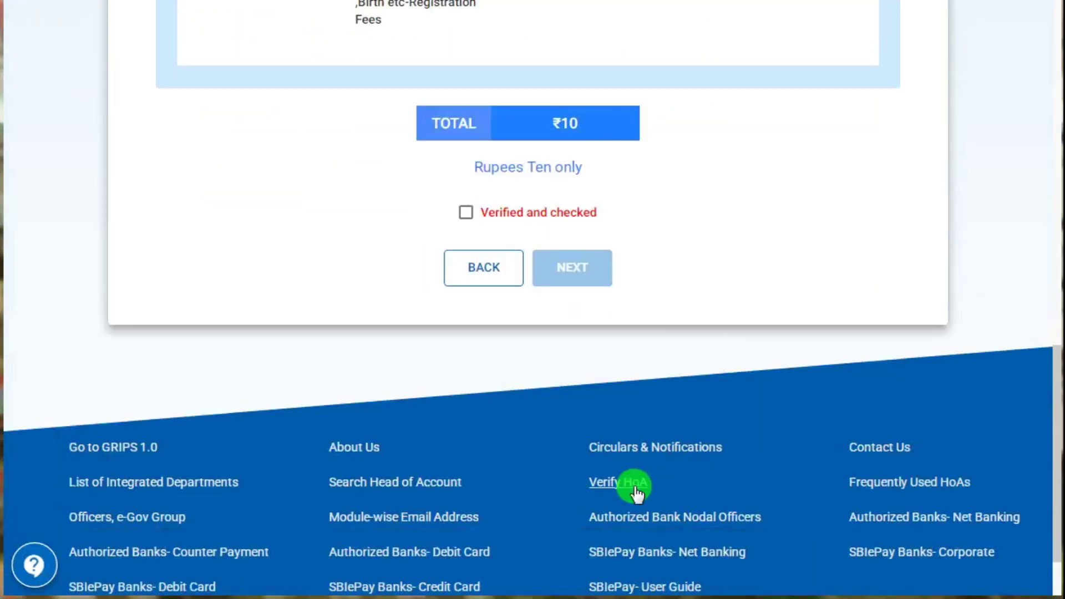
click(470, 216)
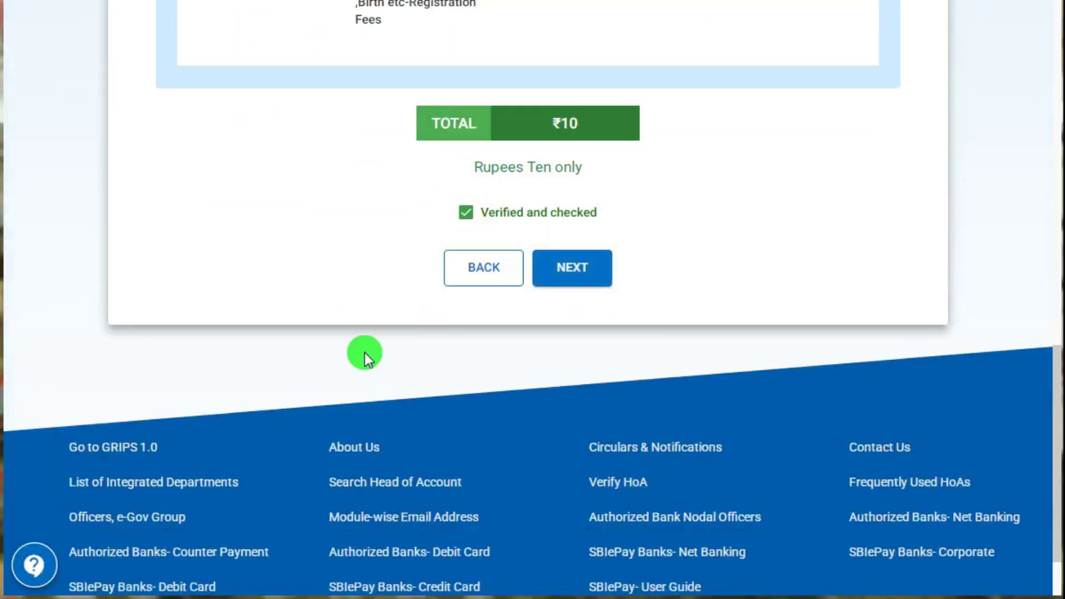
click(572, 270)
Choose Online Payment as the payment mode, Payment Gateway as pay-via, and SBI EPay as the gateway.
click(439, 409)
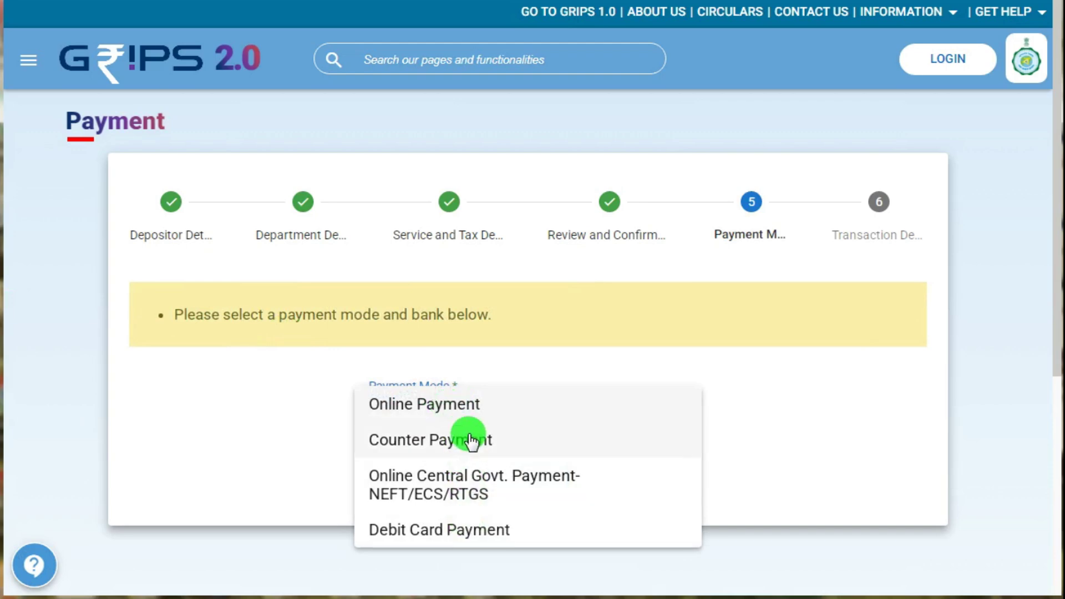
click(446, 408)
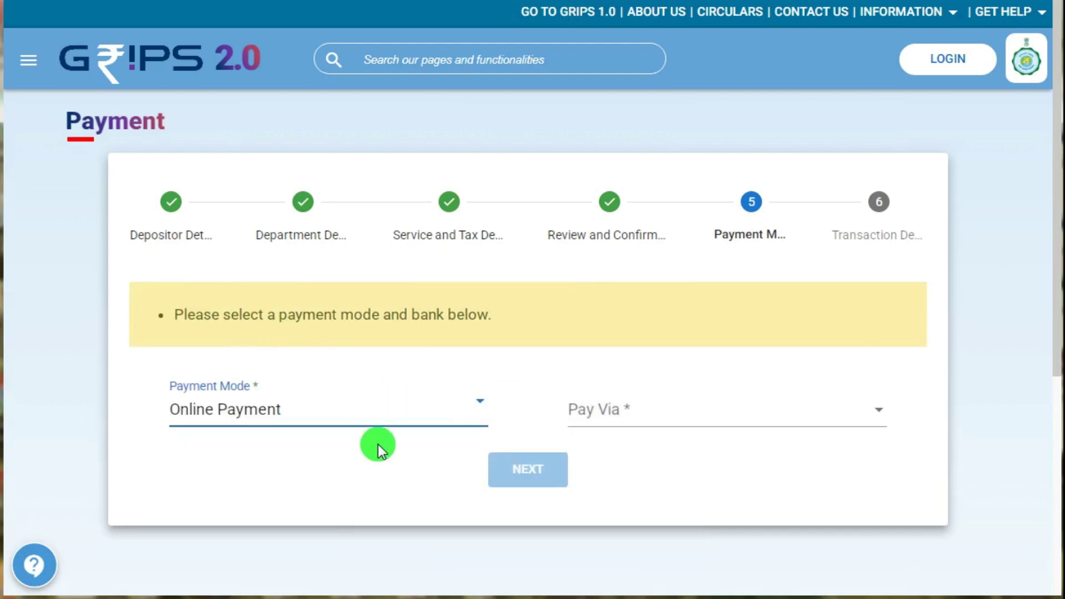
click(676, 416)
click(676, 416)
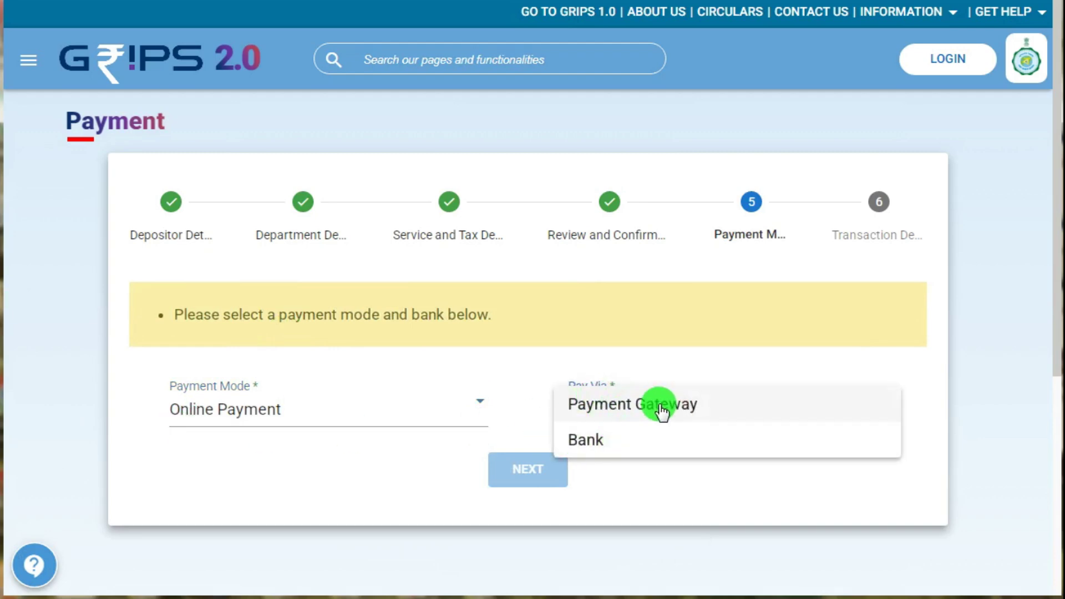
click(660, 409)
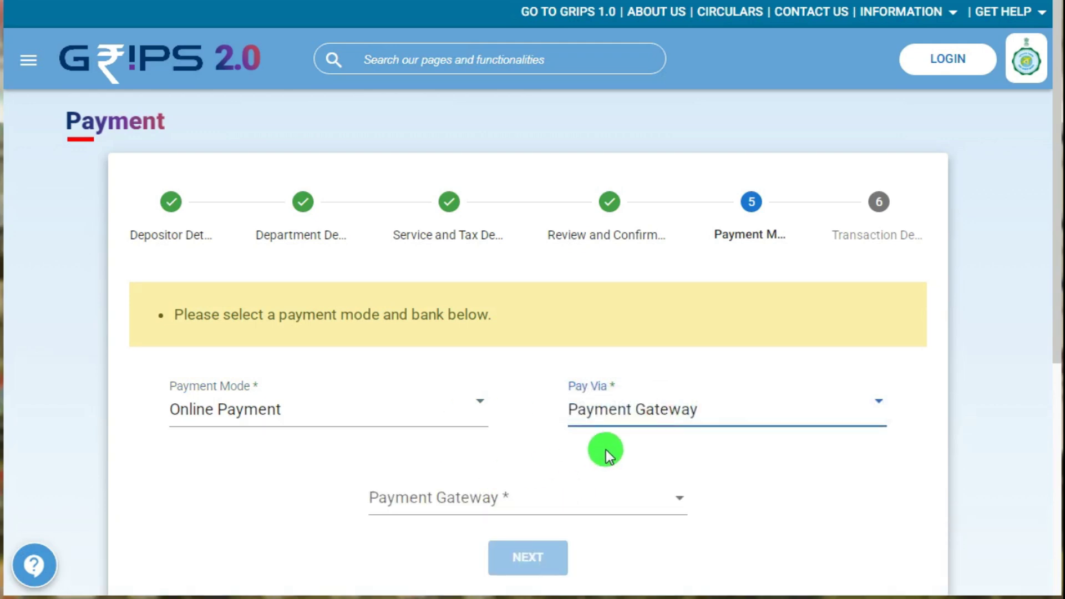
click(581, 507)
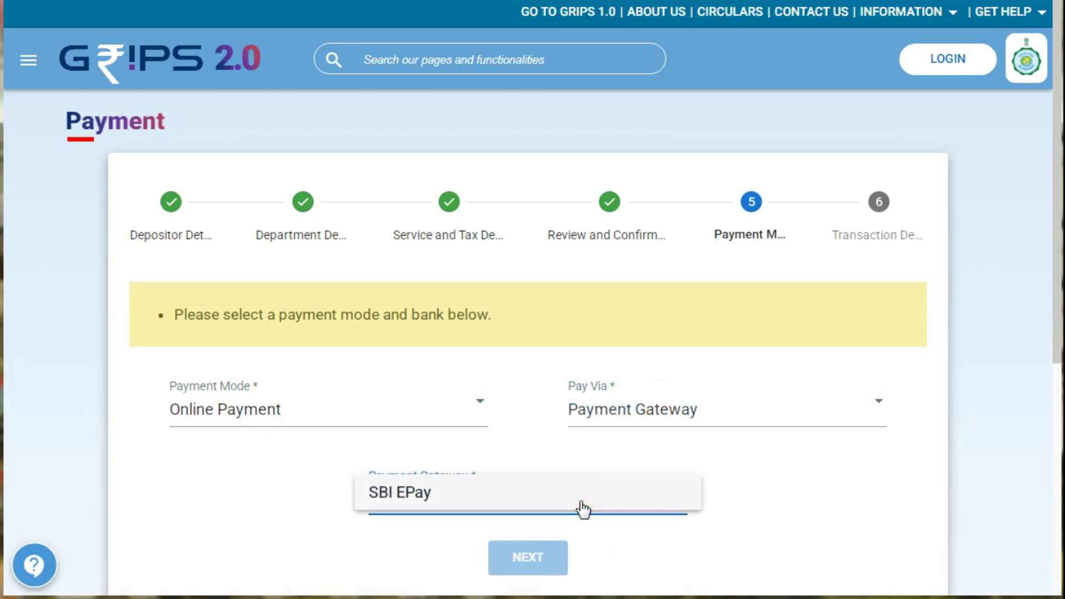
click(435, 507)
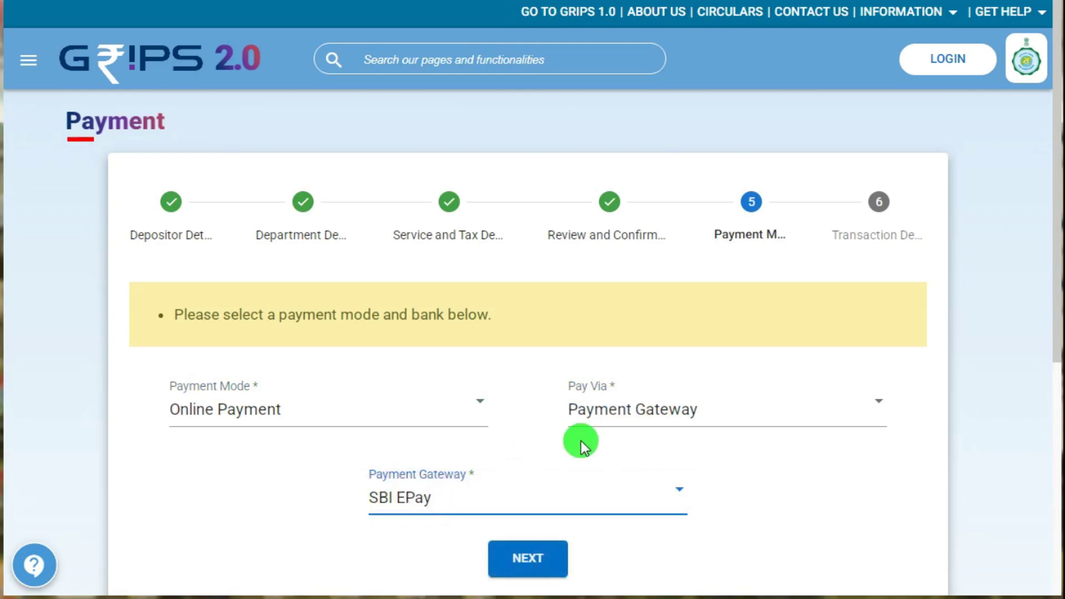
Generate the GRIPS Payment ID and GRN, and copy the GRN number.
click(528, 565)
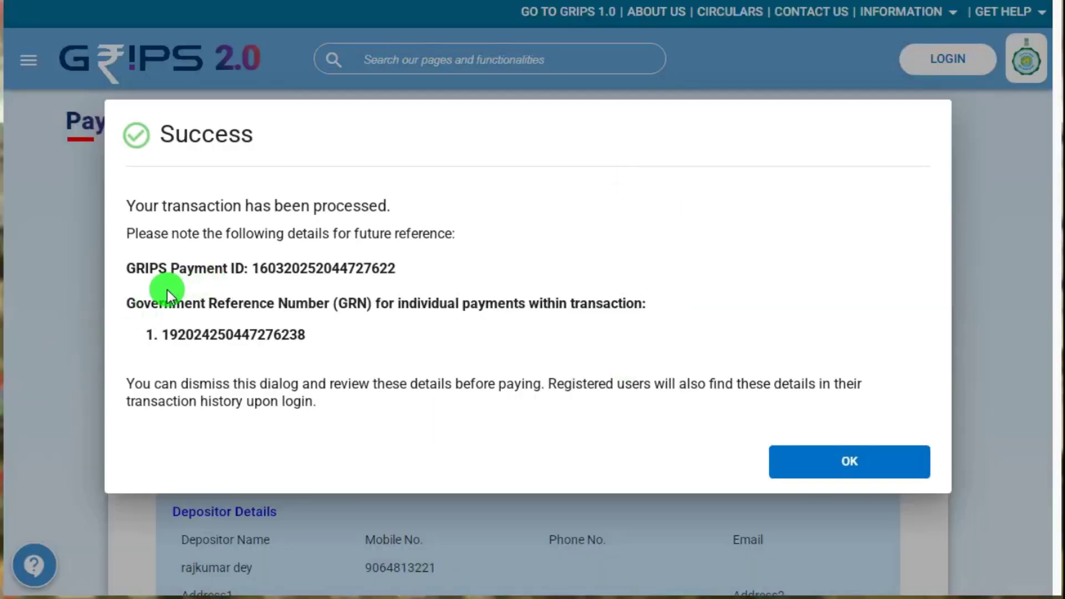
drag(253, 268, 364, 266)
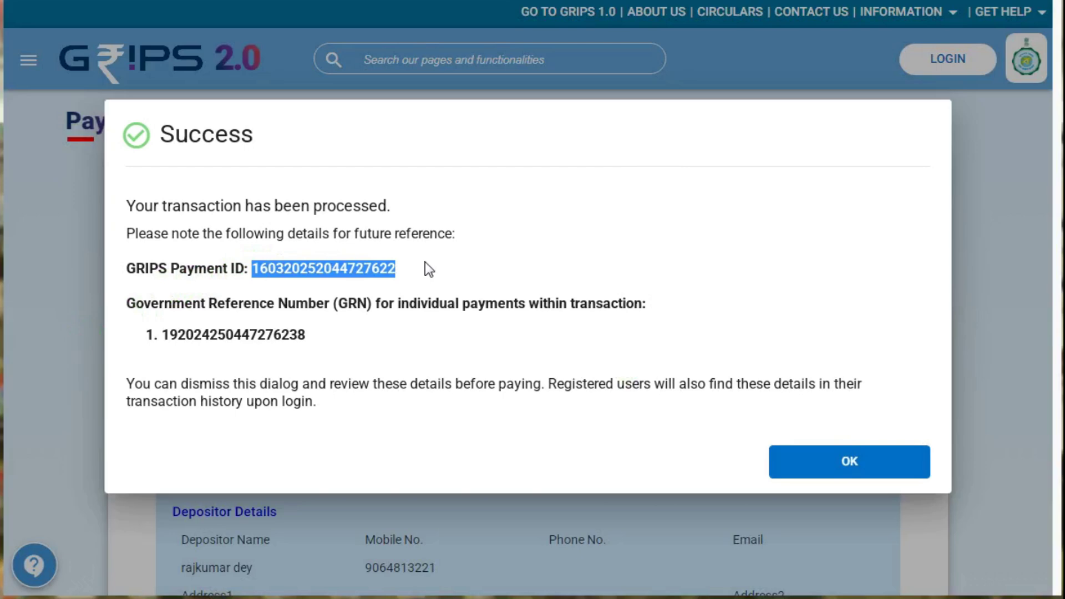
right_click(297, 279)
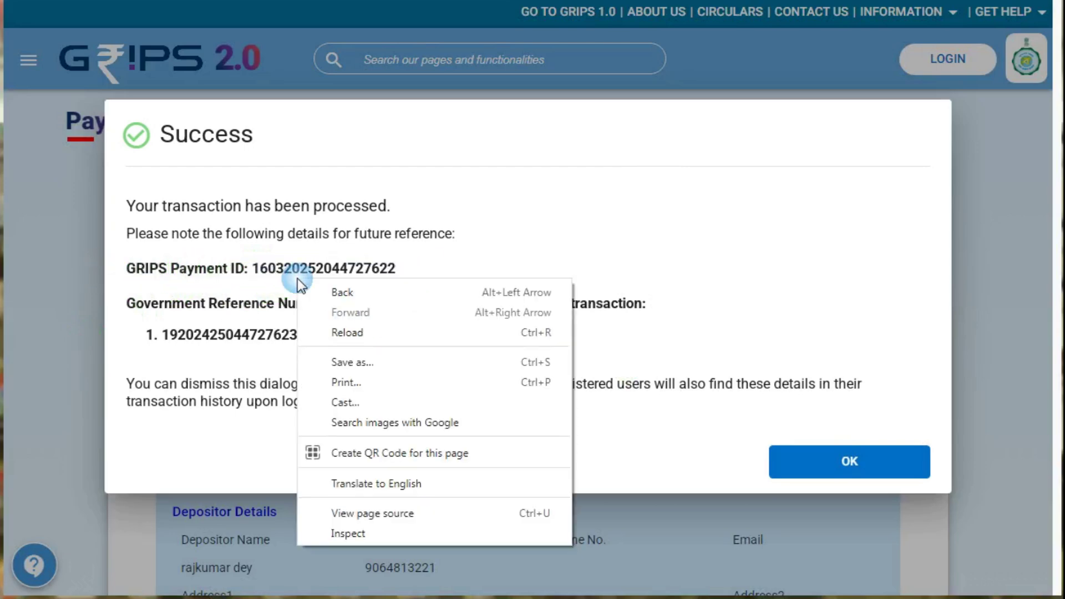
click(159, 302)
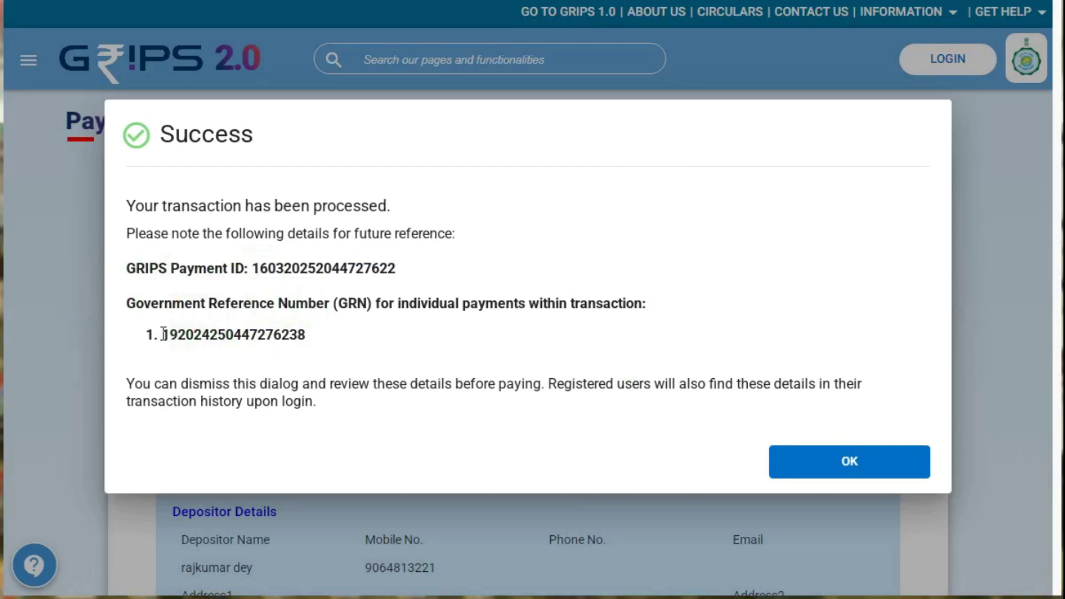
drag(164, 333, 325, 331)
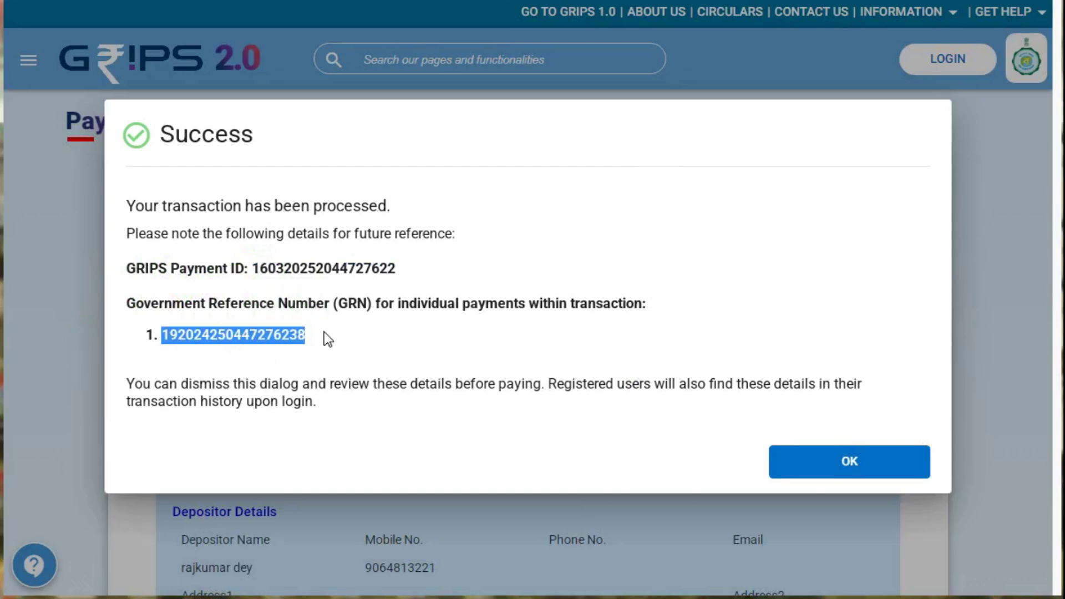
right_click(241, 334)
click(276, 349)
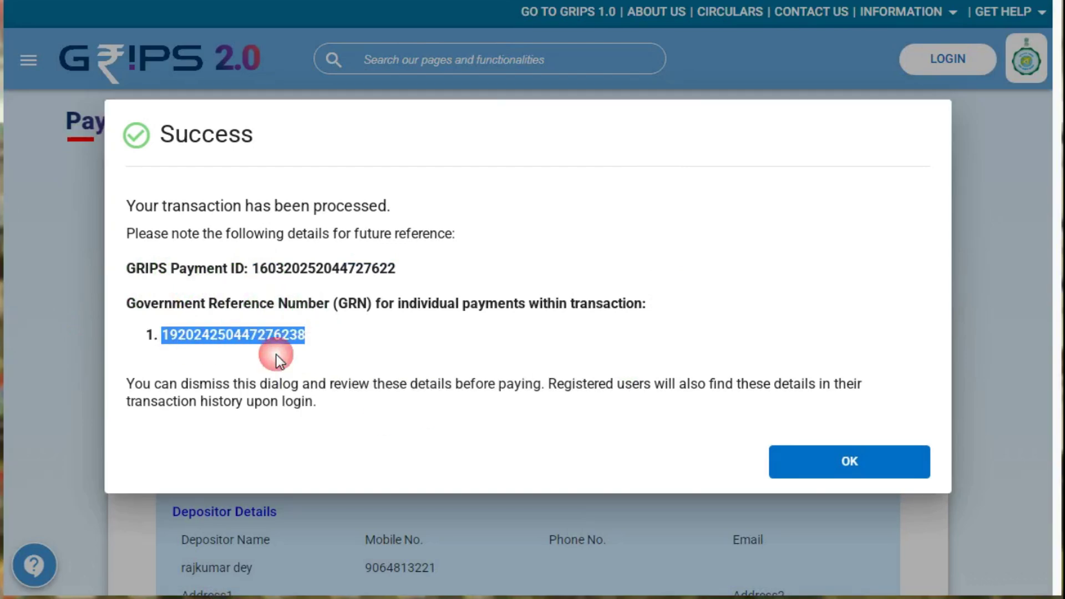
Dismiss the success message and proceed to SBI ePay to pay the ₹10.00 fee.
click(840, 463)
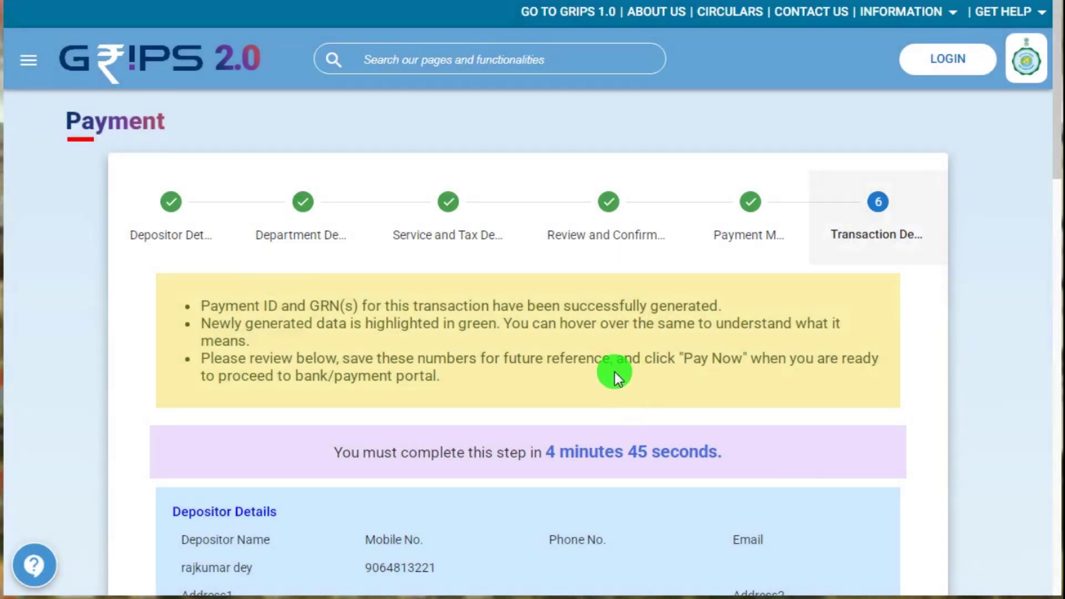
scroll(615, 372, down, 15)
scroll(635, 413, down, 1)
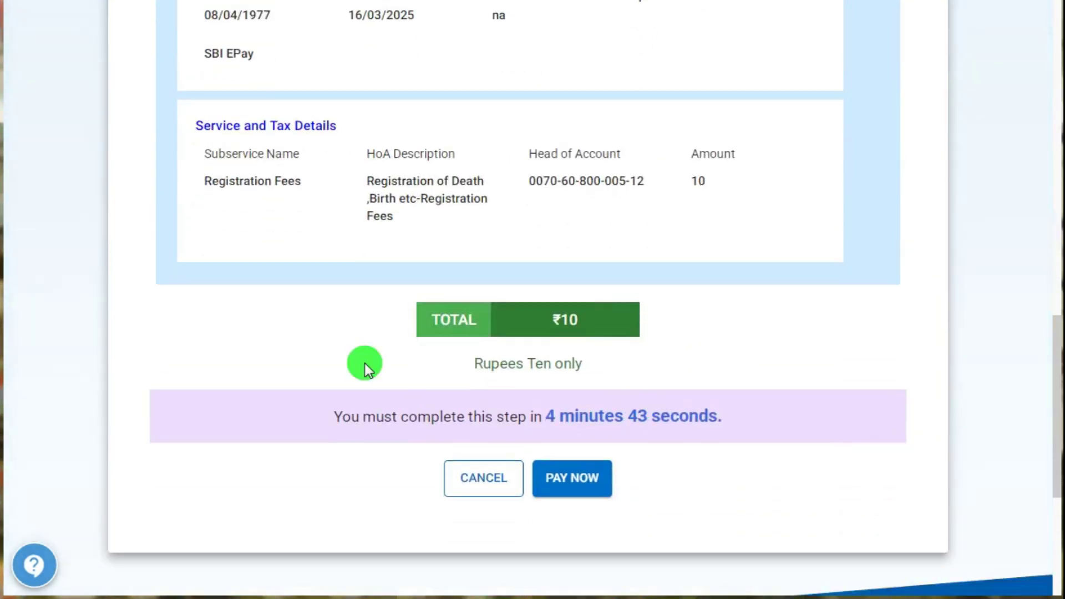
click(580, 479)
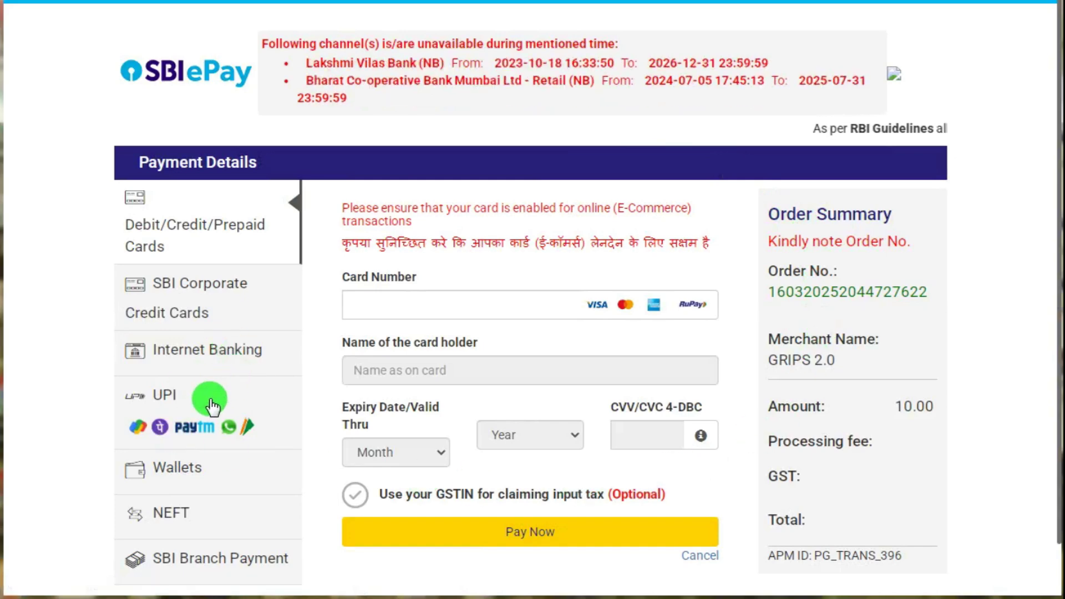
Pay by UPI using the UPI QR option to display a scannable QR code.
scroll(209, 404, down, 1)
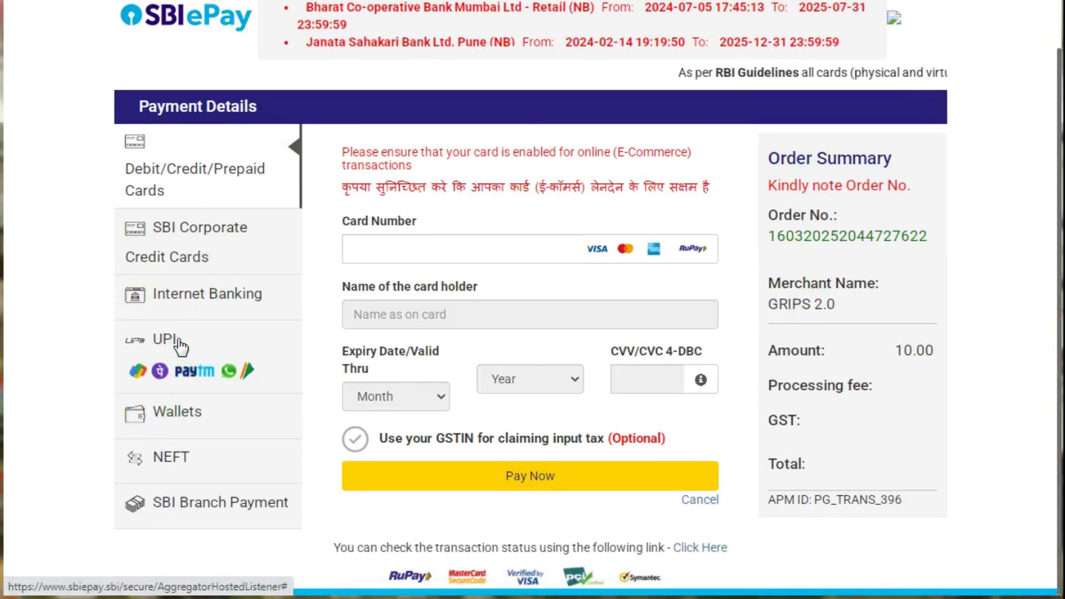
click(194, 348)
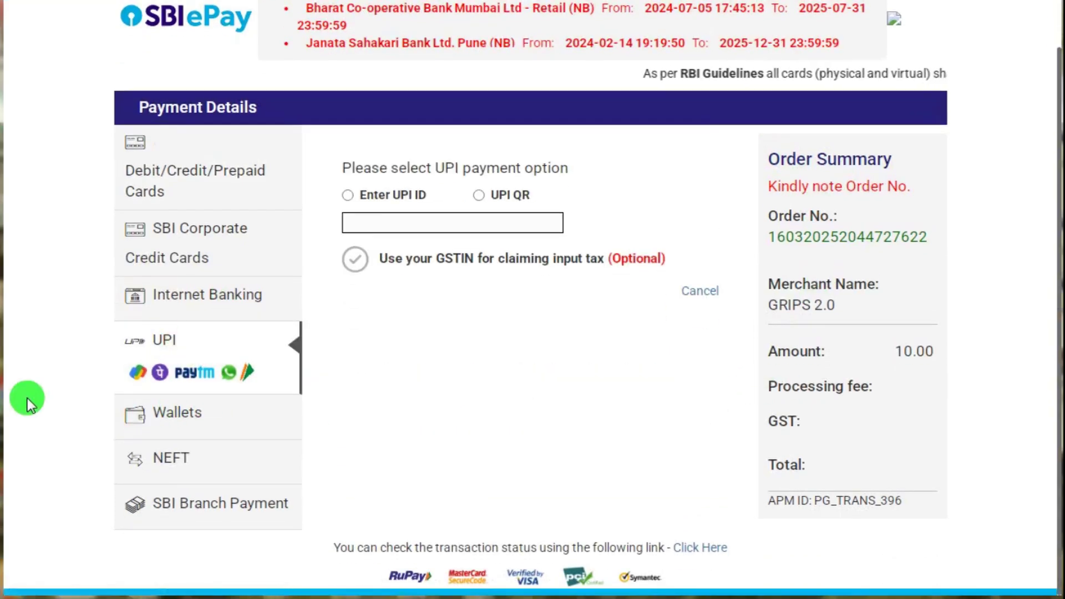
click(479, 195)
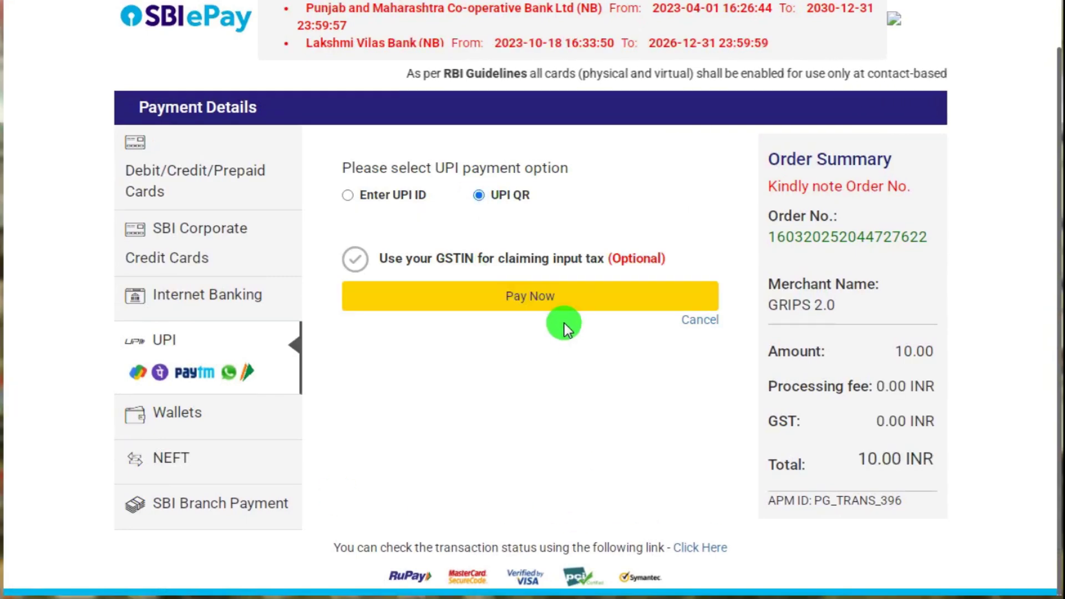
click(499, 297)
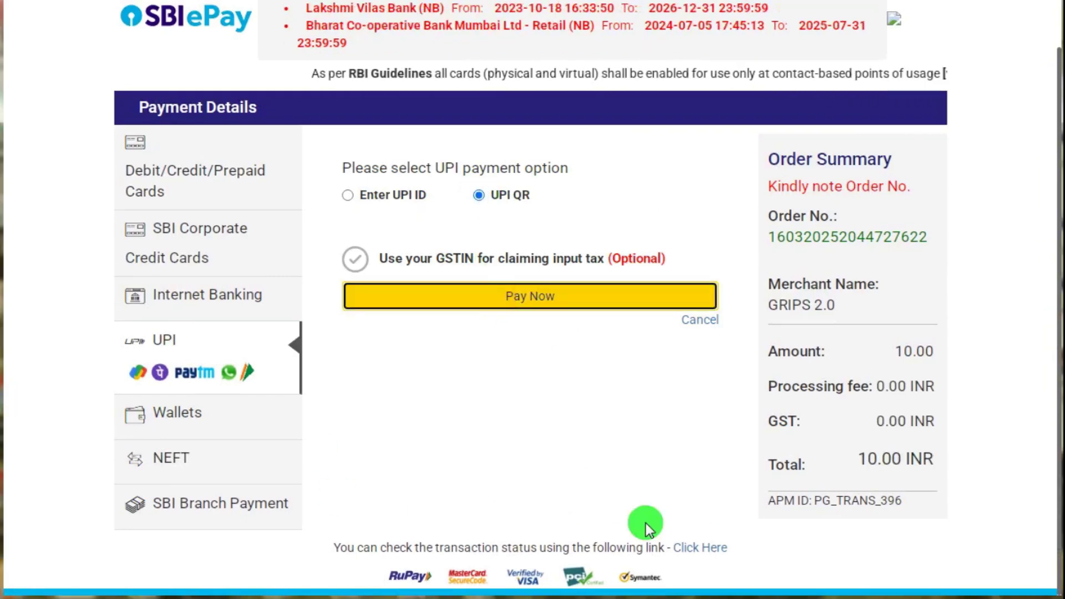
scroll(618, 352, down, 3)
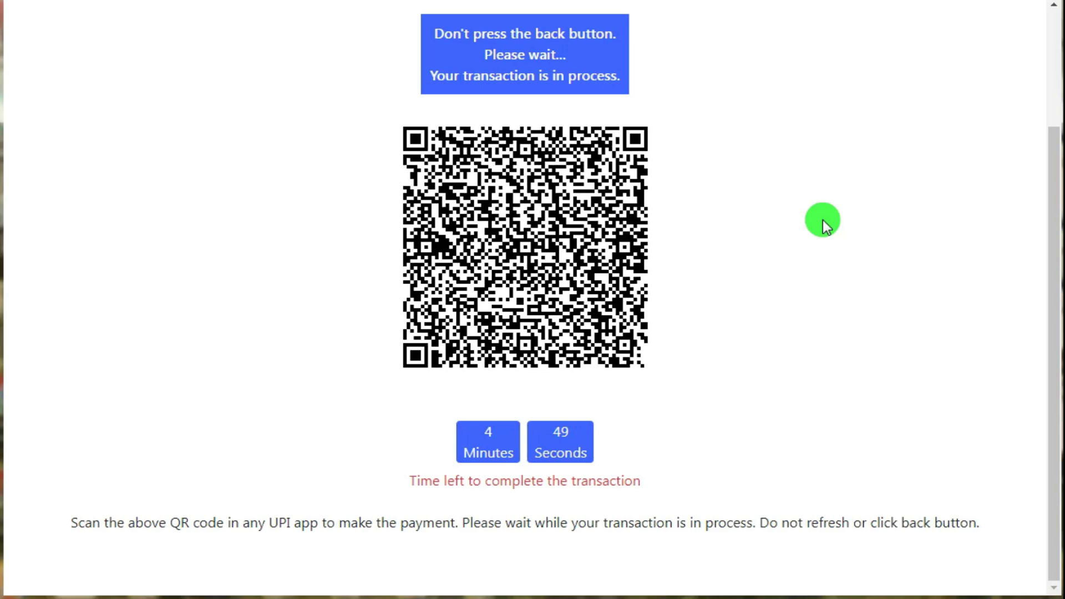
Stay on the Scan UPI QR page until the ₹10 transaction completes.
scroll(589, 281, up, 3)
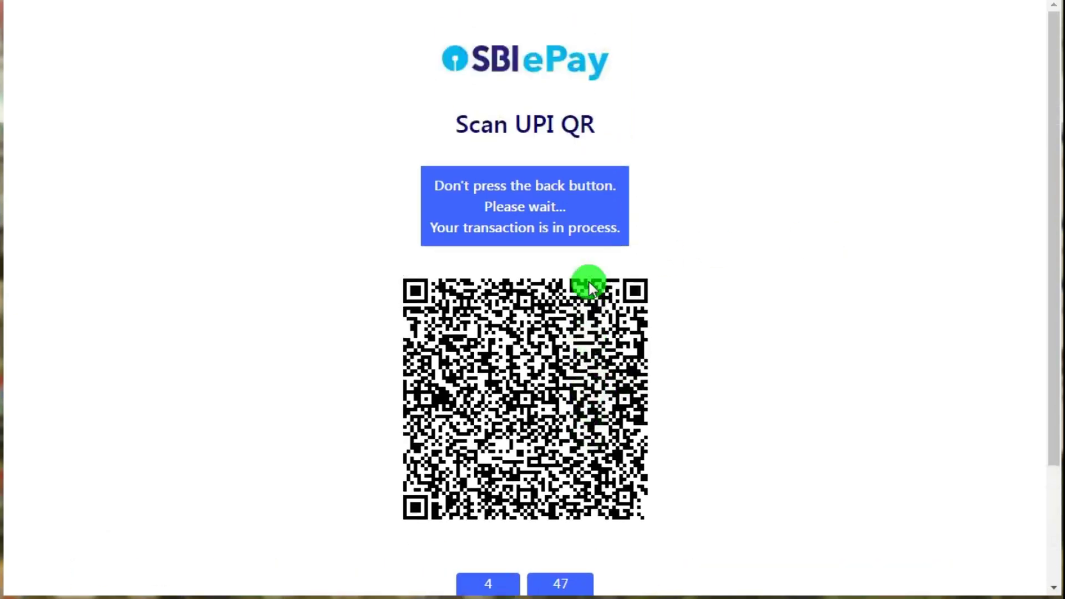
scroll(588, 282, down, 3)
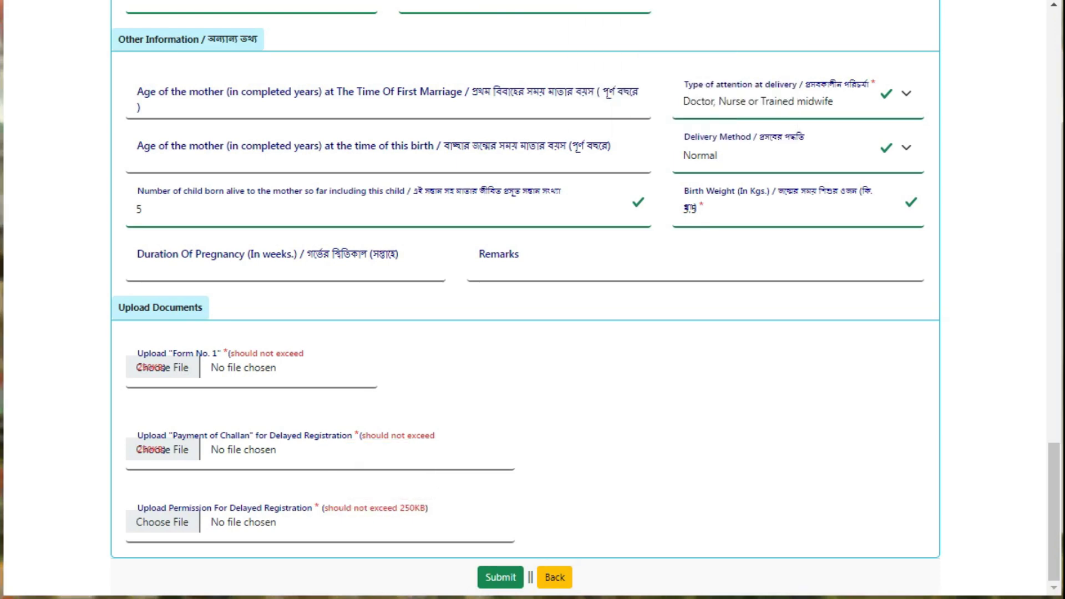
In a new Chrome tab, go to the eDistrict portal from the address-bar suggestions.
key(ctrl+t)
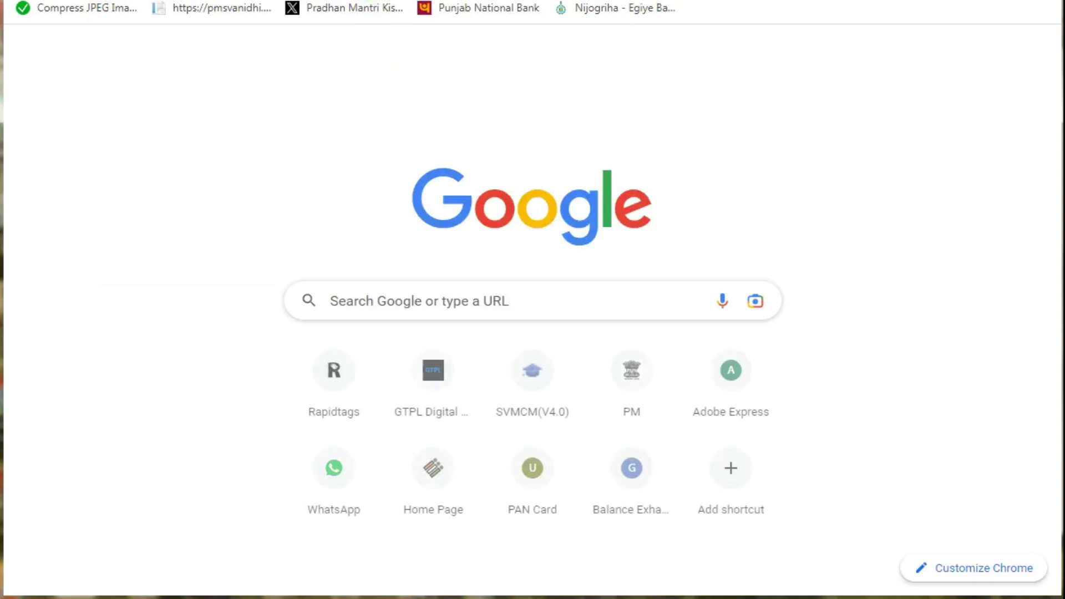
click(322, 1)
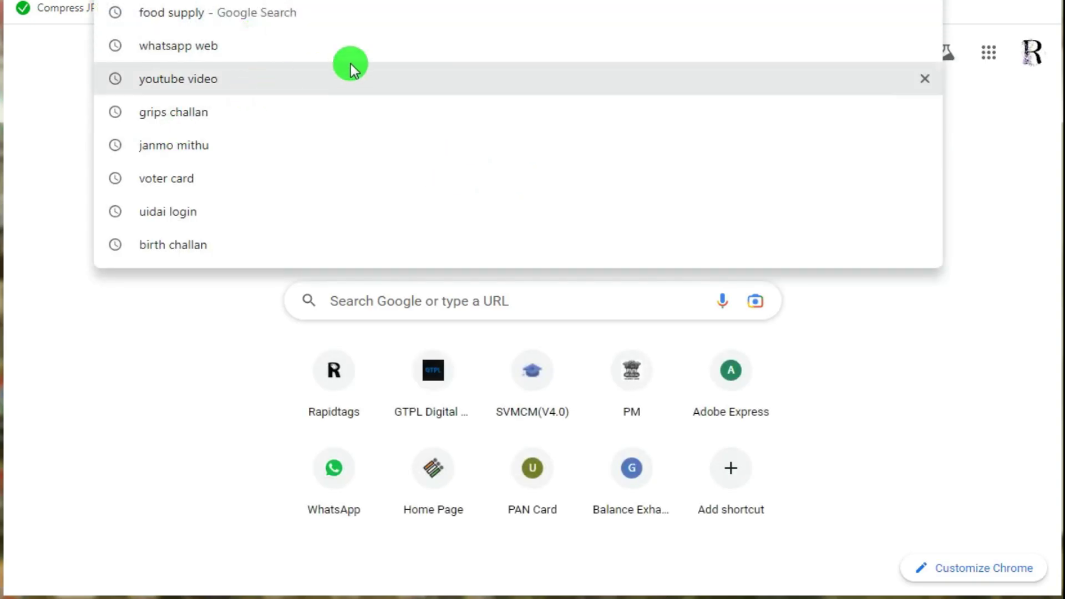
text(e)
click(272, 5)
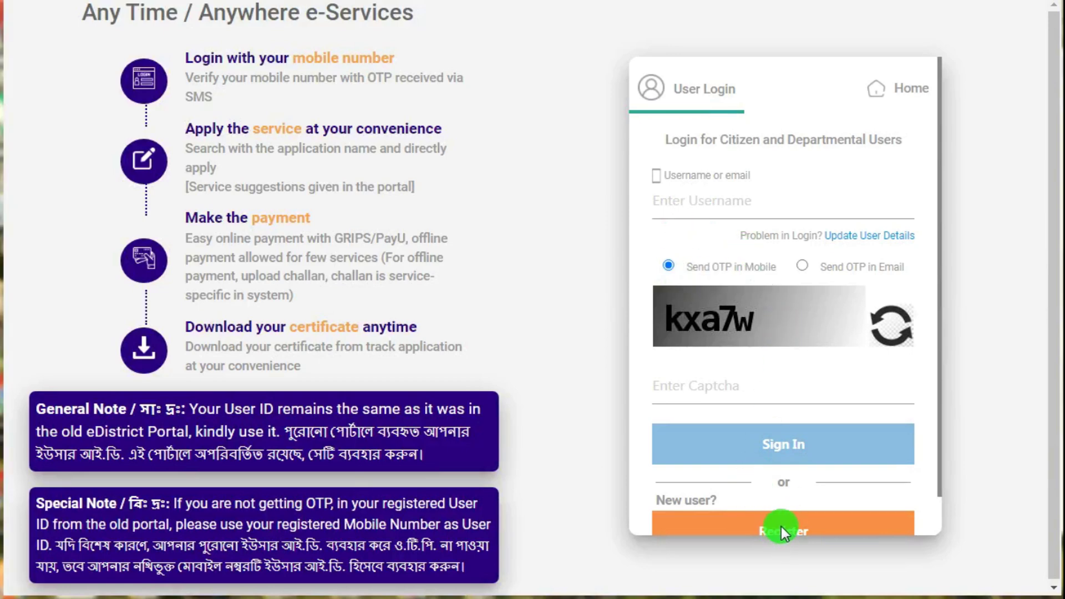
Submit the one-time password to sign in and reach the applications dashboard.
scroll(817, 500, down, 1)
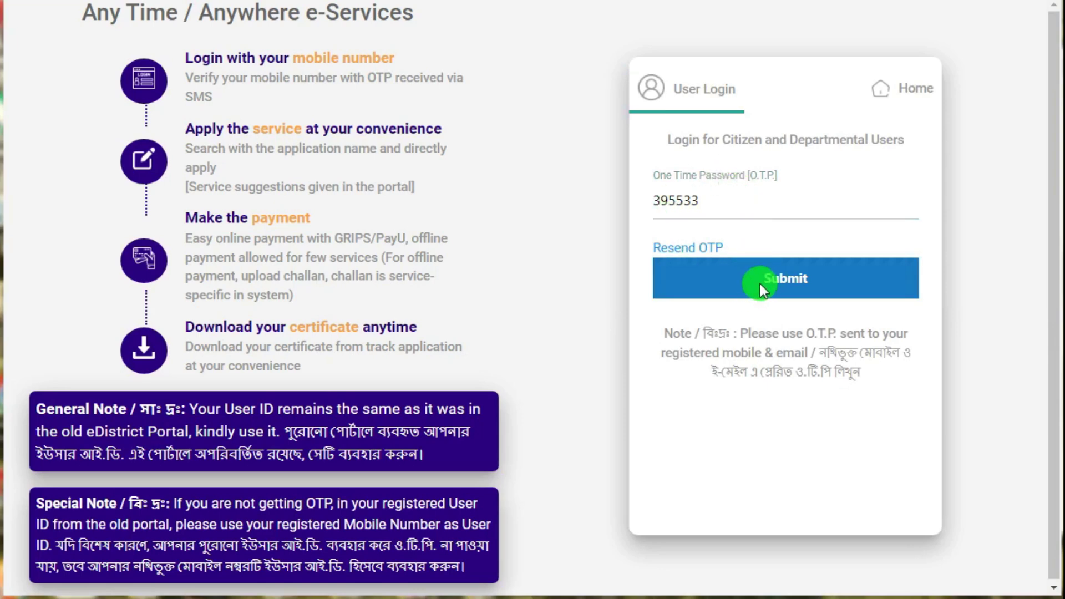
click(759, 282)
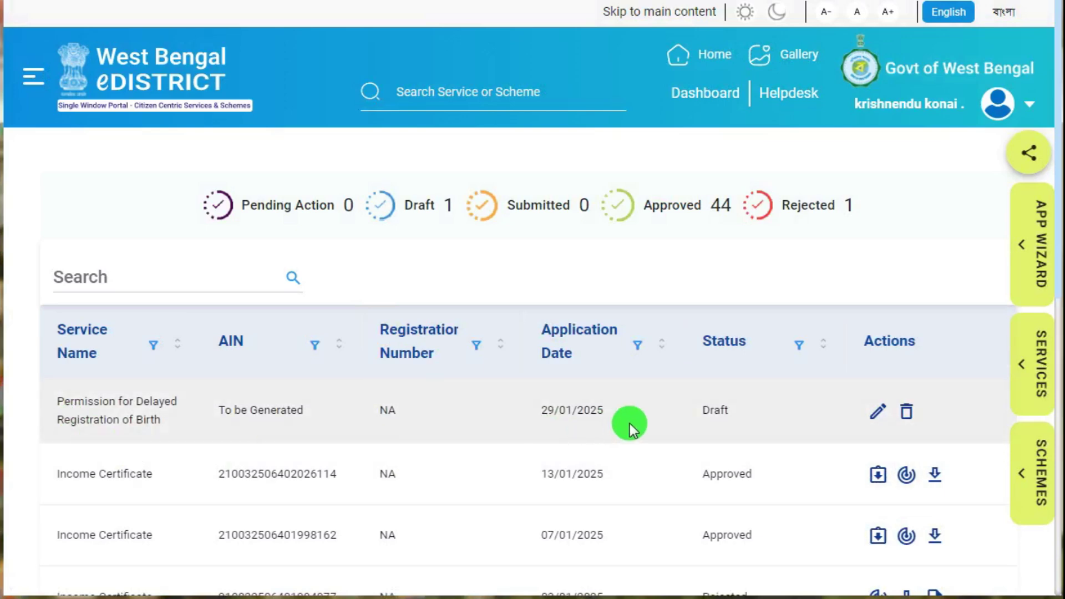
Choose Permission for Delayed Registration of Birth under Services > Certificates, getting the already-in-draft alert.
scroll(628, 423, down, 5)
scroll(621, 278, up, 3)
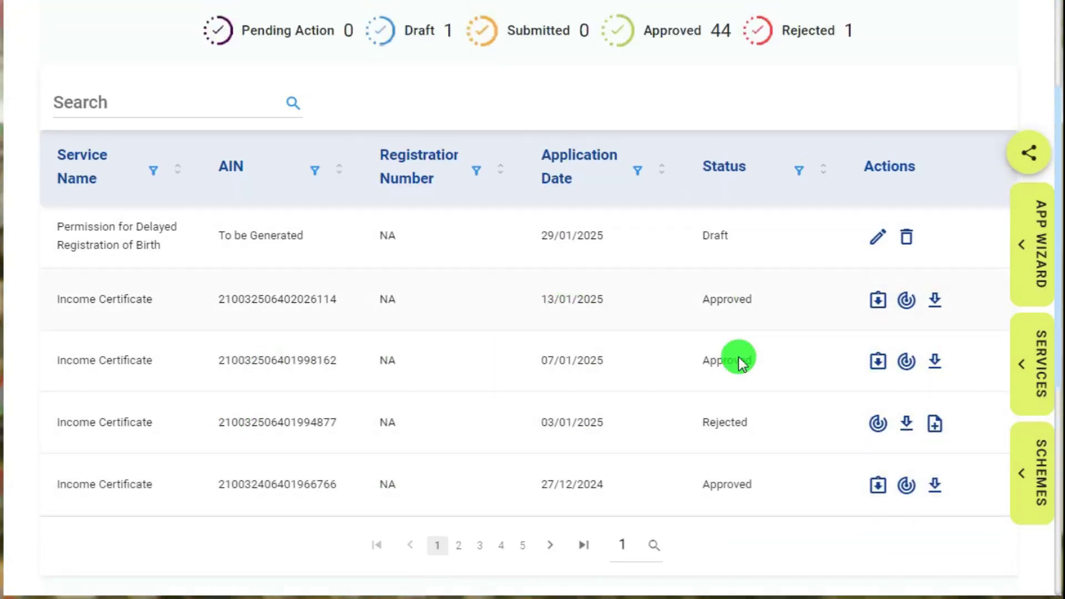
scroll(186, 428, up, 3)
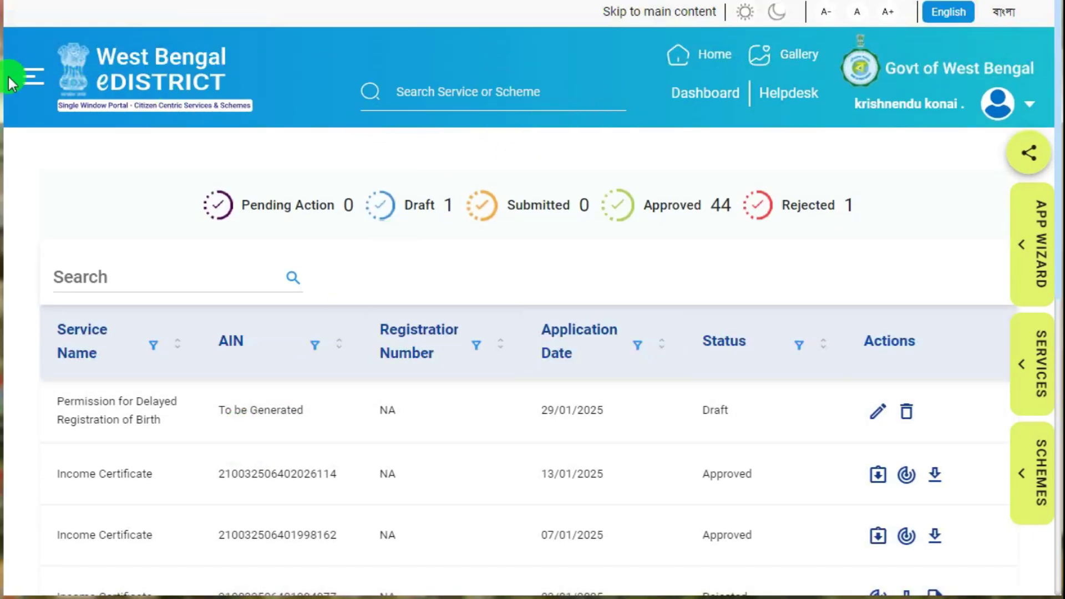
click(32, 76)
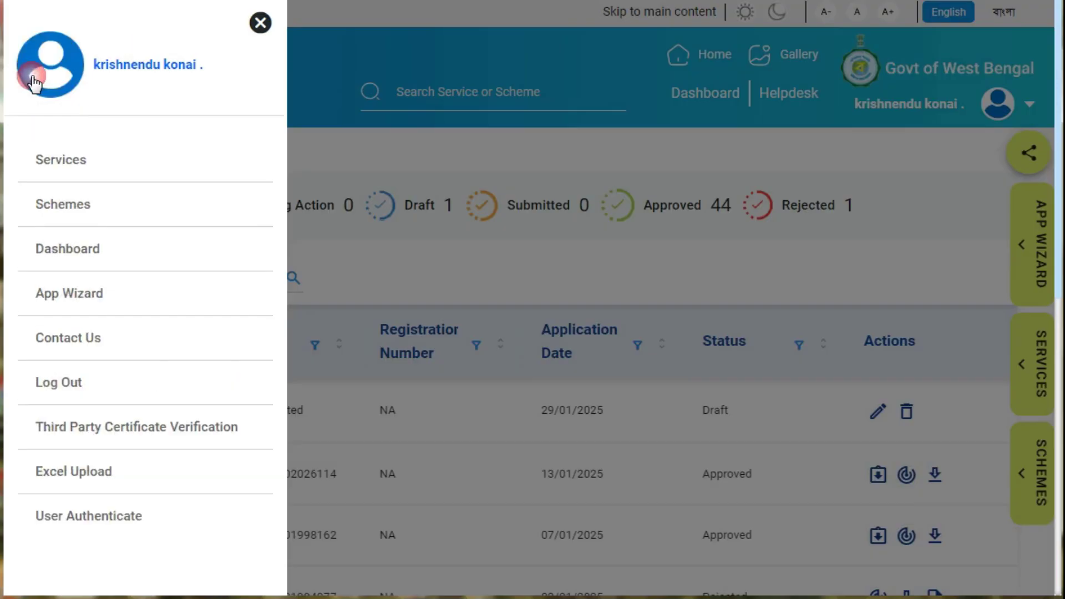
click(87, 165)
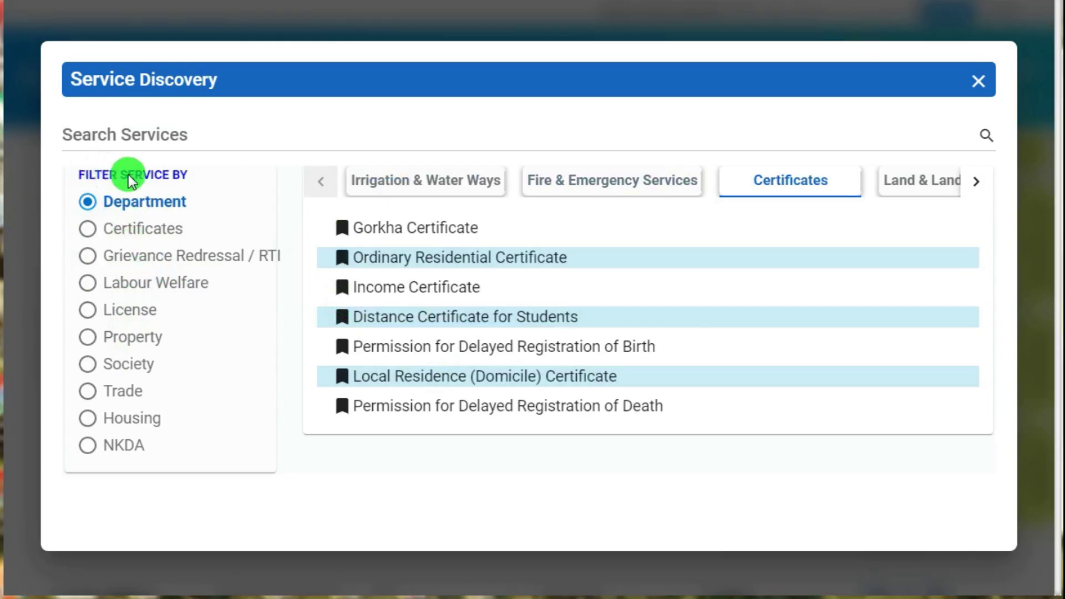
click(144, 209)
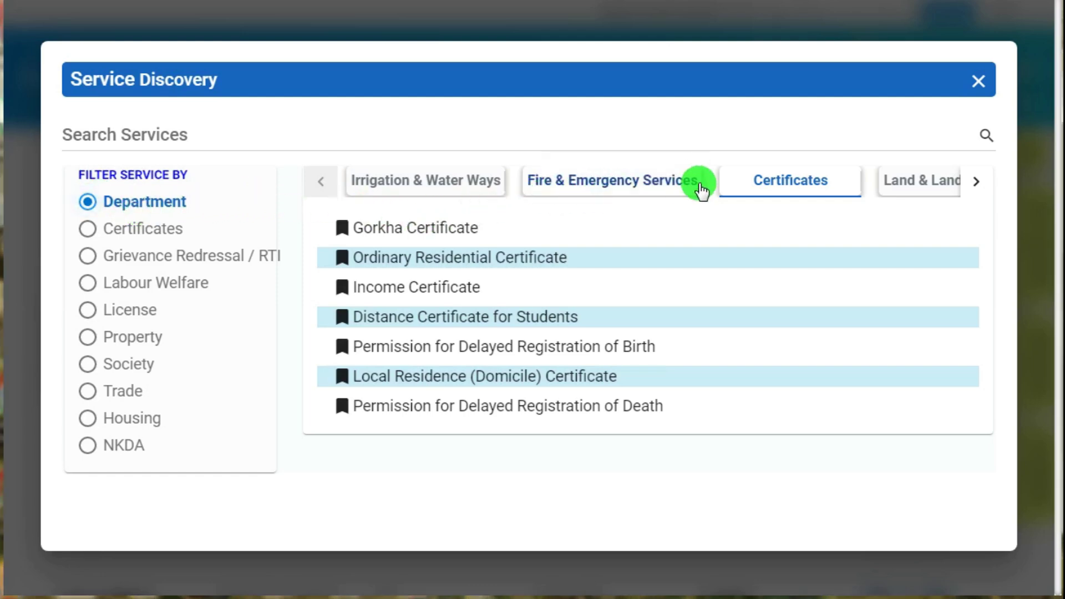
click(802, 183)
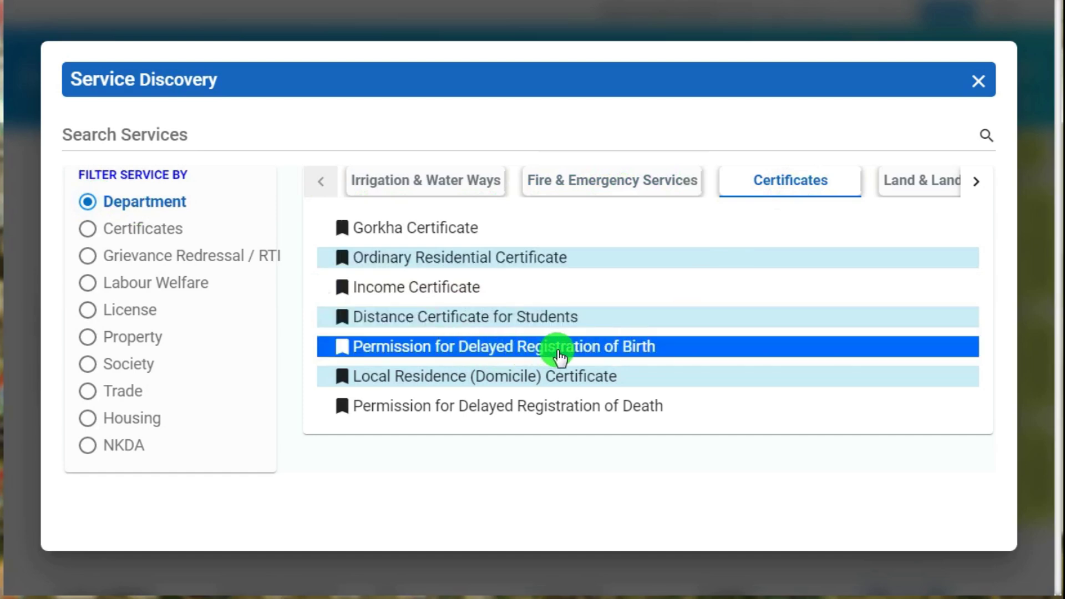
click(451, 350)
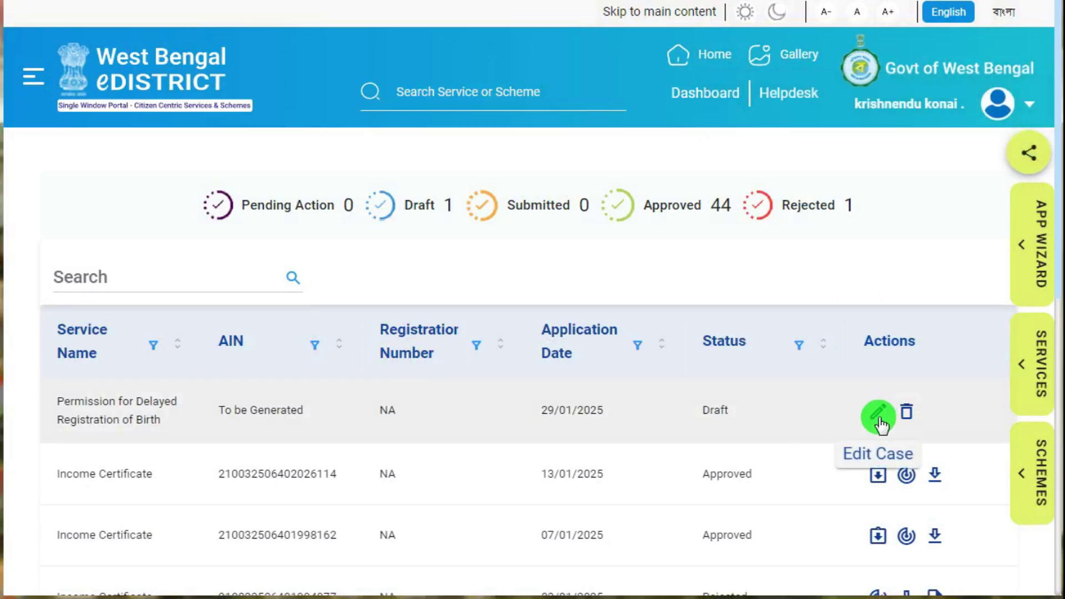
Open the delayed birth registration draft for editing and review its applicant details.
click(877, 416)
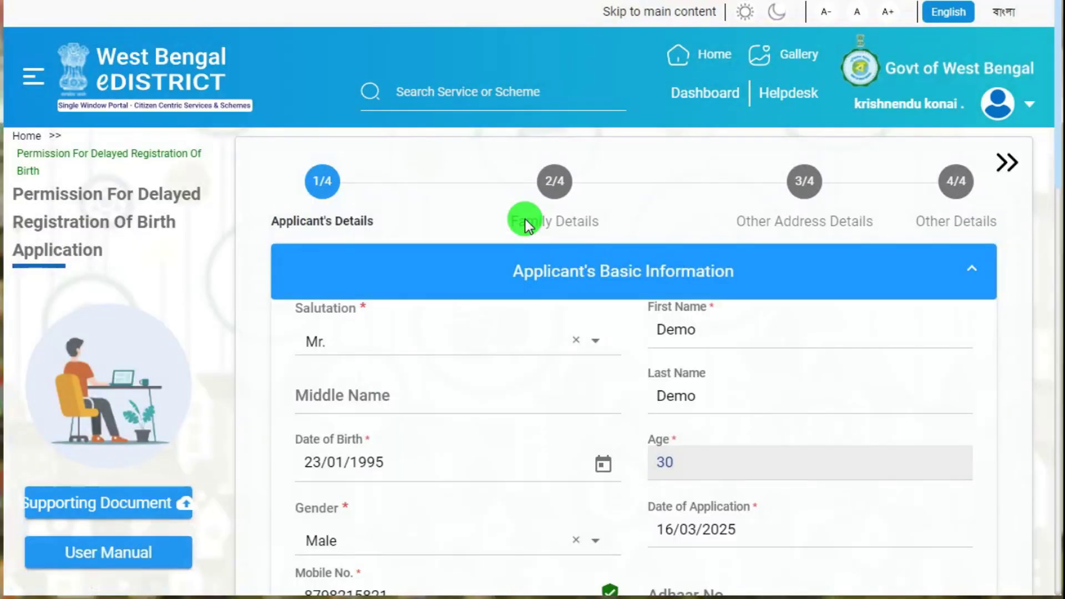
scroll(441, 344, down, 2)
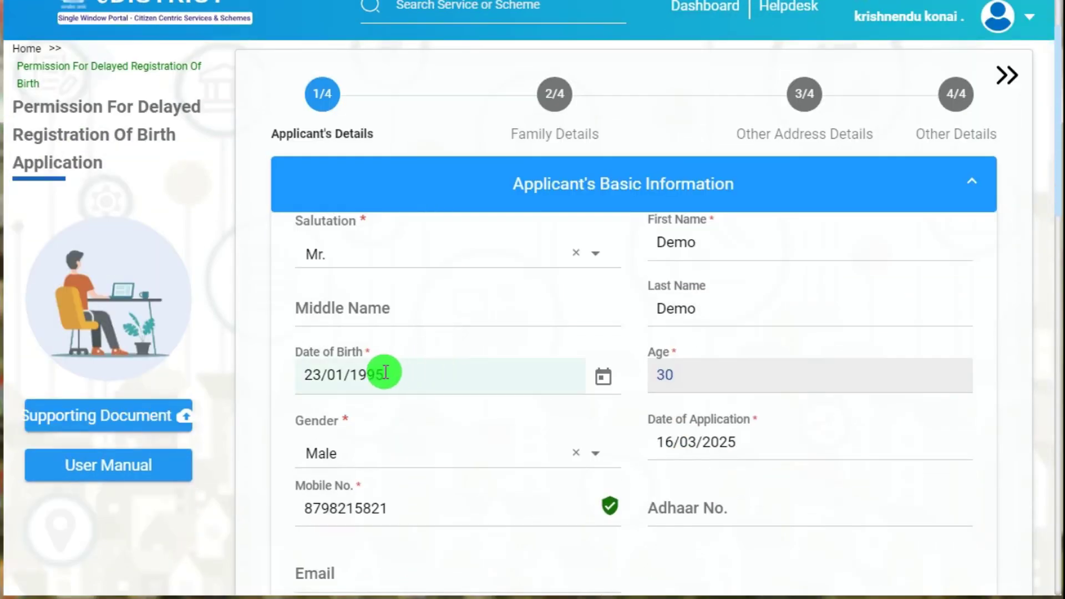
scroll(352, 311, up, 2)
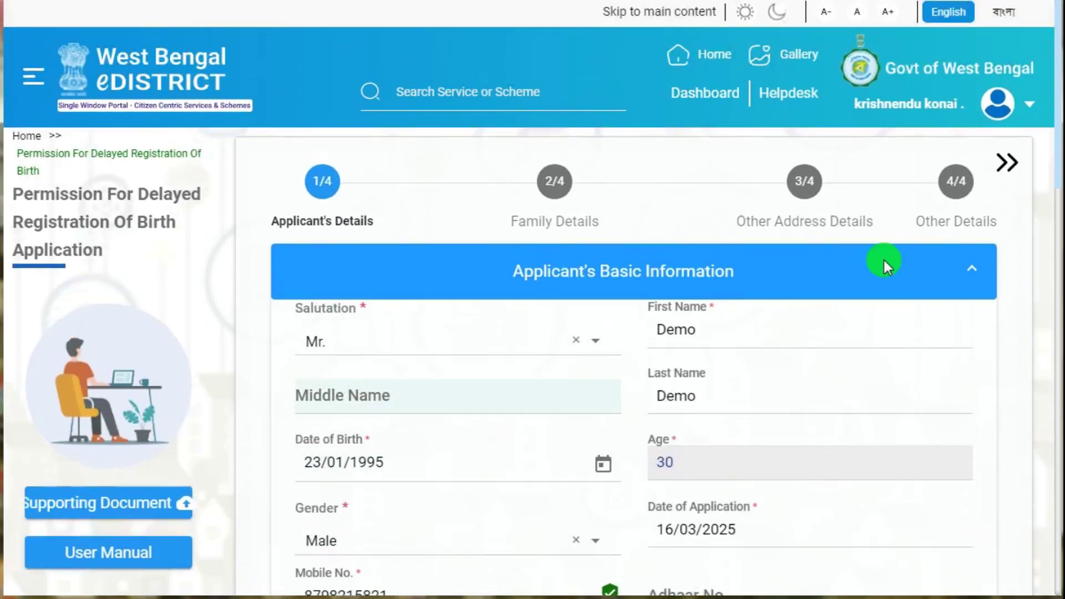
scroll(632, 344, down, 3)
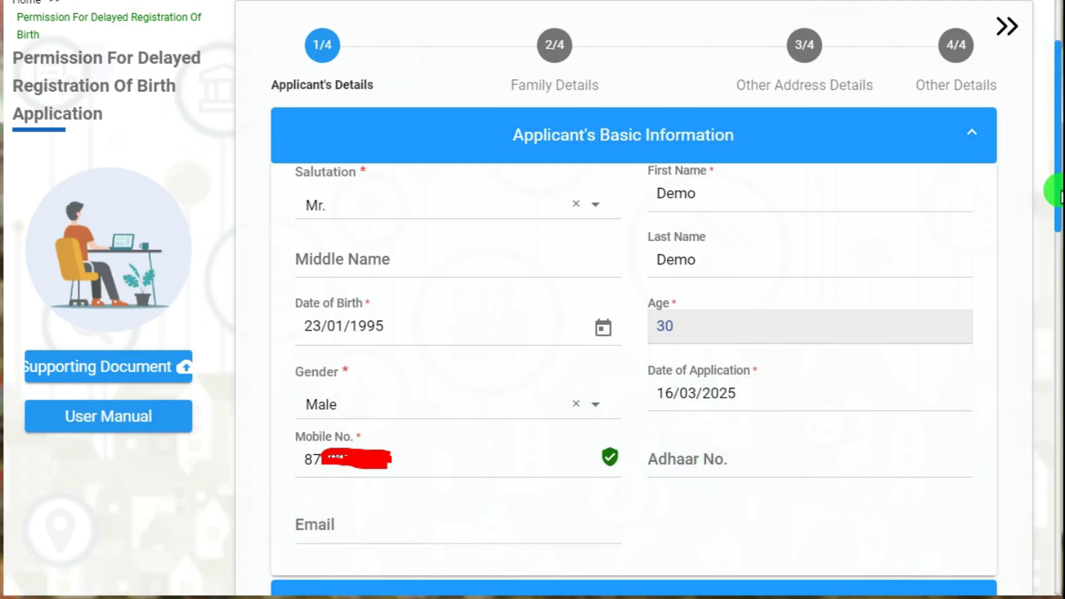
drag(1051, 209, 1053, 379)
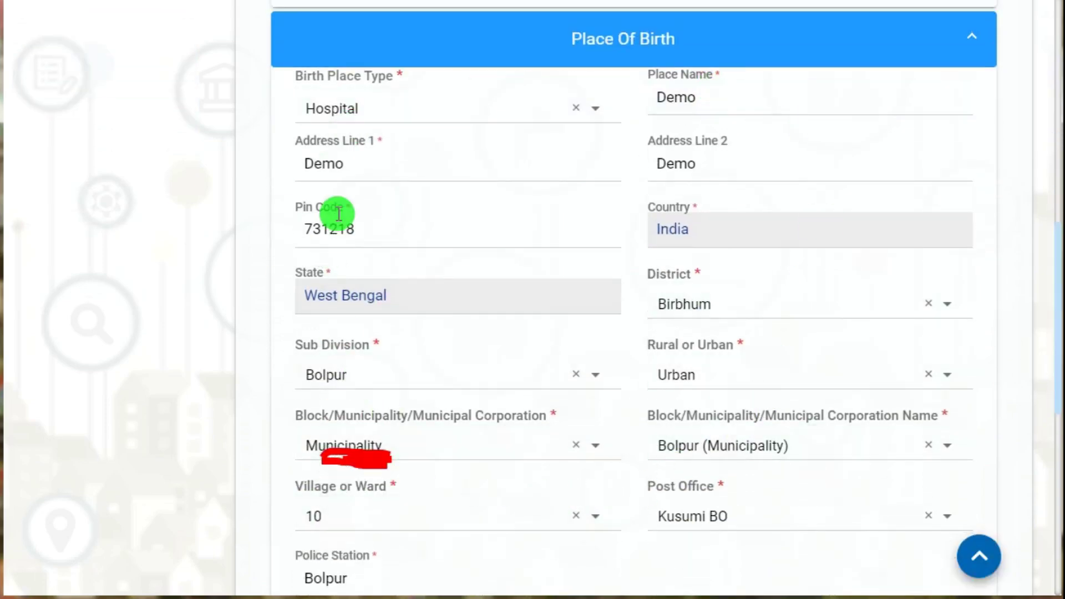
Keep Hospital as the Birth Place Type, leaving Birbhum, Bolpur Municipality, ward 10 filled.
click(397, 107)
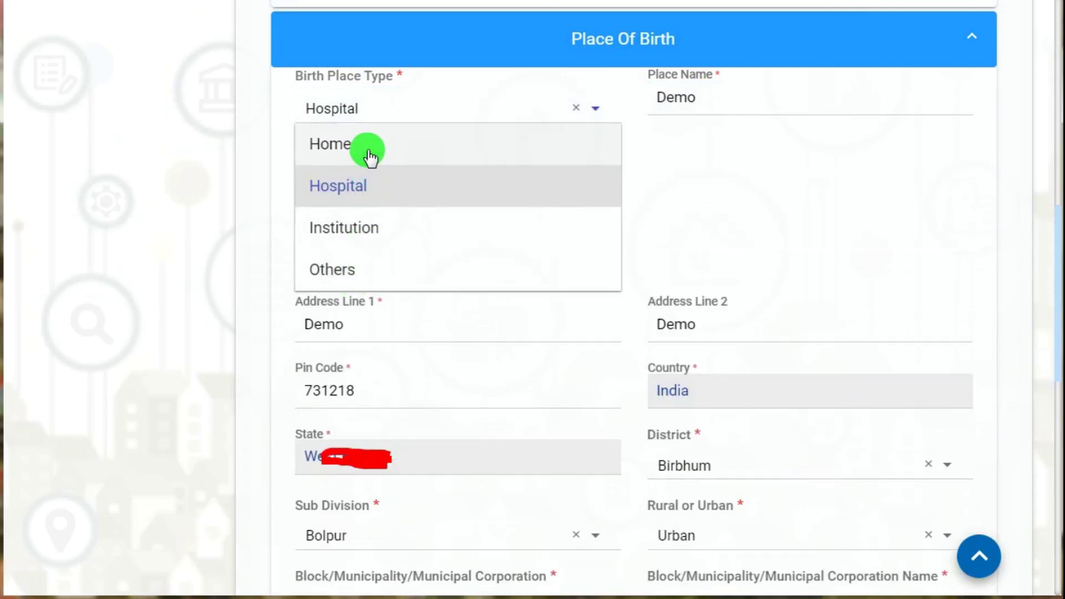
click(373, 183)
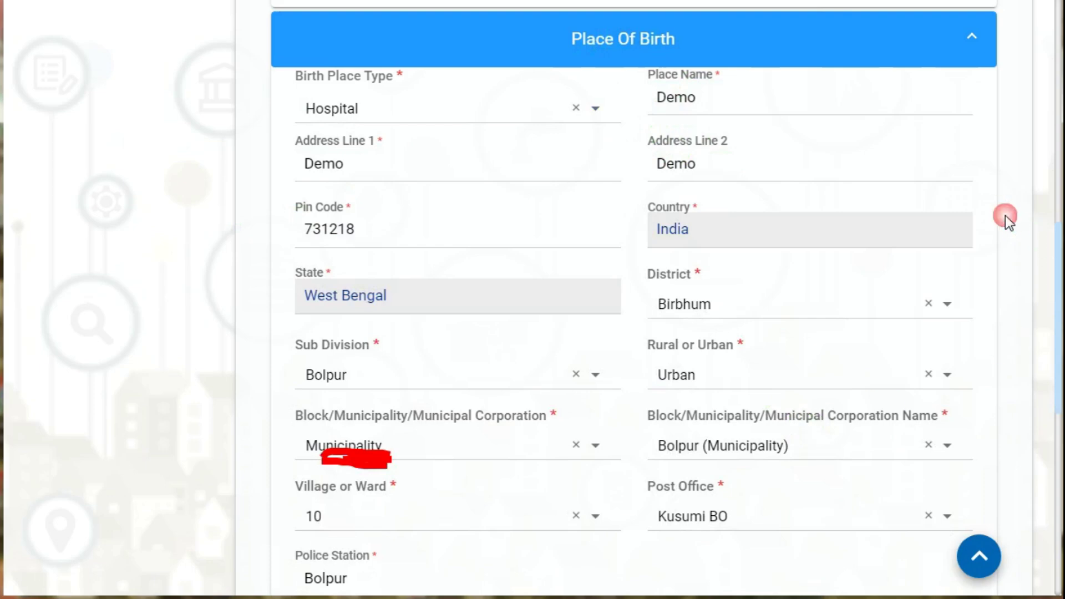
scroll(858, 263, down, 1)
scroll(857, 263, down, 5)
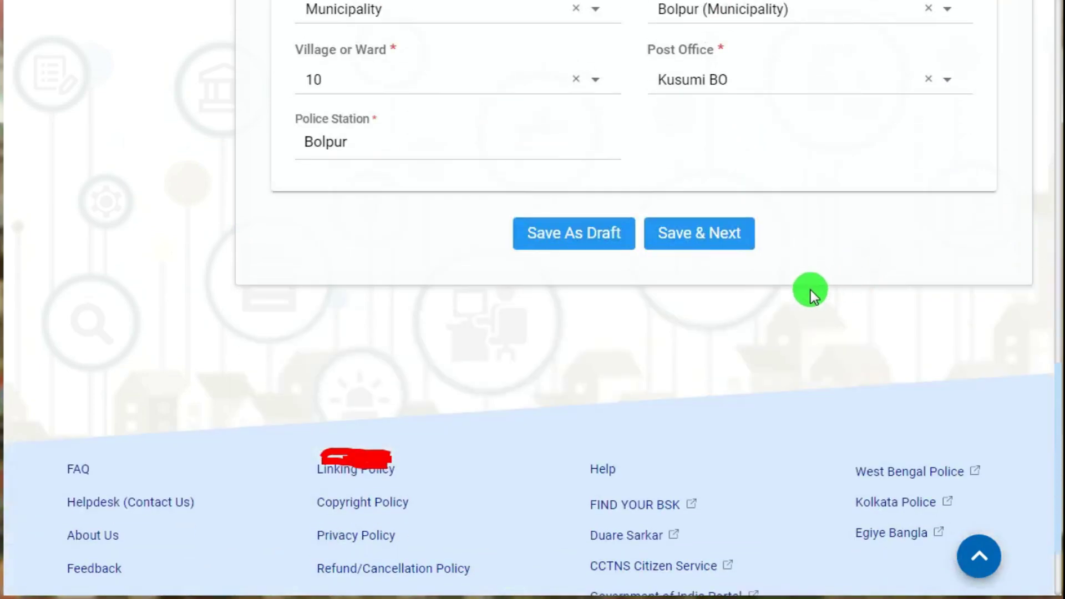
Review the child, father and mother details and save them to reach step 3/4.
click(696, 236)
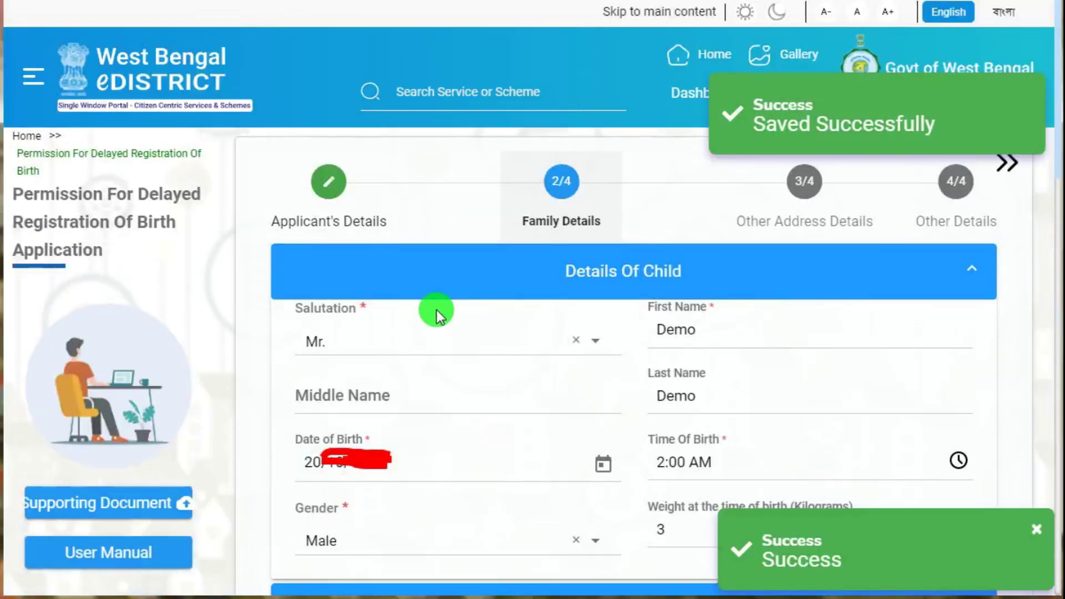
scroll(542, 309, down, 8)
scroll(541, 310, down, 2)
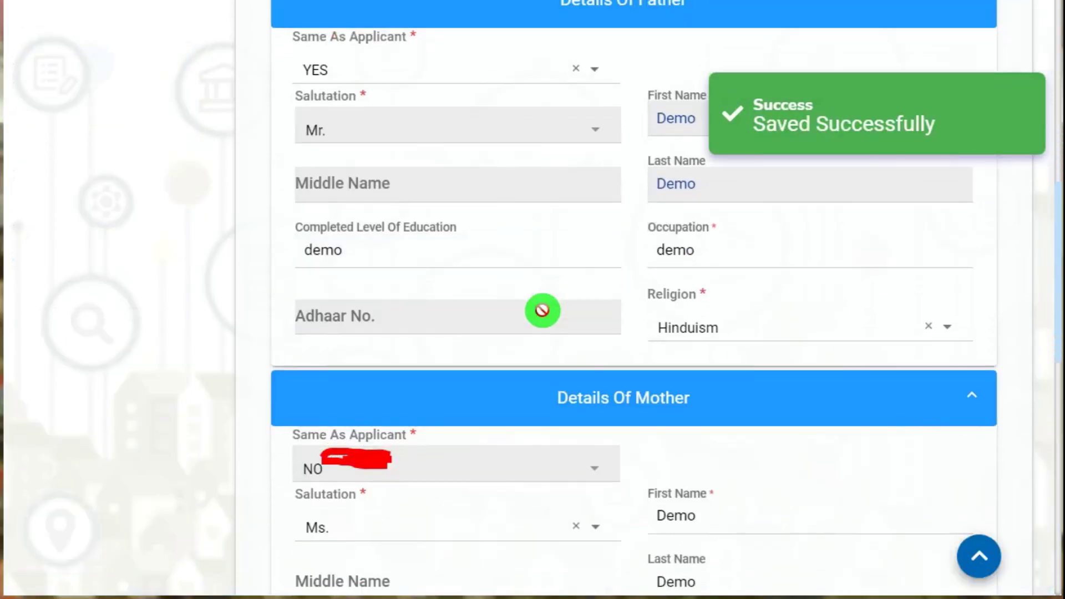
scroll(542, 310, up, 2)
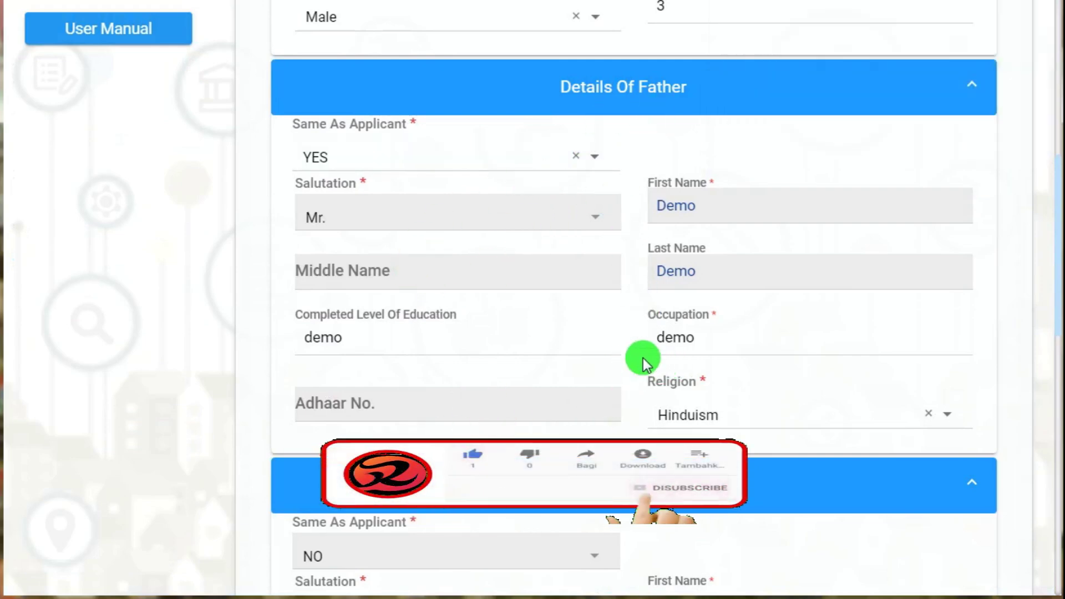
scroll(566, 412, down, 8)
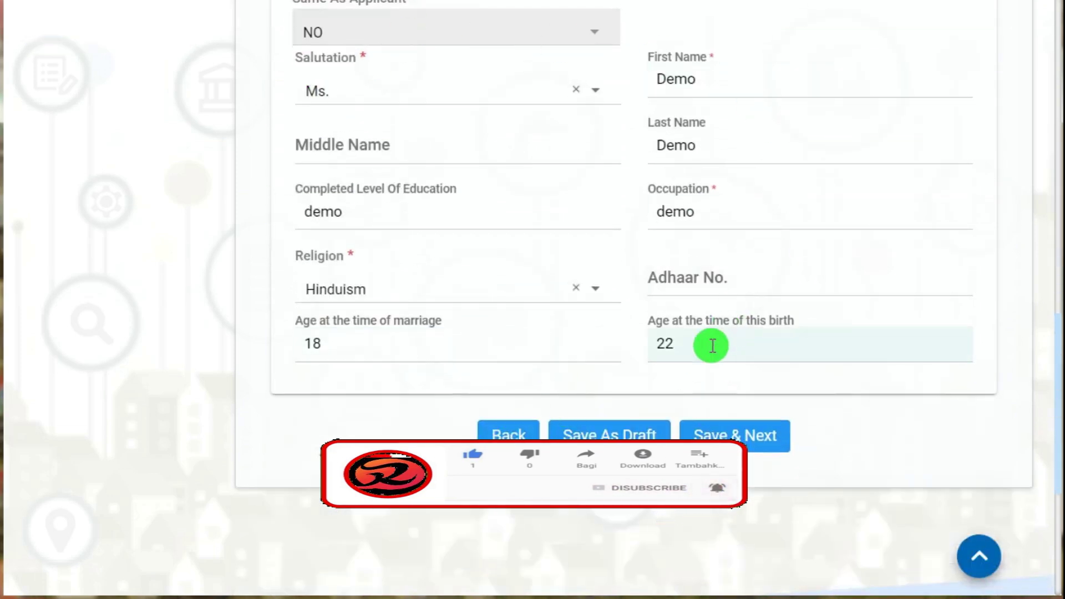
click(745, 438)
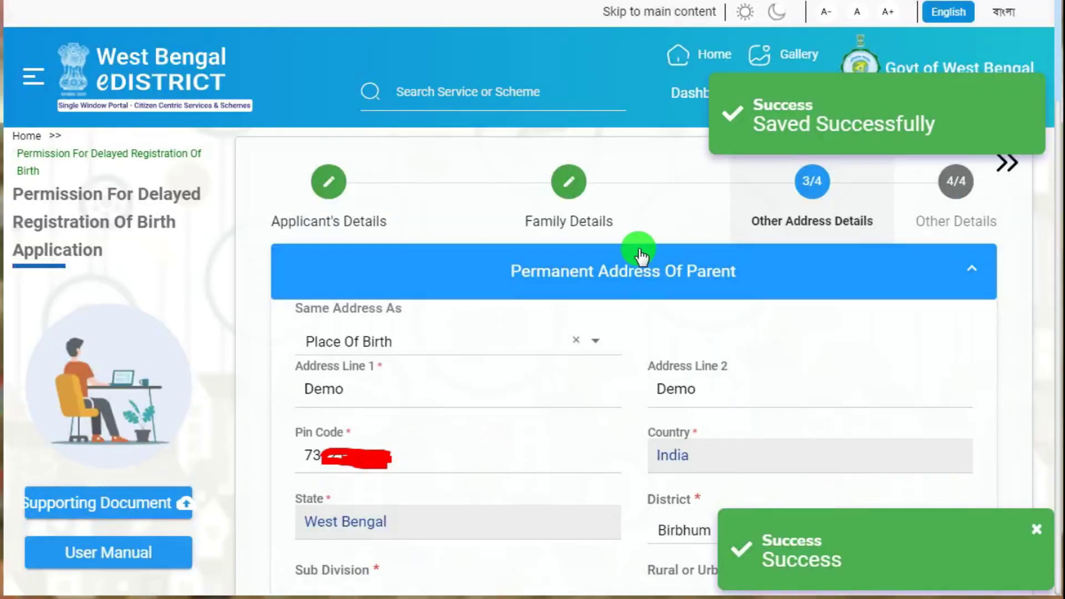
Keep Place Of Birth as the same-address source for the permanent address.
scroll(805, 227, down, 3)
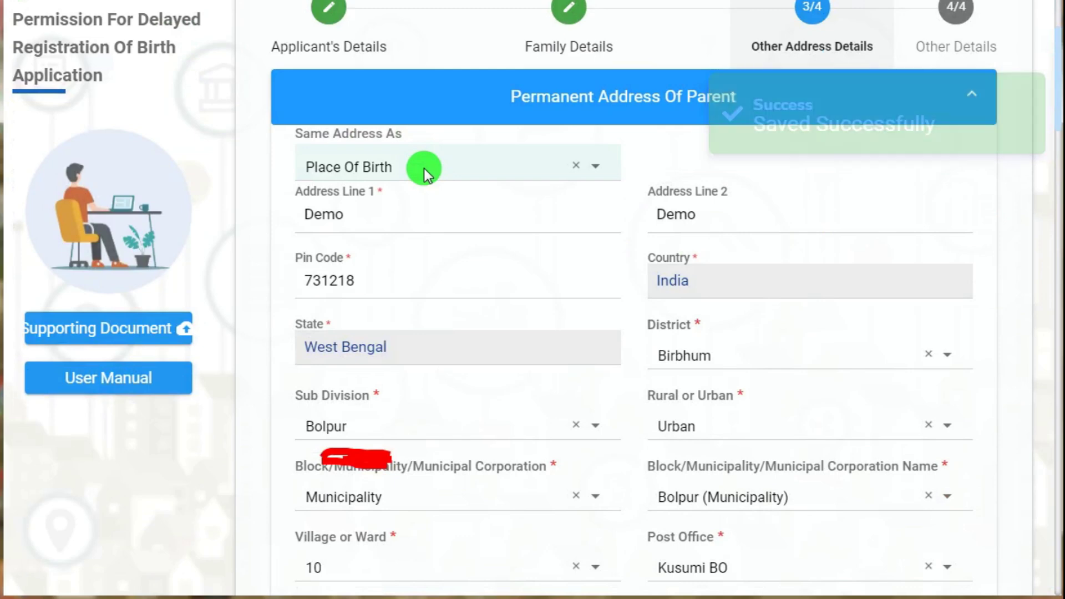
click(511, 163)
click(422, 213)
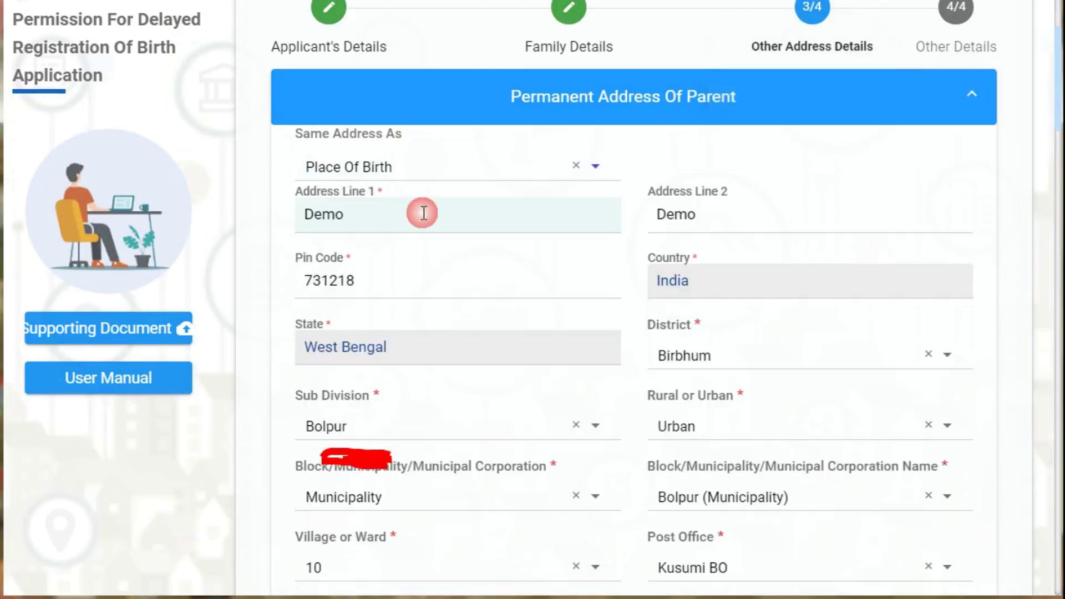
click(411, 168)
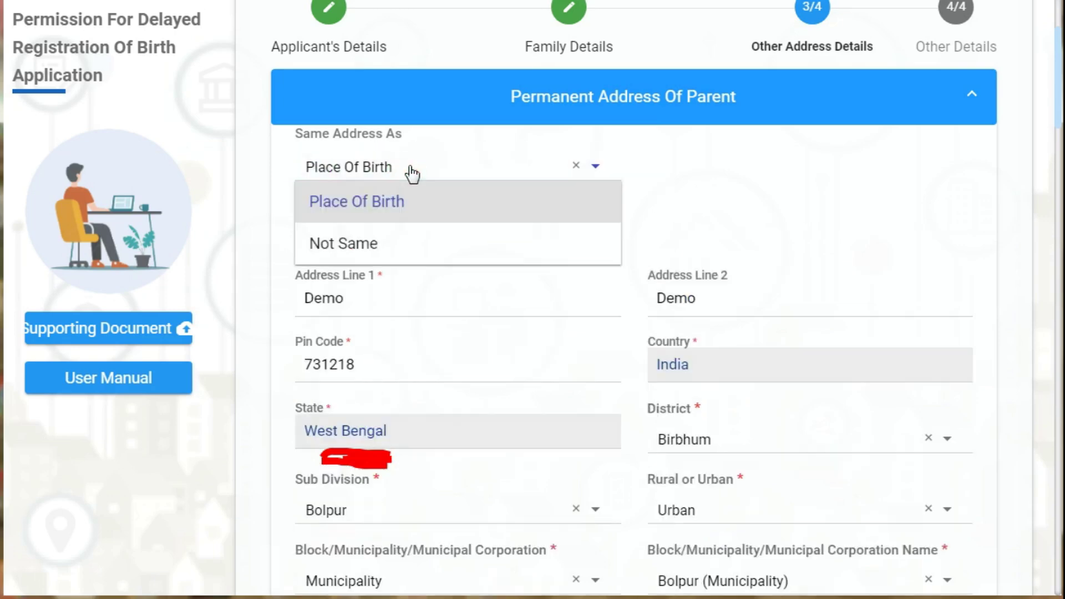
click(375, 194)
Set the parents' address at the time of birth to match Place Of Birth.
scroll(796, 284, down, 6)
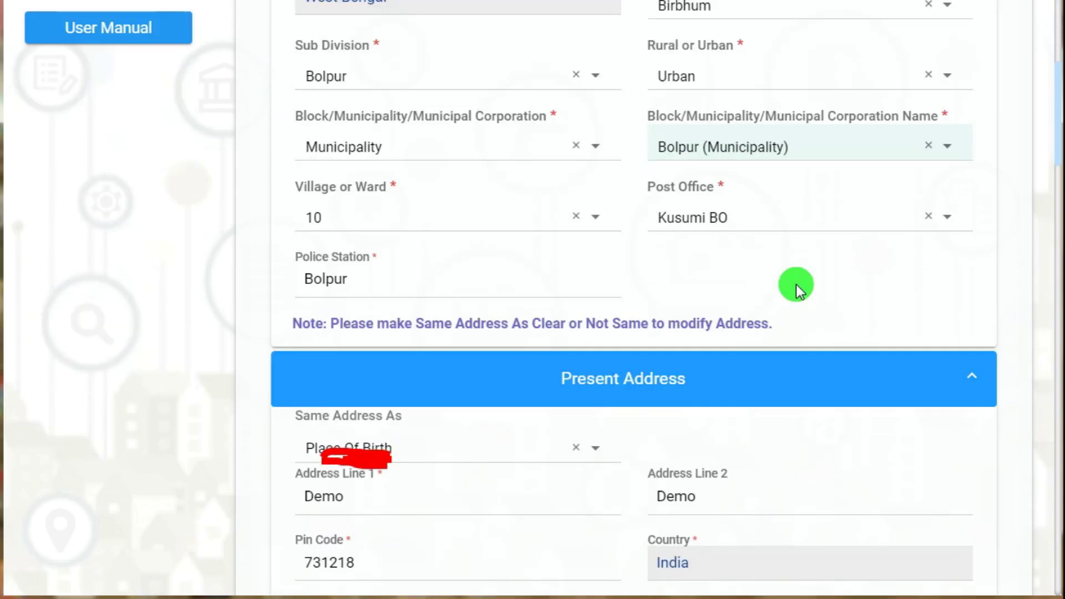
scroll(797, 284, down, 3)
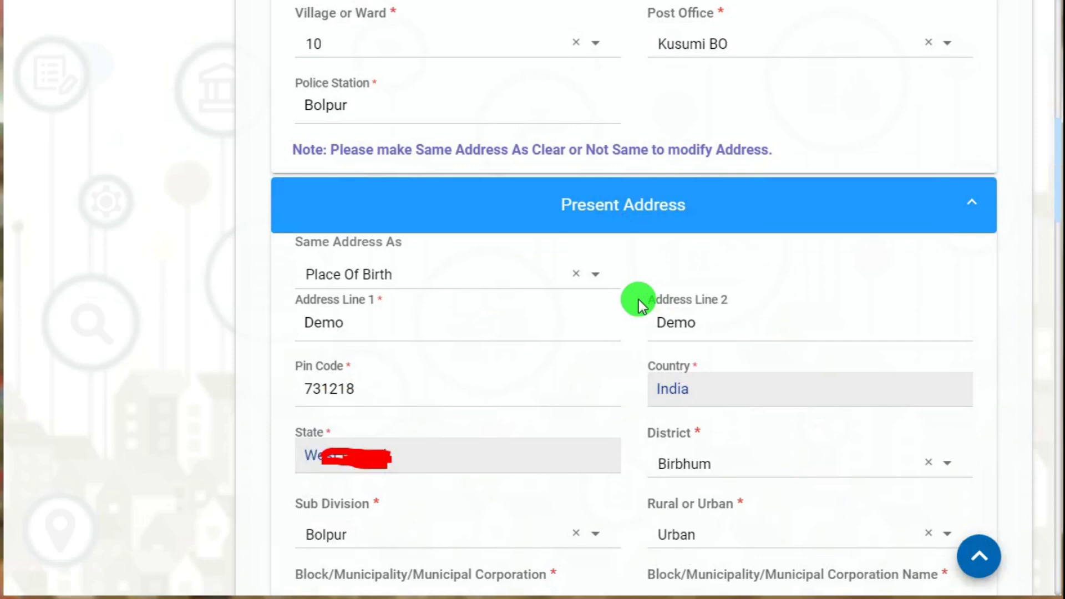
scroll(677, 238, down, 1)
scroll(583, 255, down, 3)
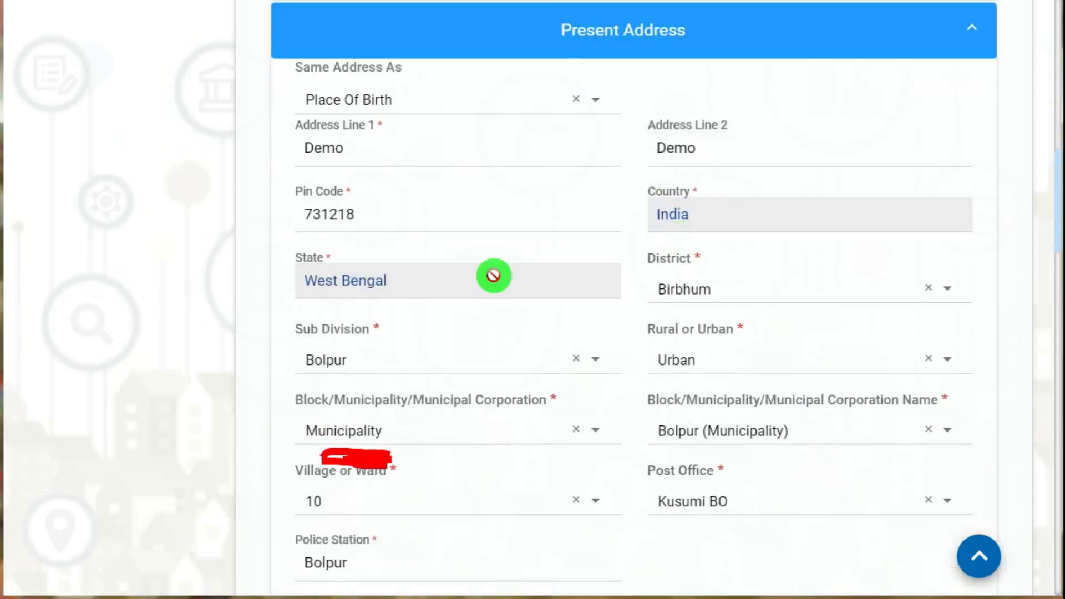
scroll(477, 249, up, 3)
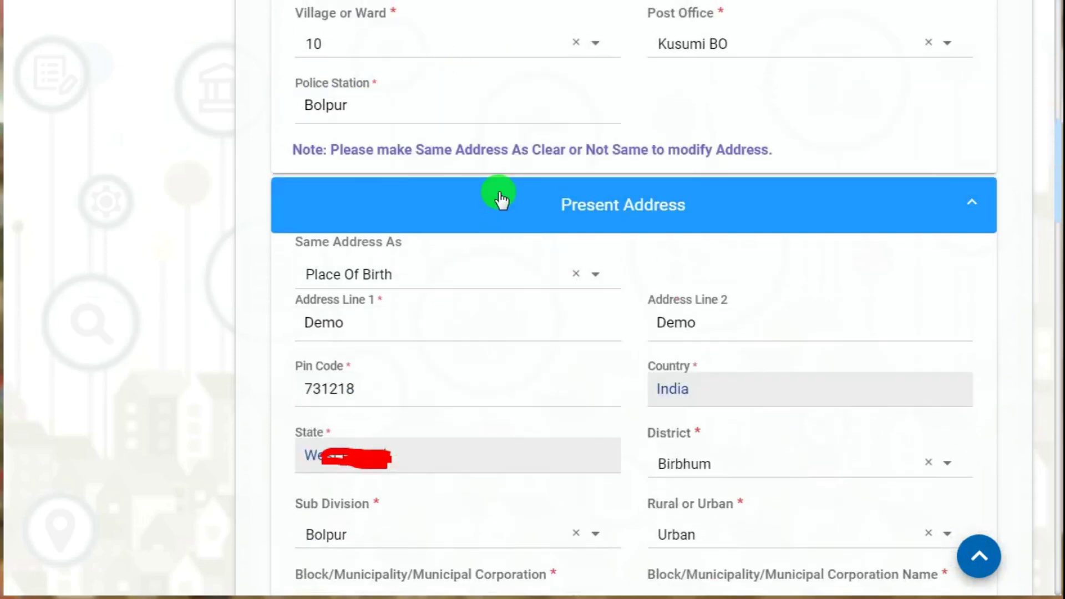
scroll(468, 336, down, 4)
scroll(468, 337, down, 3)
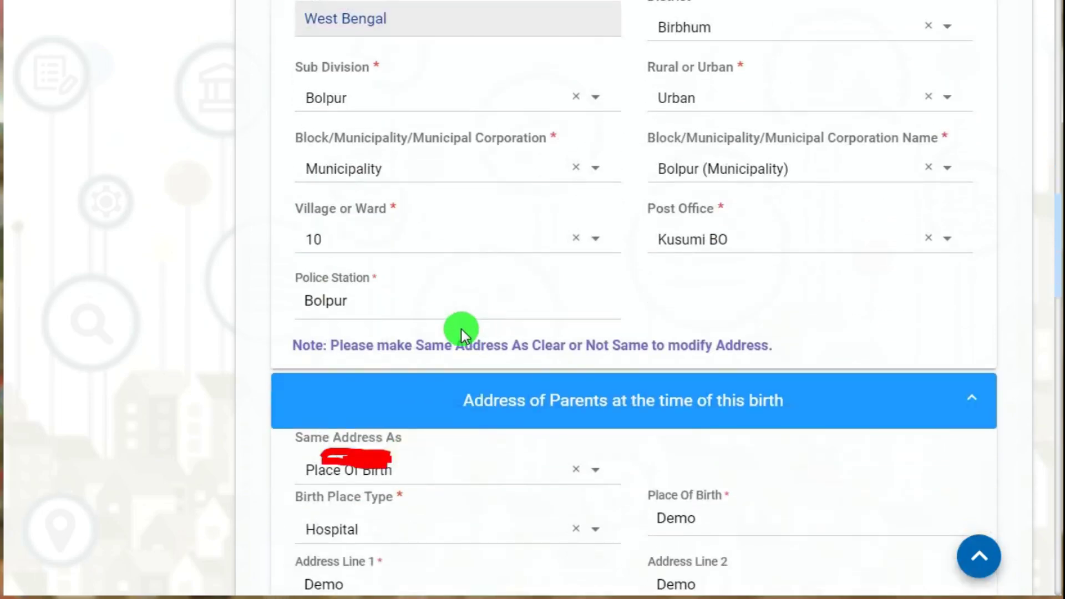
scroll(626, 328, down, 3)
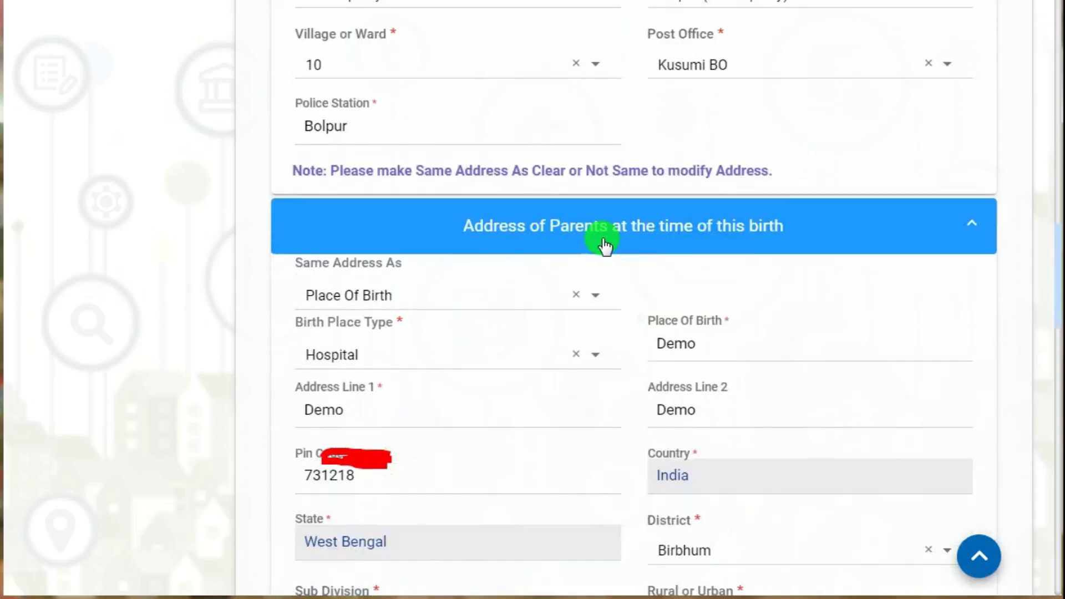
click(653, 237)
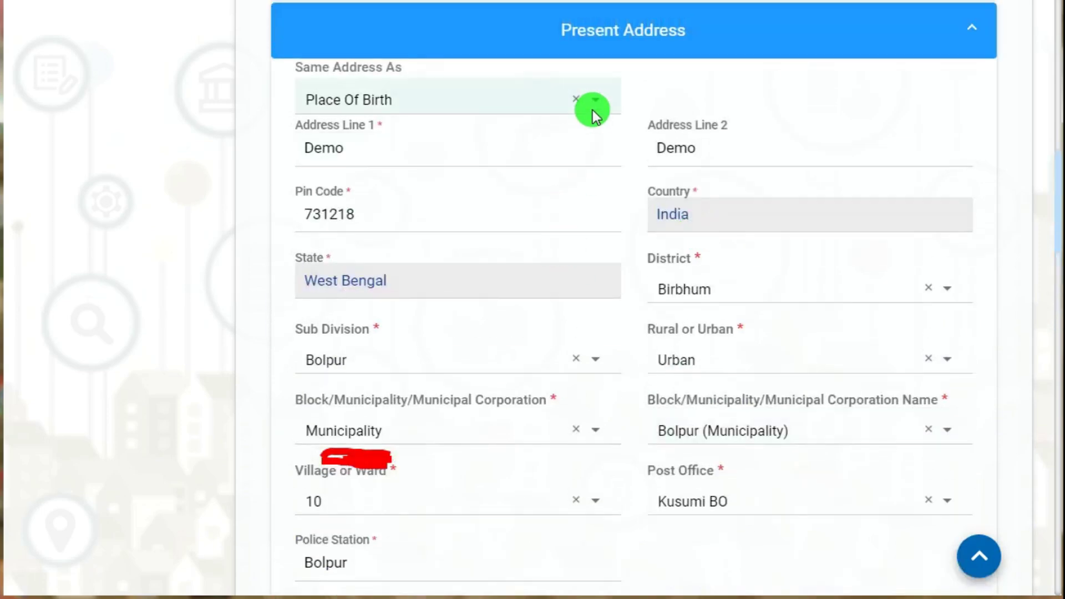
scroll(605, 145, up, 2)
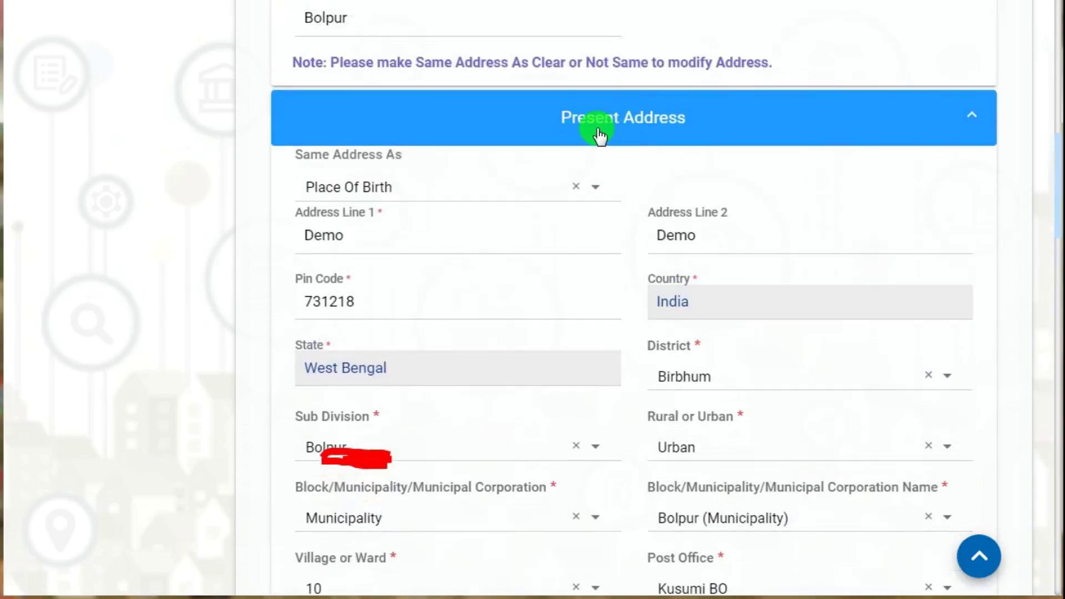
scroll(515, 280, down, 9)
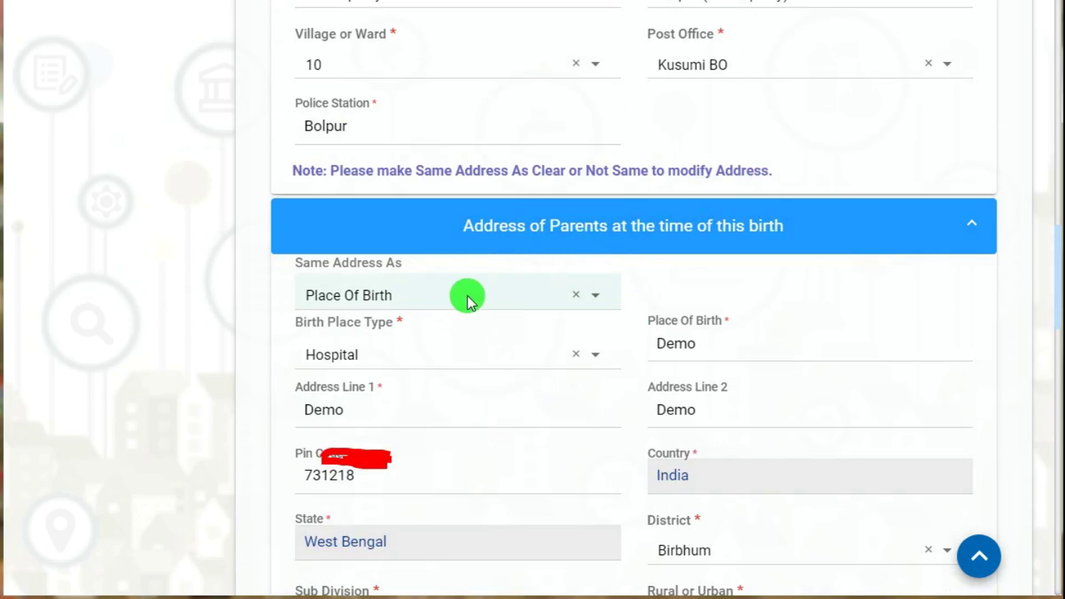
scroll(478, 296, down, 2)
click(454, 216)
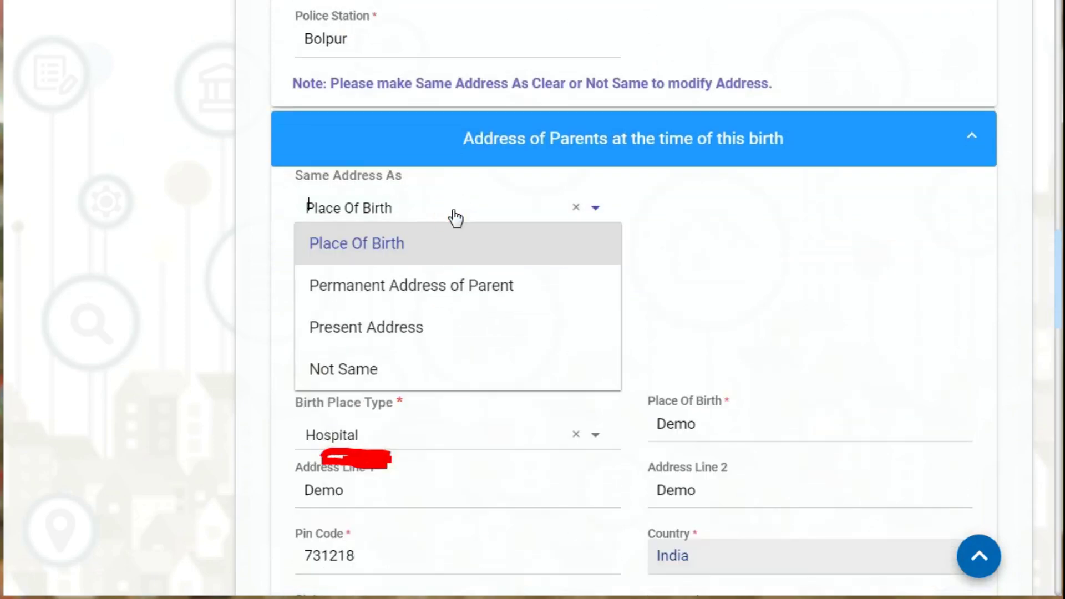
click(399, 244)
Set the mother's residence address to Place Of Birth, then scroll down to the Save buttons.
scroll(581, 240, down, 7)
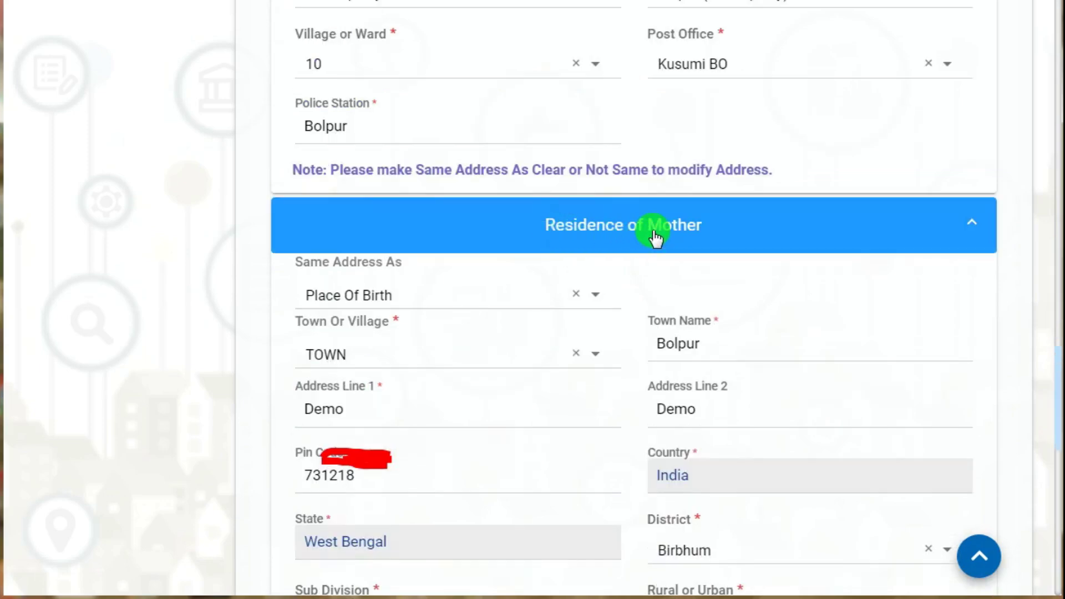
scroll(470, 280, down, 3)
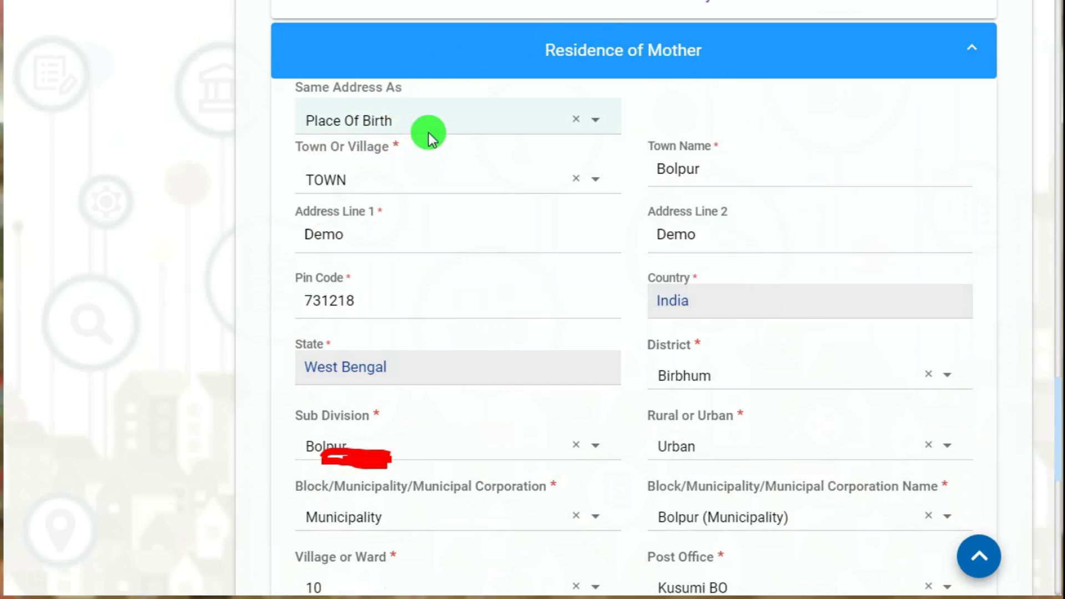
click(374, 118)
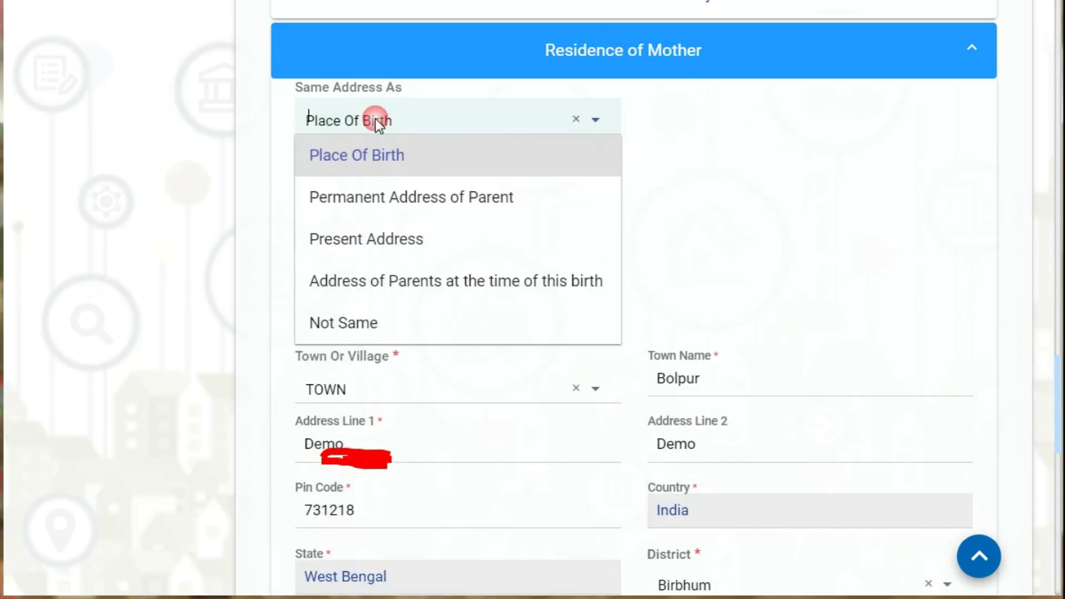
click(379, 160)
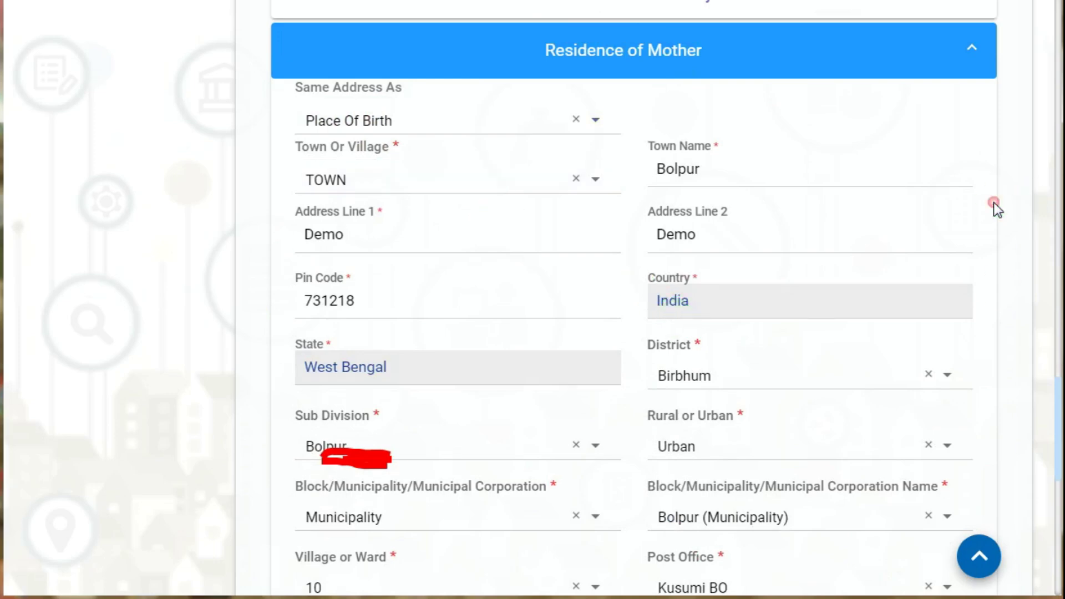
scroll(993, 202, down, 10)
scroll(696, 235, up, 15)
scroll(656, 233, down, 4)
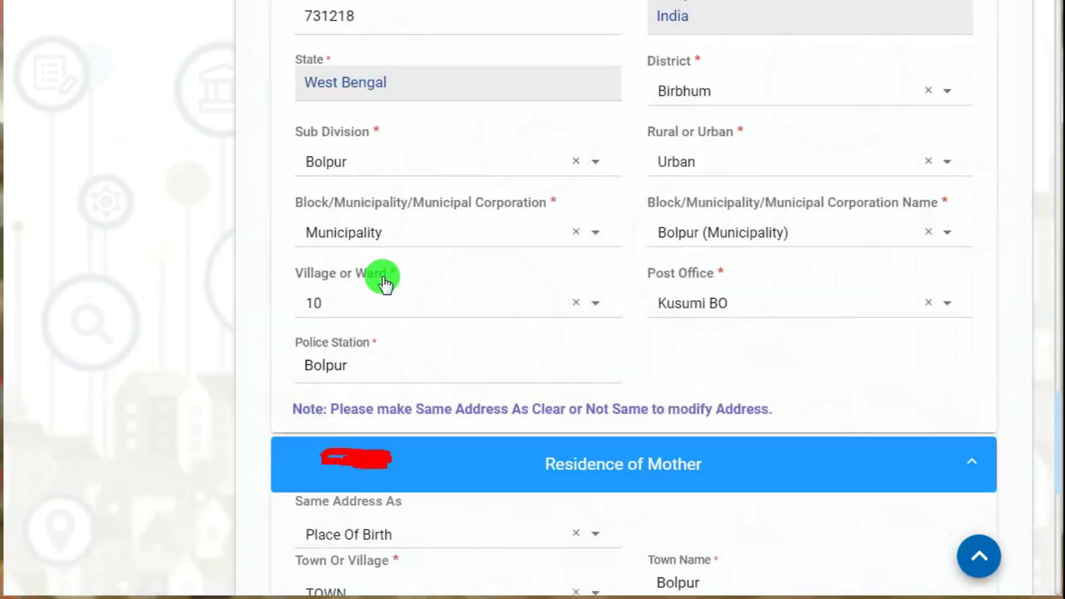
scroll(527, 237, up, 15)
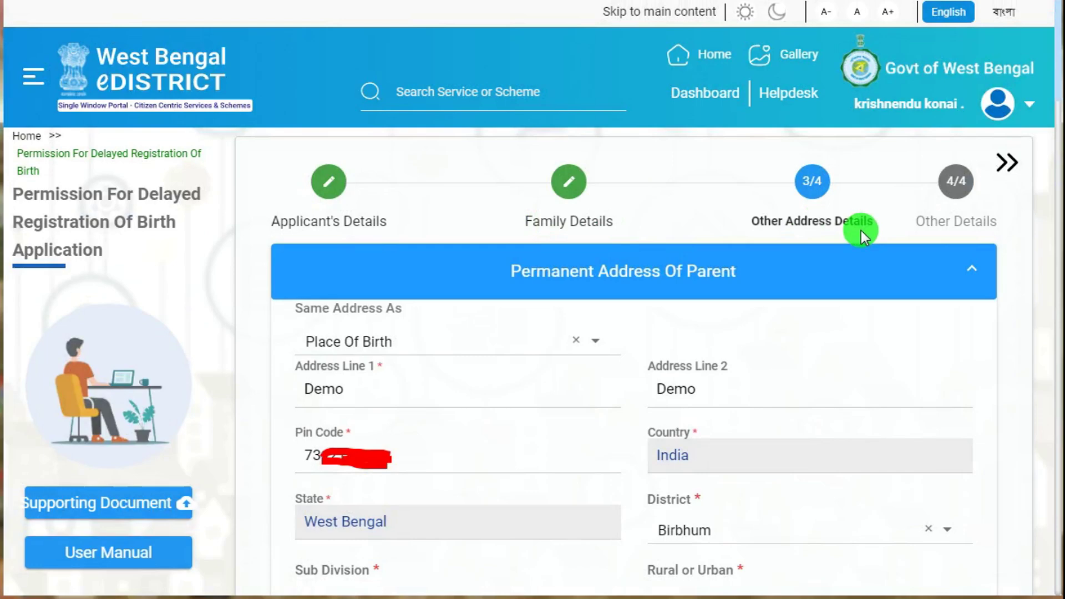
scroll(861, 231, down, 10)
scroll(865, 231, down, 7)
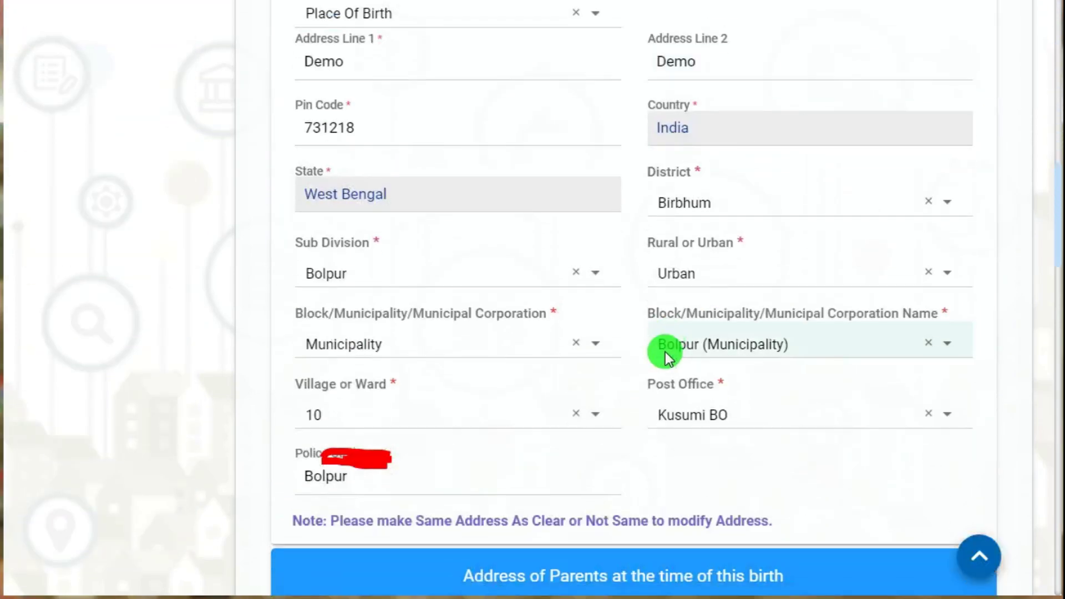
scroll(664, 352, up, 13)
scroll(567, 261, down, 6)
scroll(560, 266, down, 12)
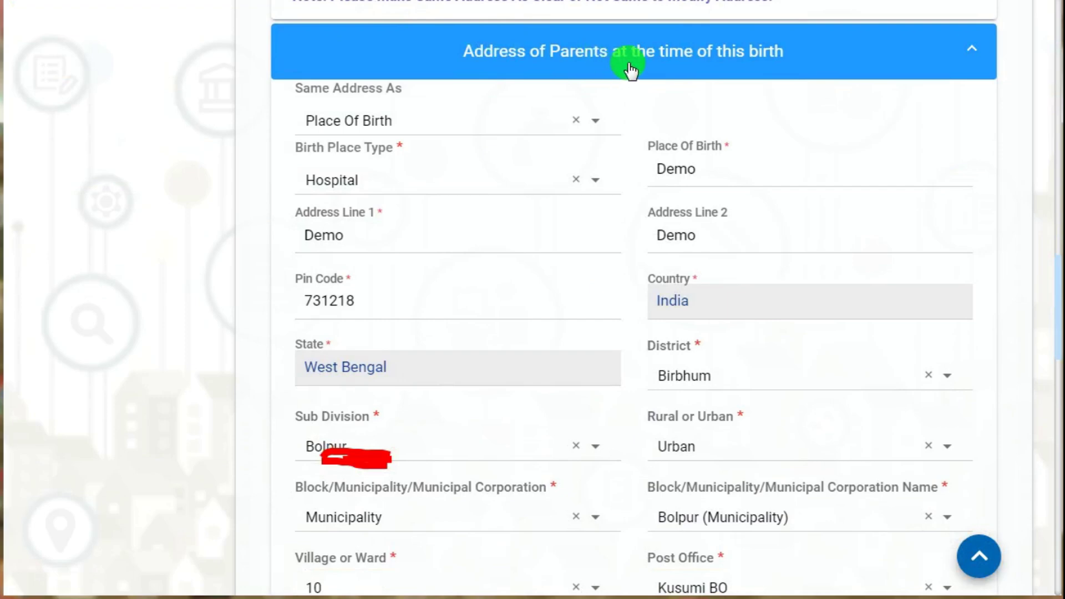
scroll(601, 64, up, 15)
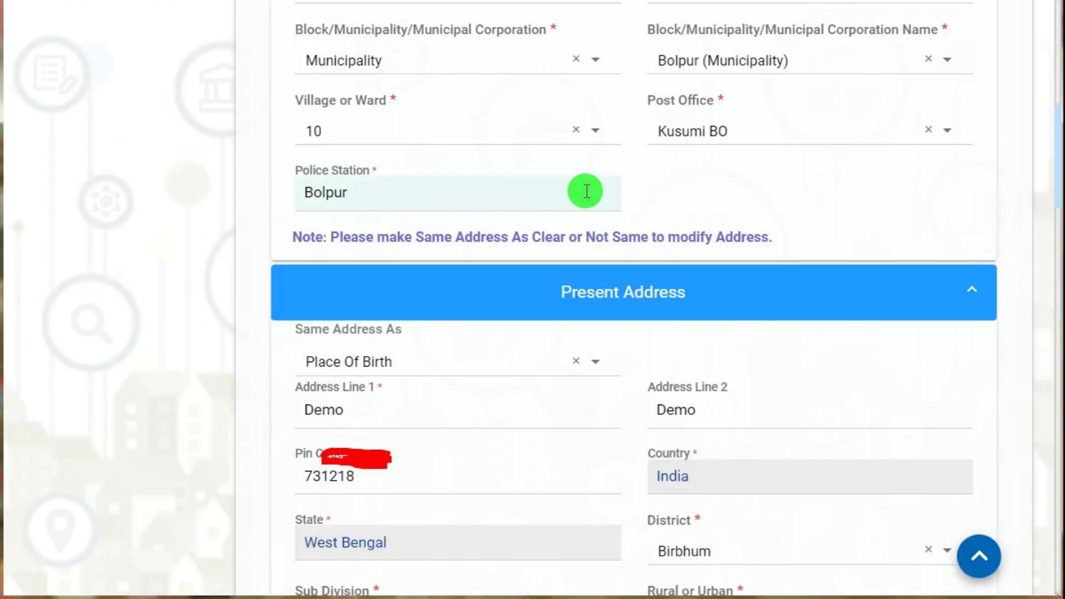
scroll(586, 192, down, 18)
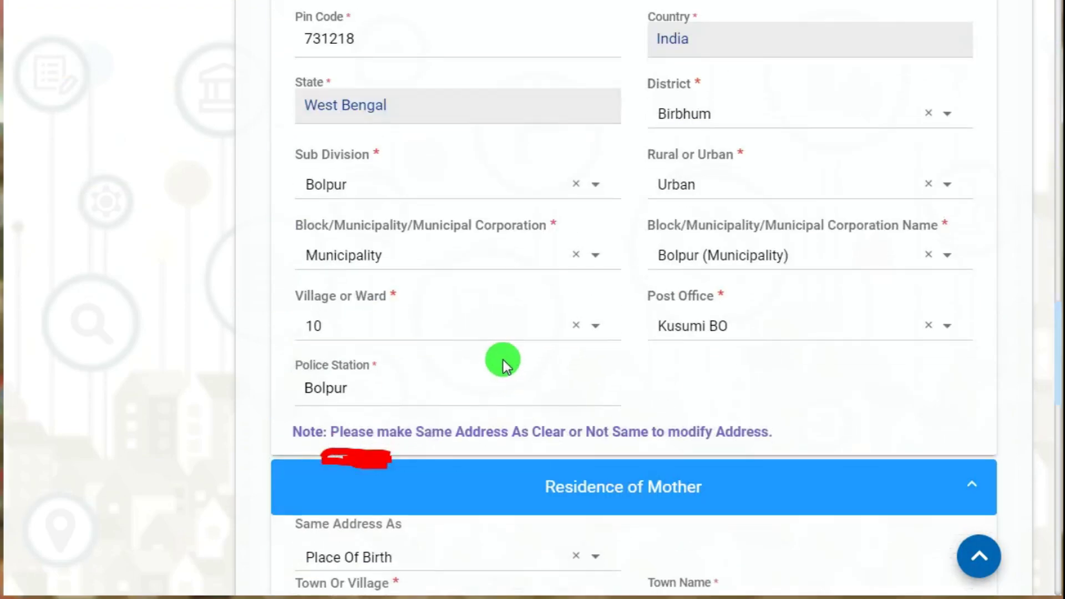
scroll(503, 362, down, 3)
scroll(504, 358, down, 6)
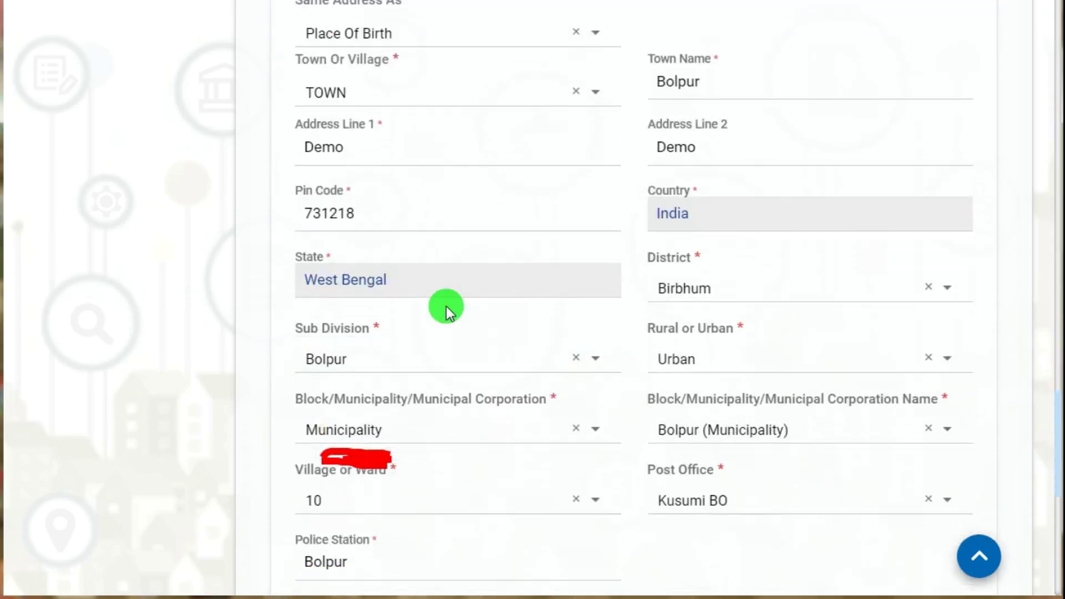
scroll(515, 454, down, 6)
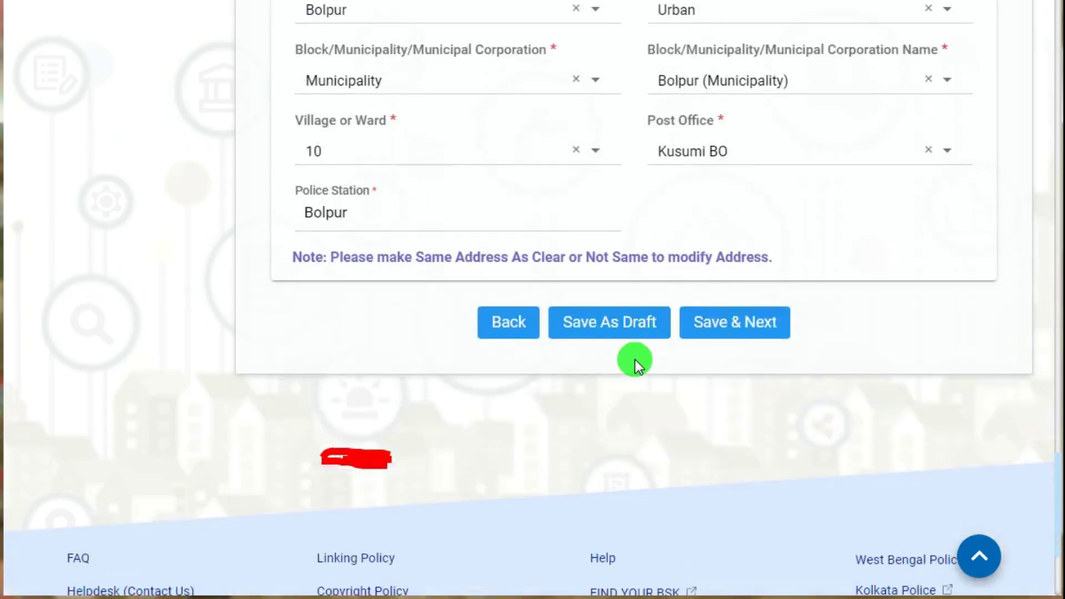
Save the address details, review step 4/4 Other Details, and open the supporting documents list.
click(720, 329)
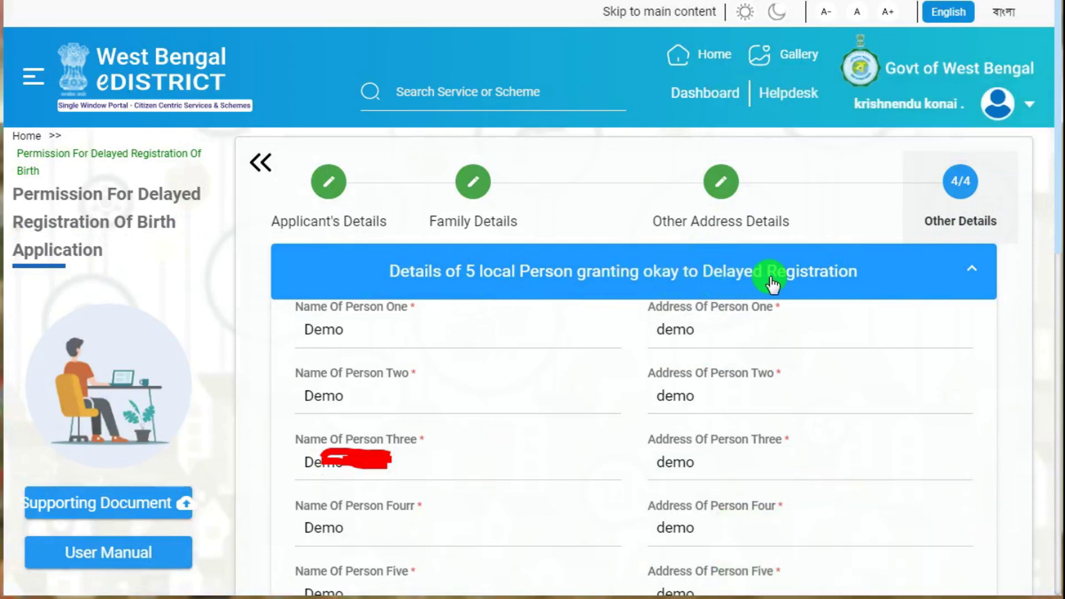
scroll(656, 309, down, 9)
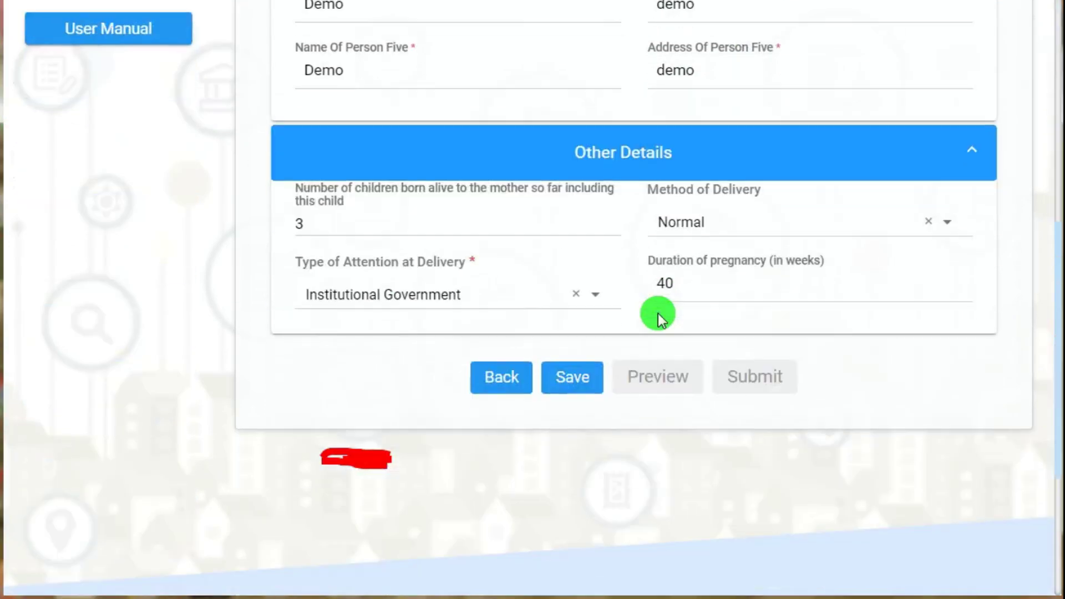
scroll(658, 314, up, 6)
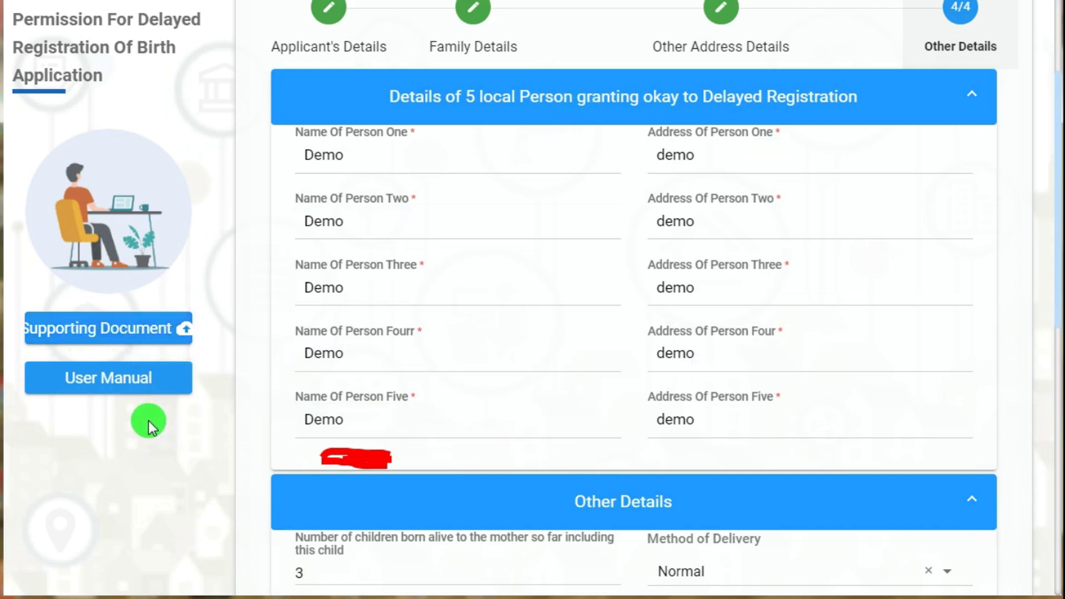
click(147, 326)
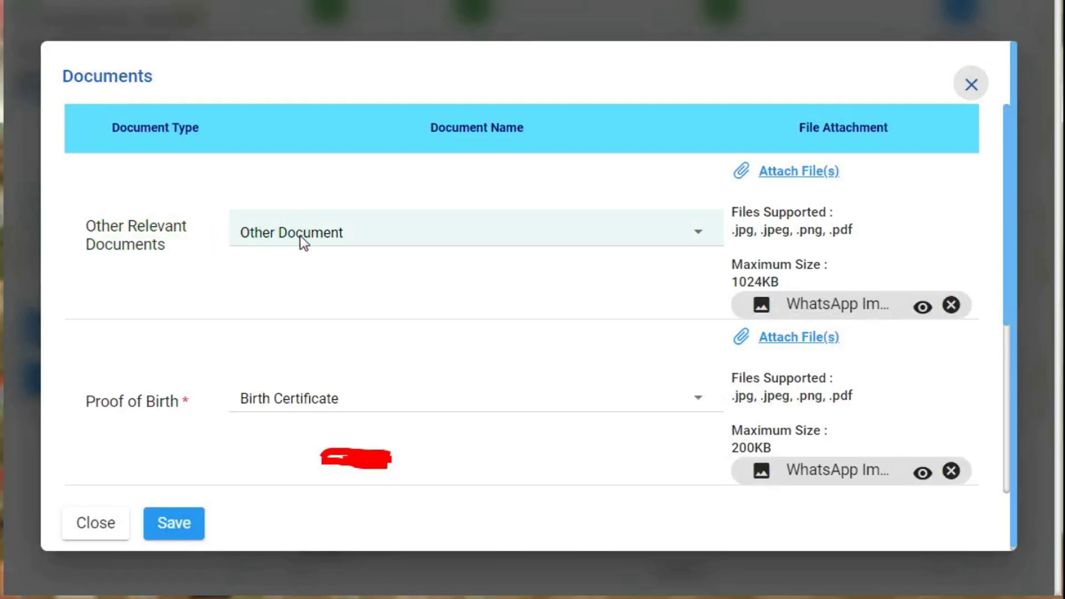
Keep Other Document as the document name and set proof of birth to Verification Certificate from Pradhan/Chairman.
click(294, 244)
click(293, 248)
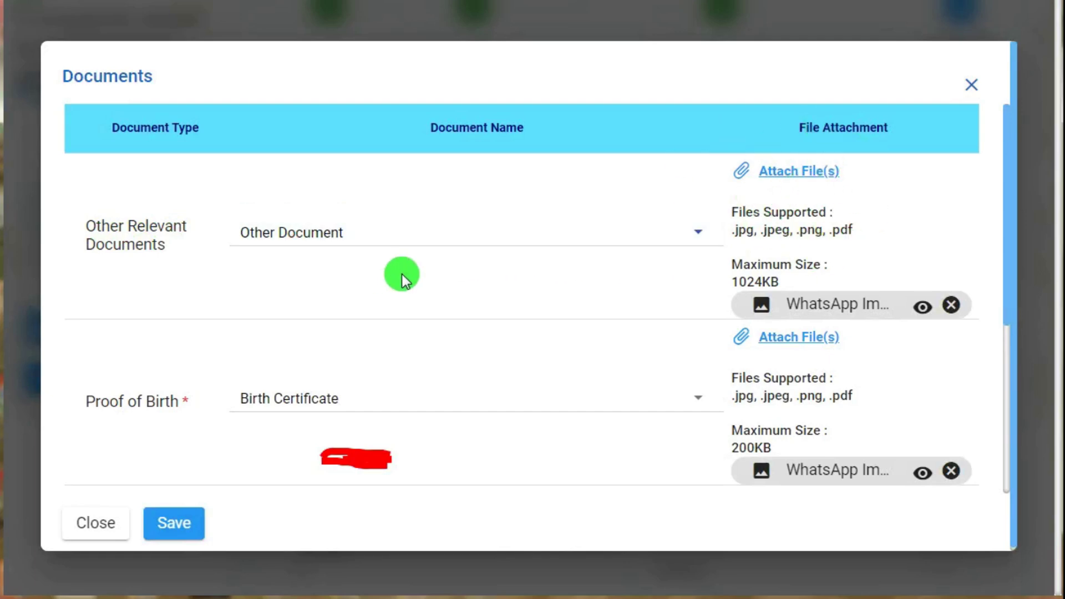
scroll(402, 274, down, 1)
scroll(402, 274, down, 2)
scroll(238, 248, down, 2)
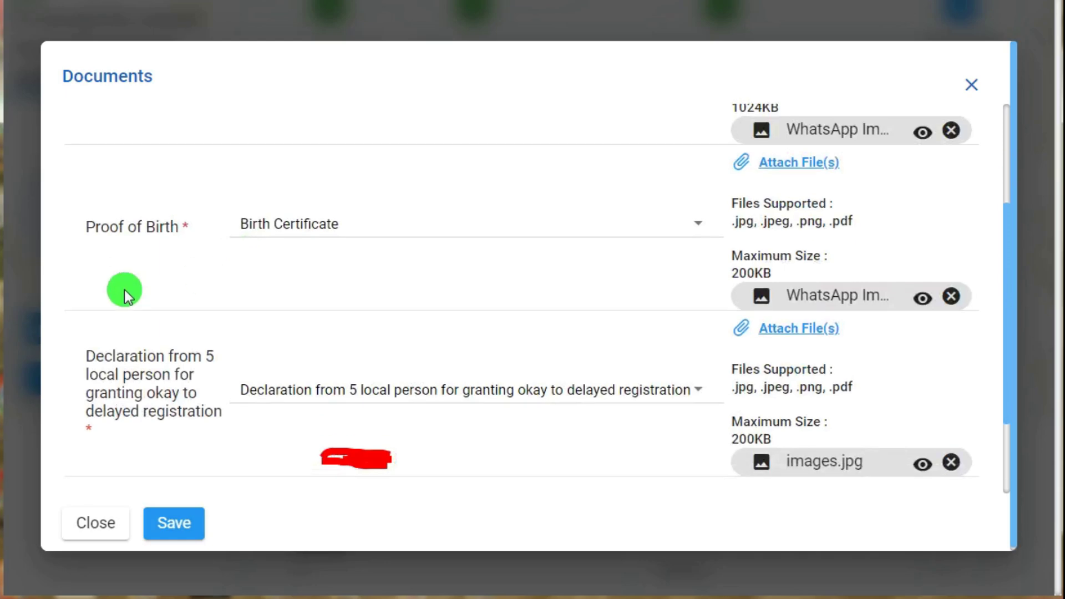
click(250, 228)
click(344, 261)
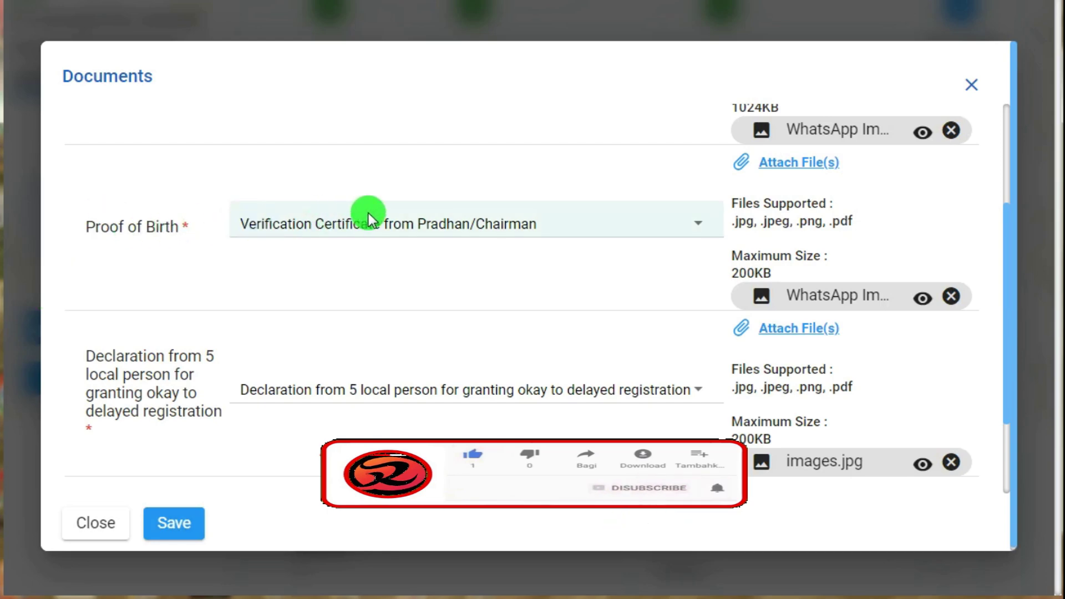
click(390, 228)
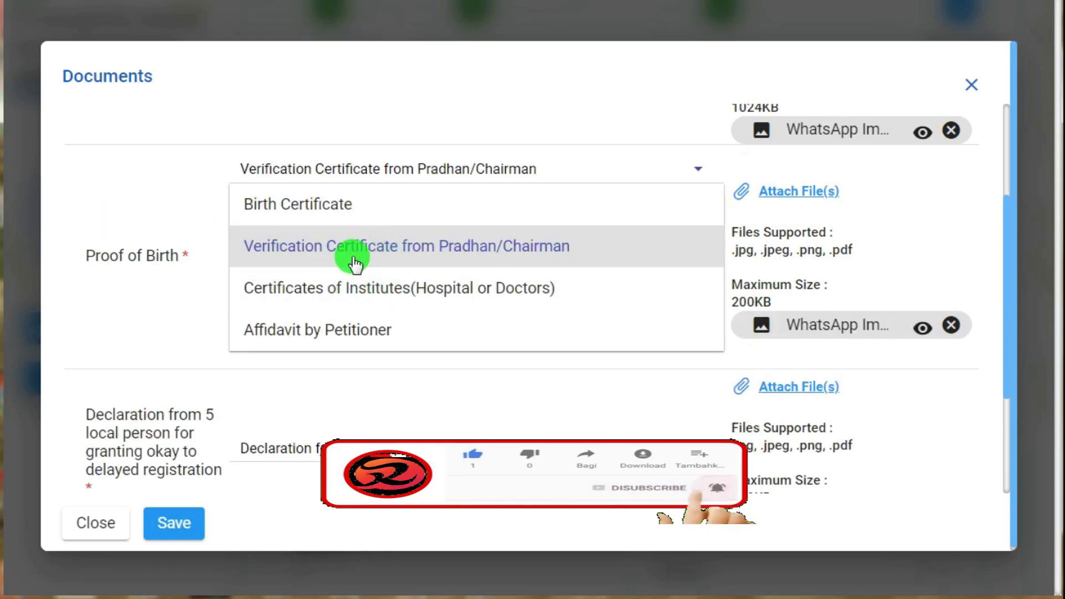
click(482, 246)
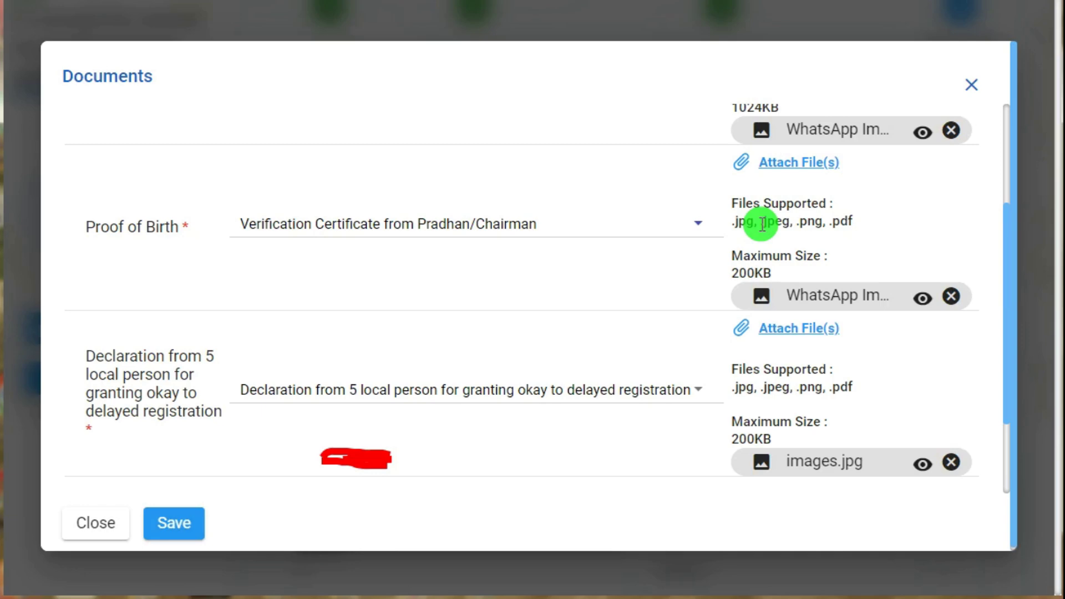
Try saving the documents, dismiss the missing mandatory-document alert, and close the documents list.
drag(81, 358, 216, 409)
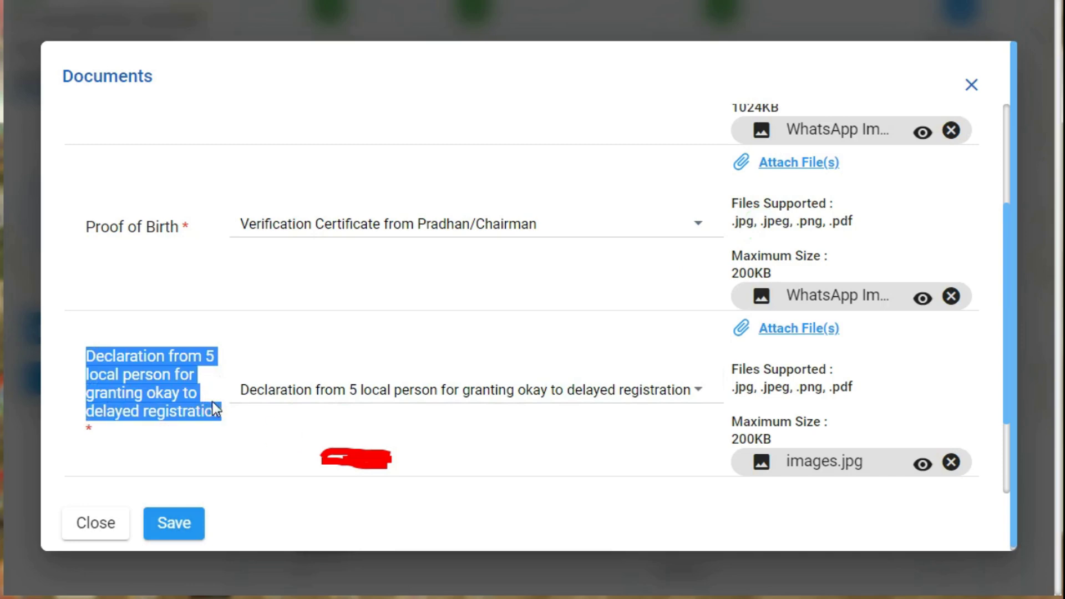
click(282, 436)
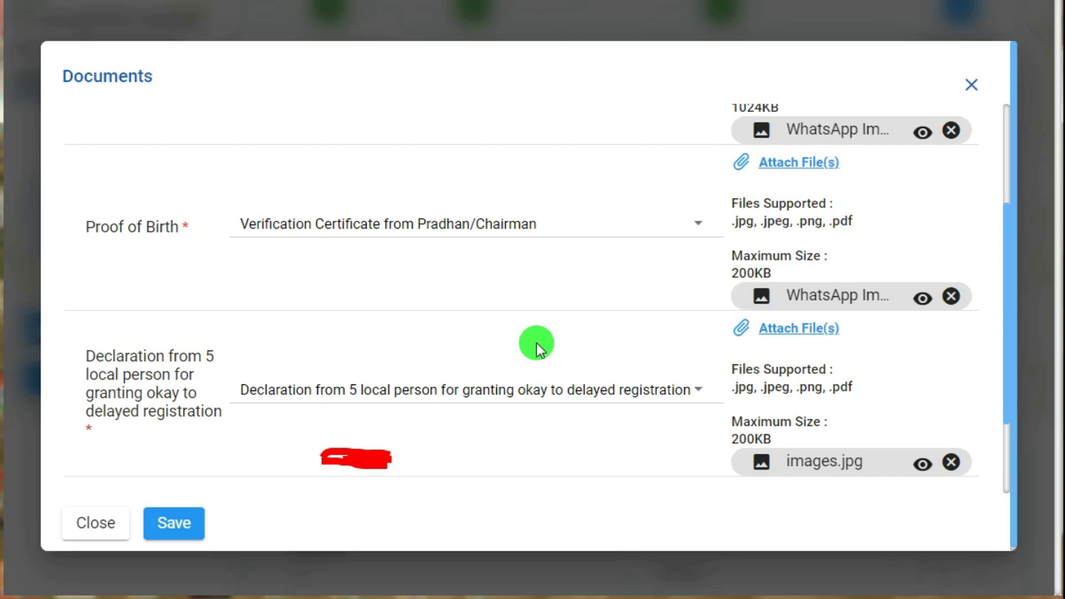
click(174, 529)
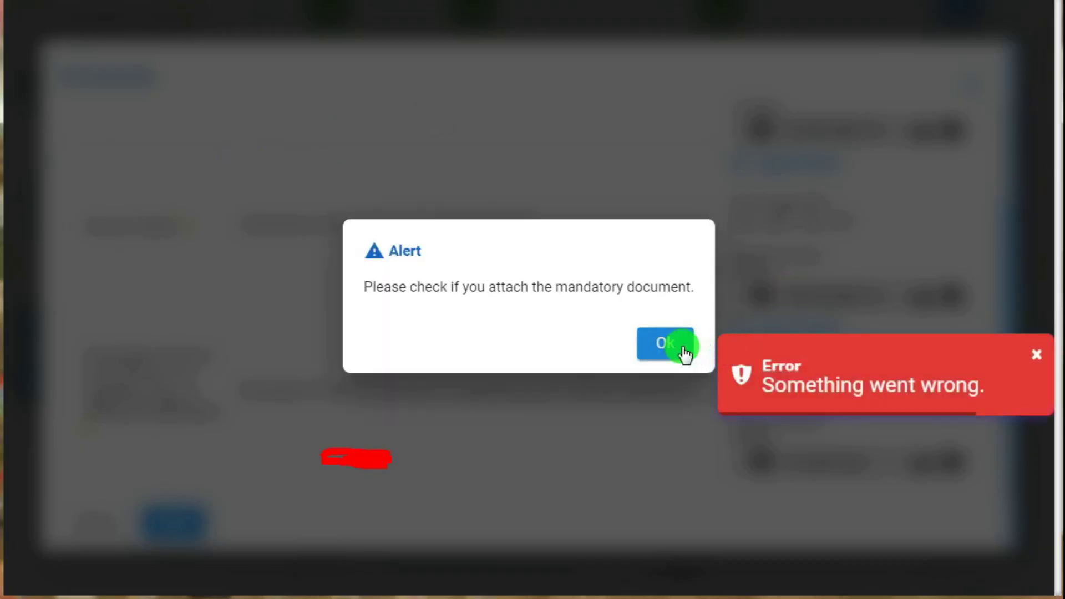
click(677, 347)
scroll(630, 338, up, 3)
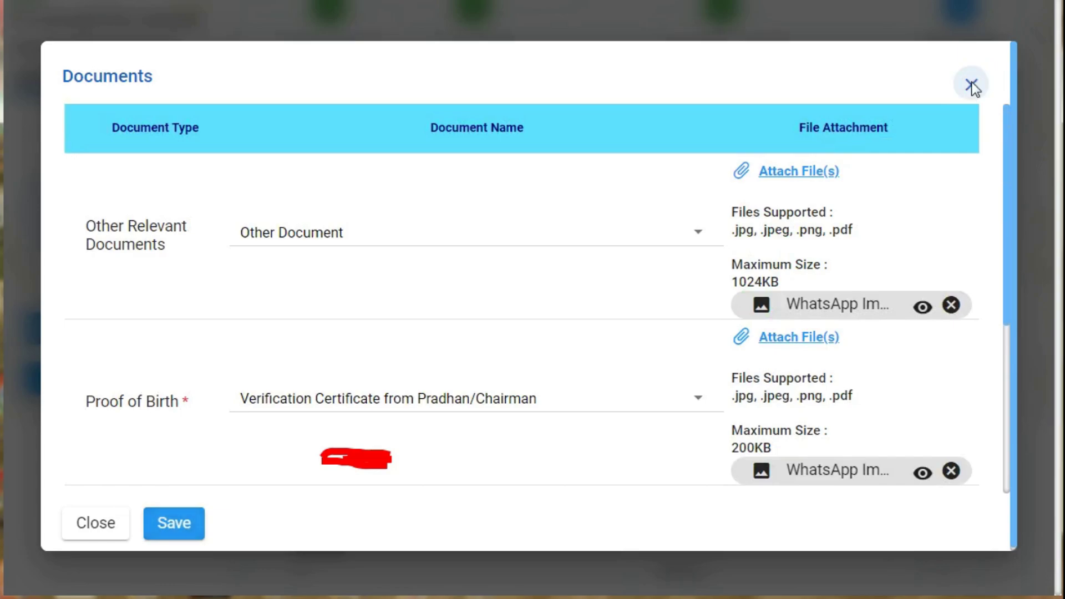
click(970, 83)
scroll(673, 375, down, 10)
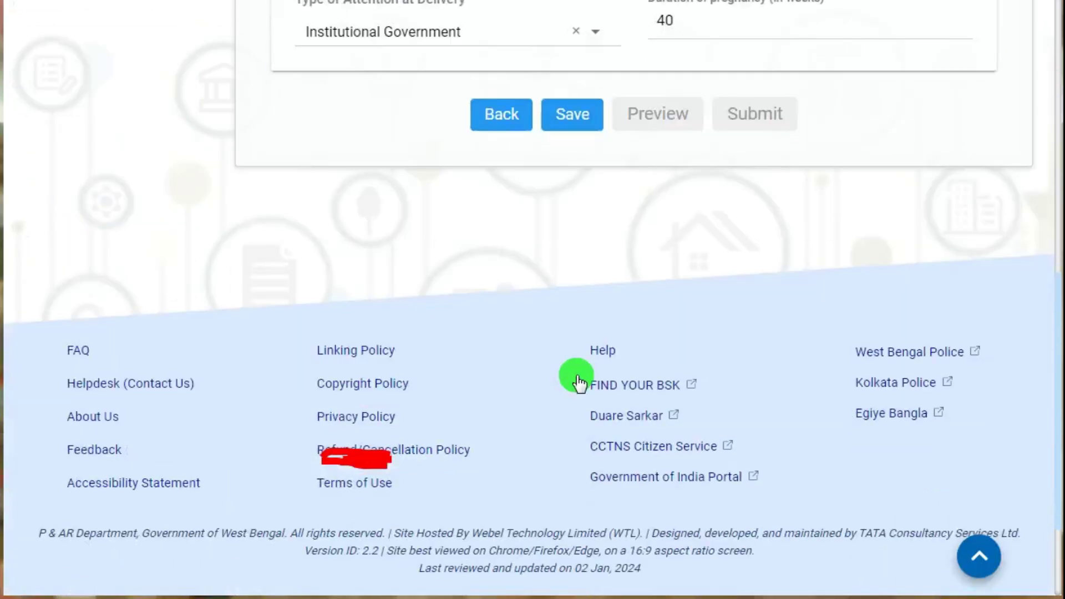
Go to the Dashboard and list certificates for the approved Income Certificate application.
scroll(575, 375, up, 13)
scroll(560, 381, up, 1)
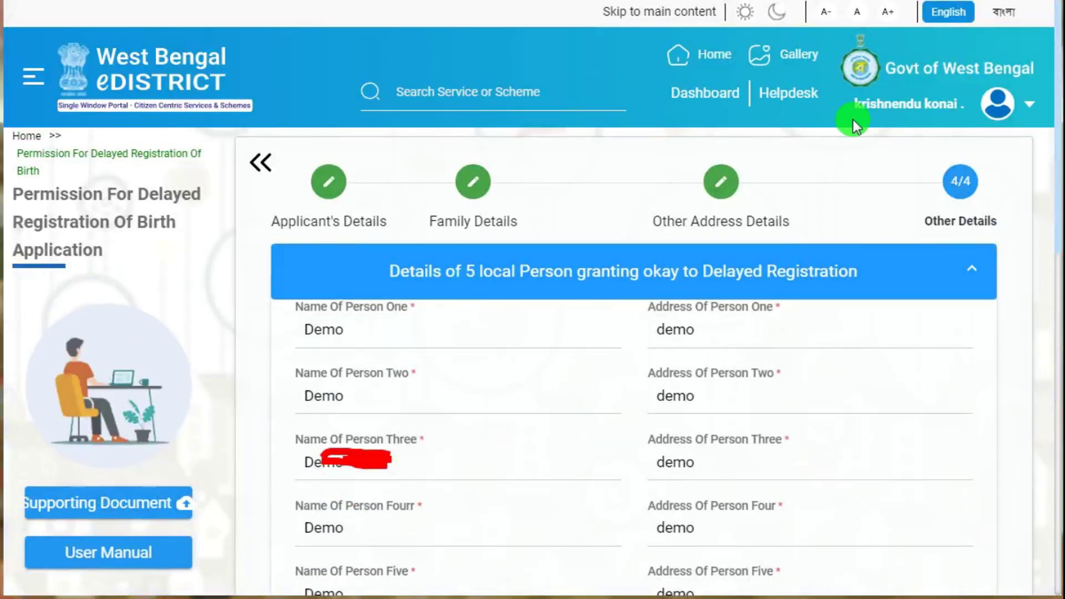
click(707, 97)
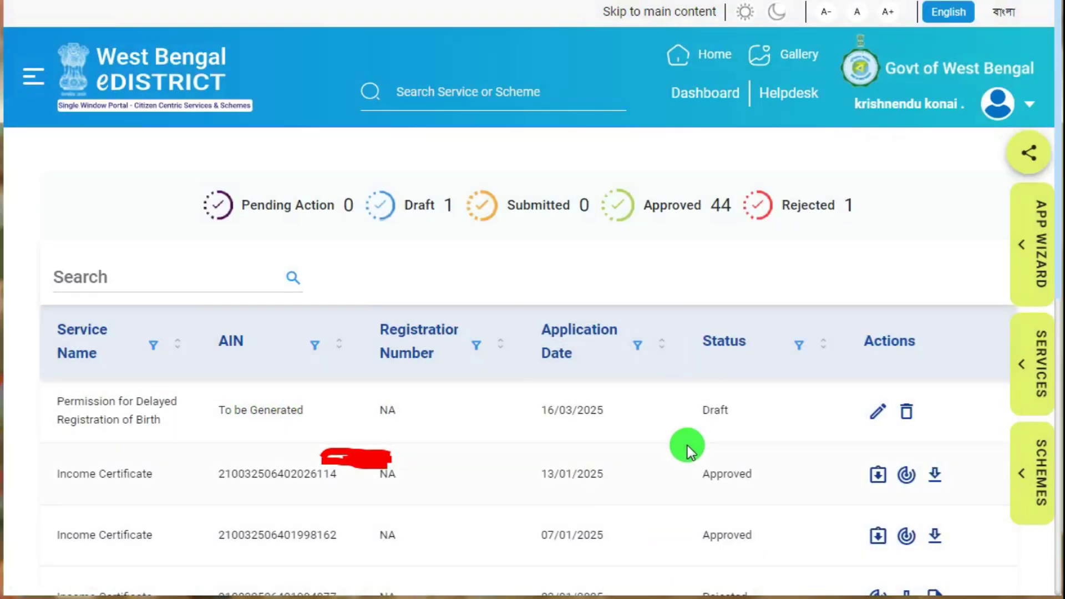
scroll(651, 450, down, 5)
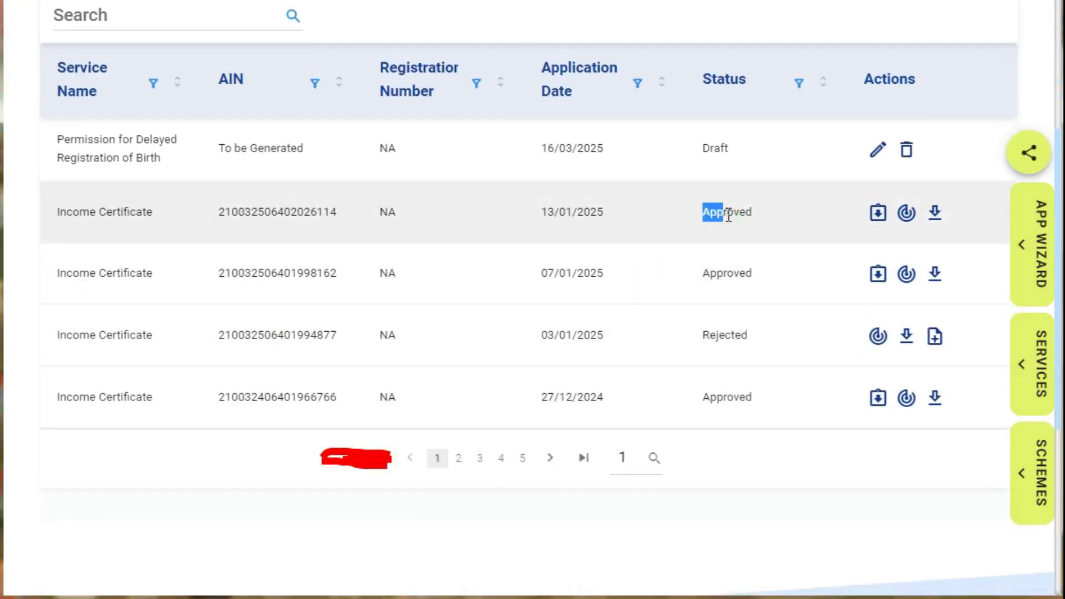
drag(728, 216, 768, 216)
click(879, 215)
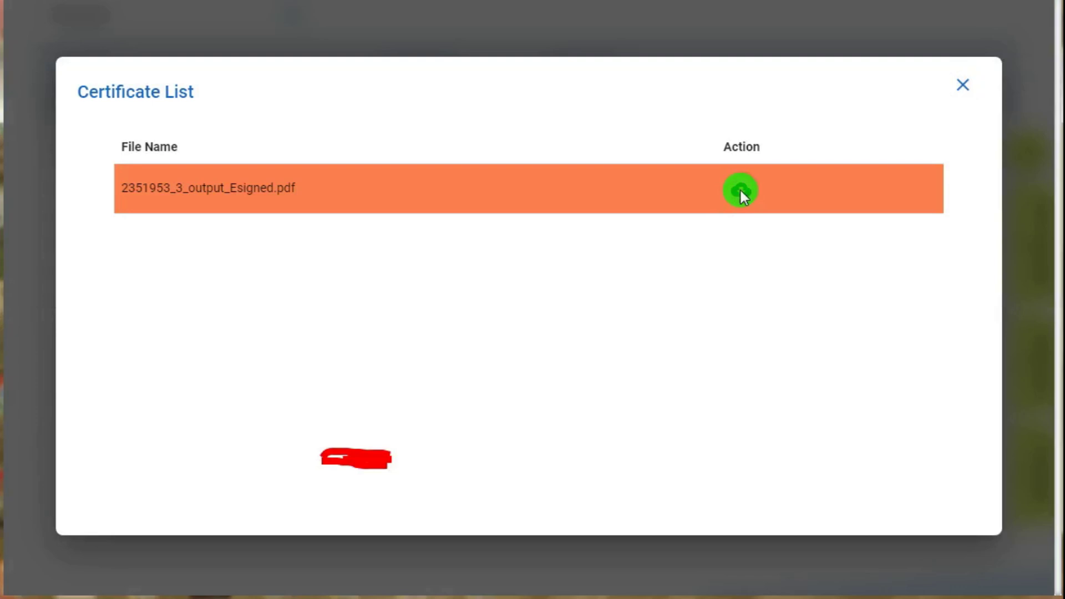
Open the approved Income Certificate PDF from 13/01/2025 and send it to print.
click(741, 190)
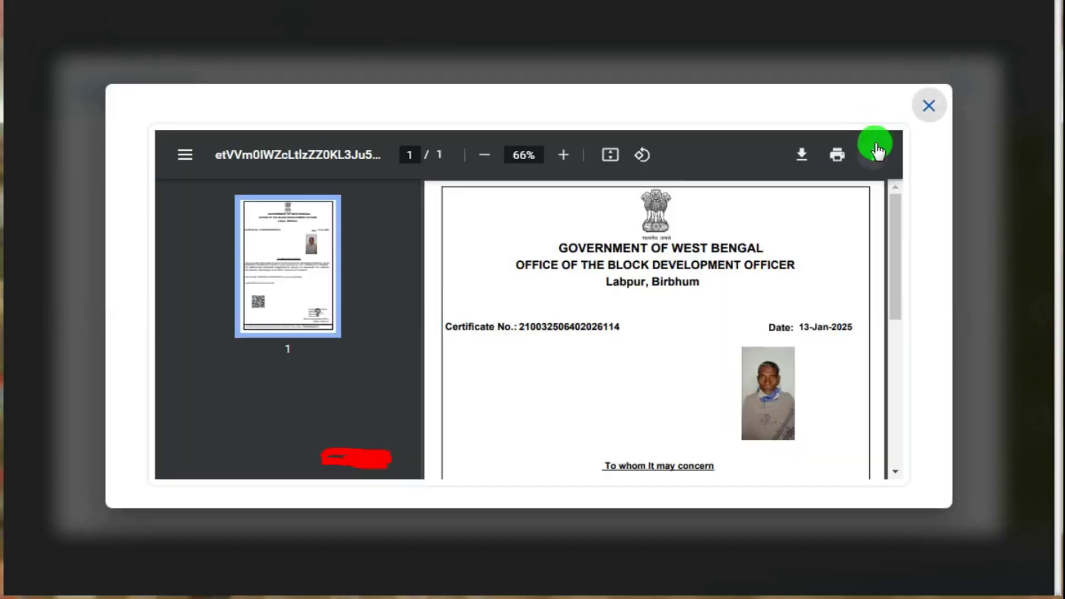
click(837, 154)
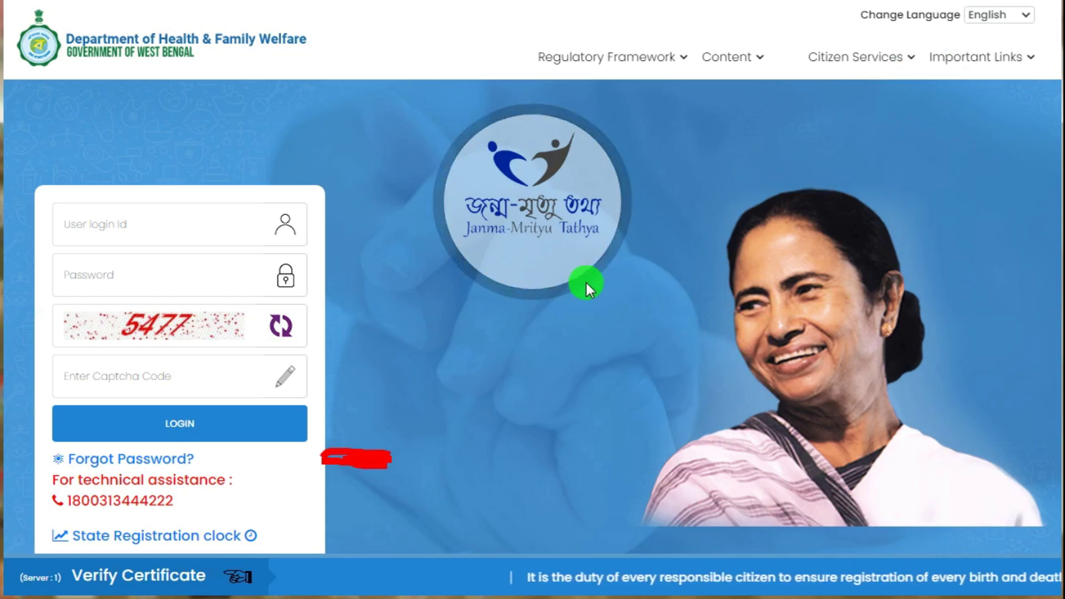
View the Citizen Services > Birth > Track Application form, close it, and reopen the Birth services menu.
click(825, 69)
click(851, 102)
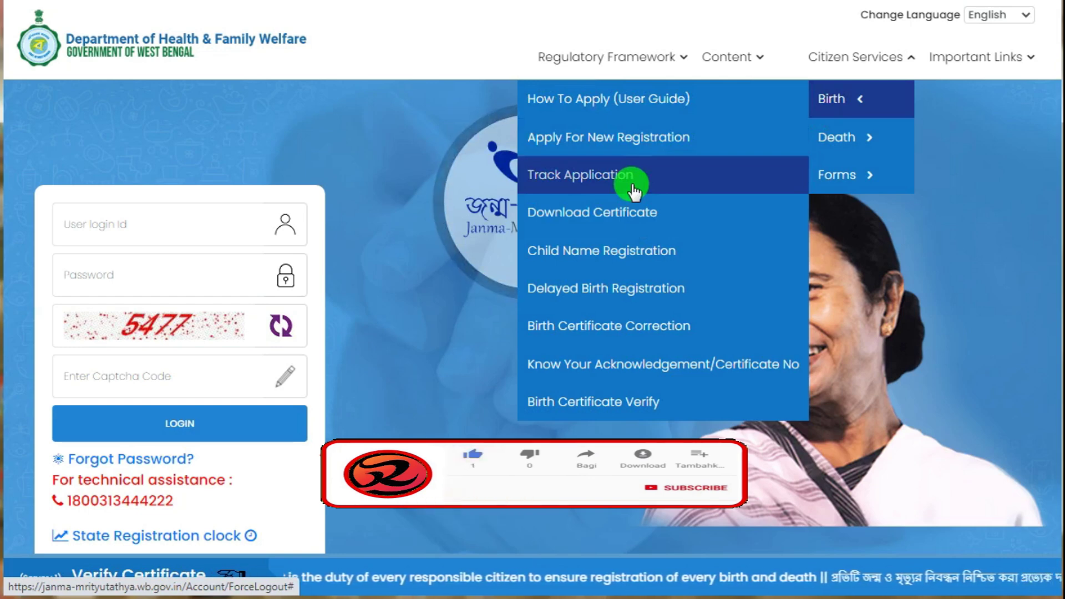
click(632, 185)
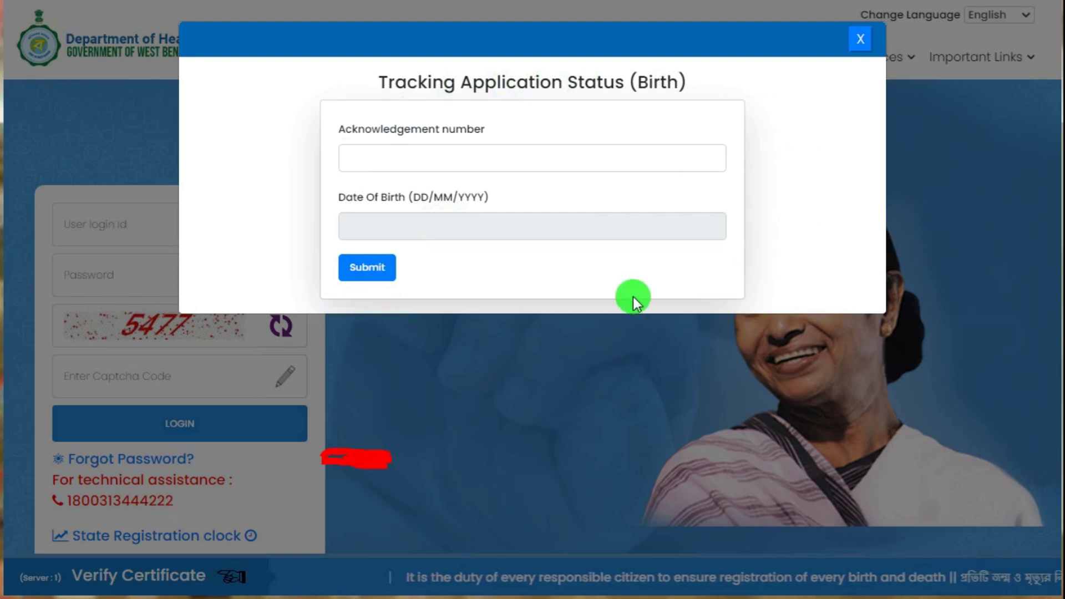
click(861, 39)
click(887, 65)
mouse_move(860, 102)
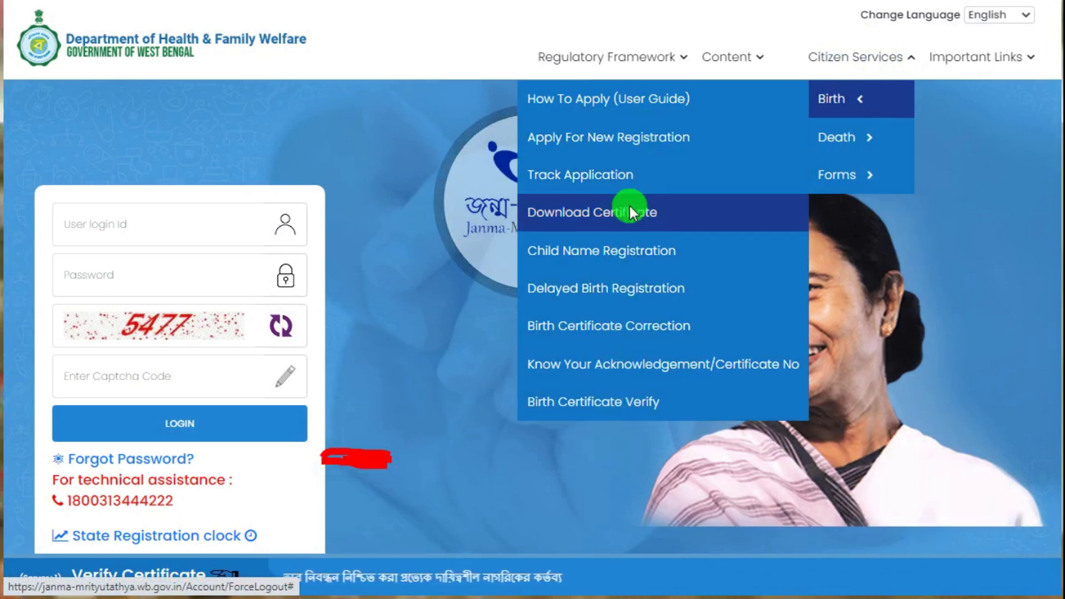
Open Birth > Download Certificate and run a search with the certificate number field empty.
click(665, 221)
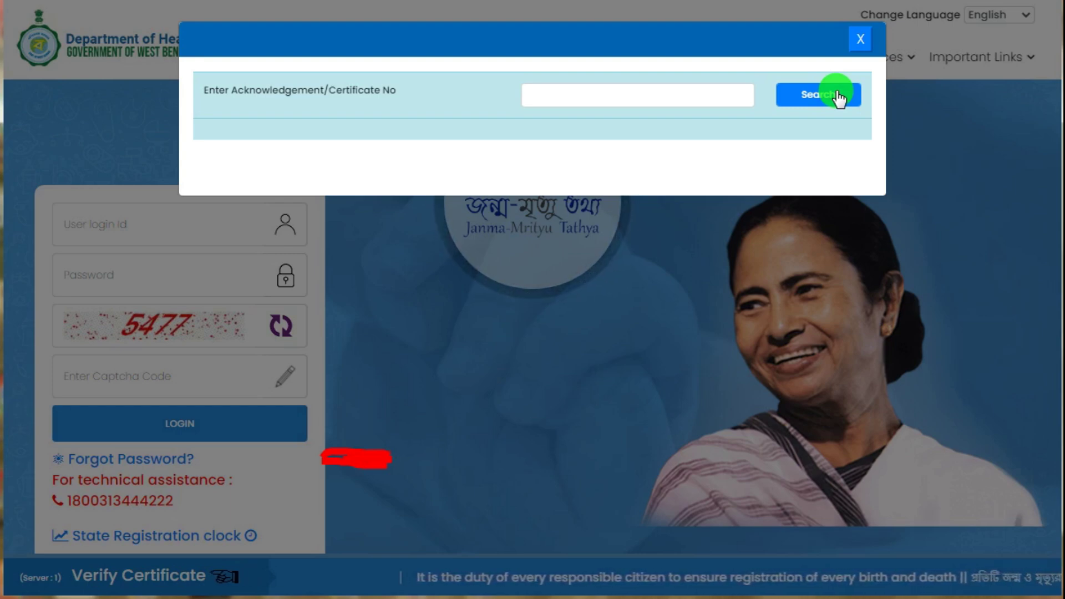
click(837, 98)
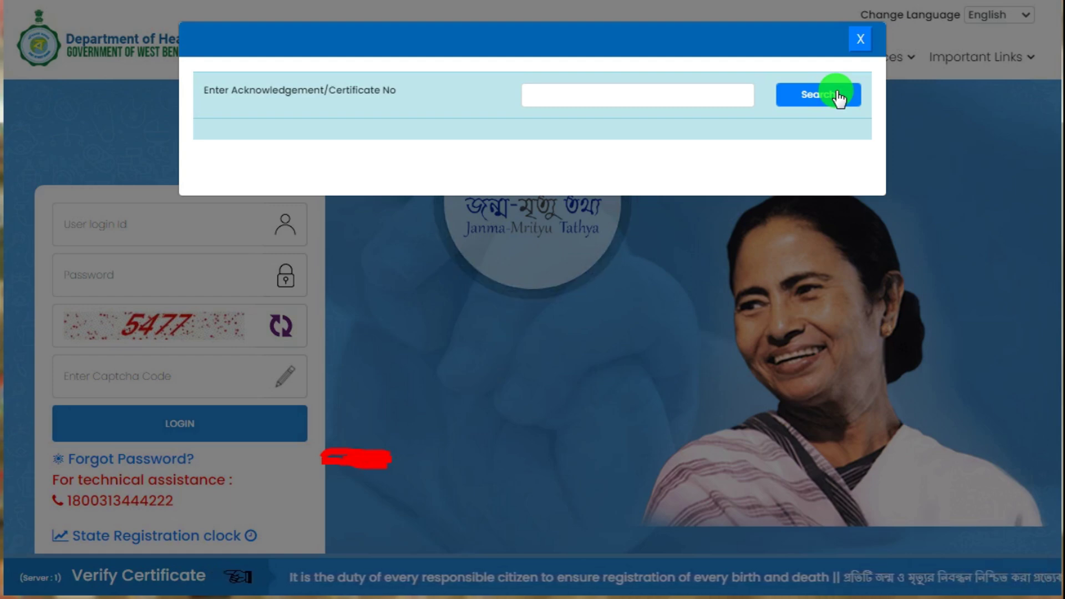